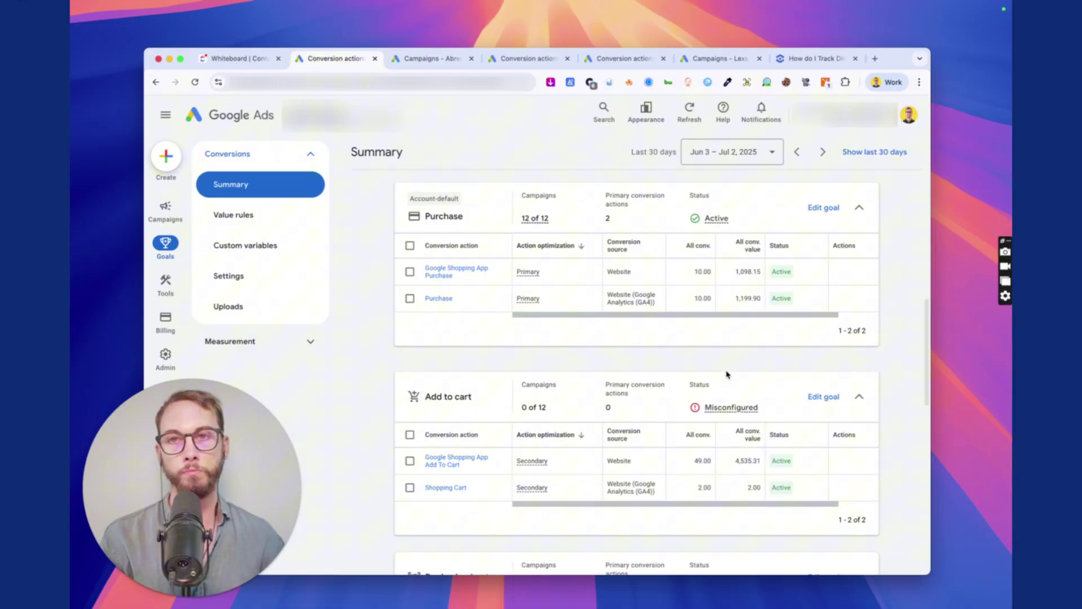
- Underline the Primary setting of Google Shopping App Purchase and the Secondary setting of Google Shopping App Add To Cart, with an arrow to each
key(ctrl+a)
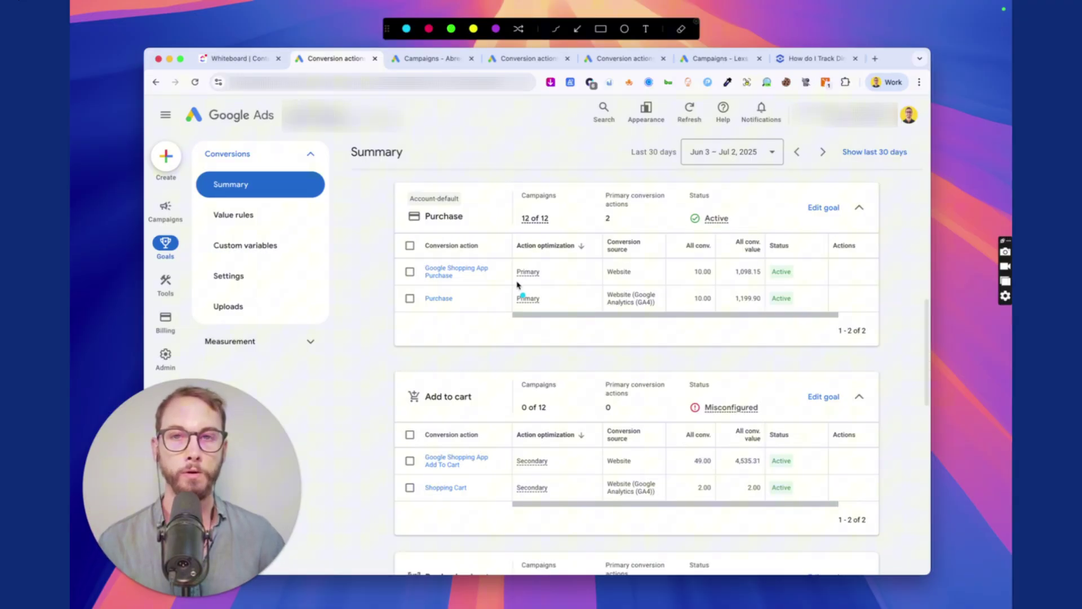
drag(517, 280, 540, 280)
drag(520, 468, 547, 467)
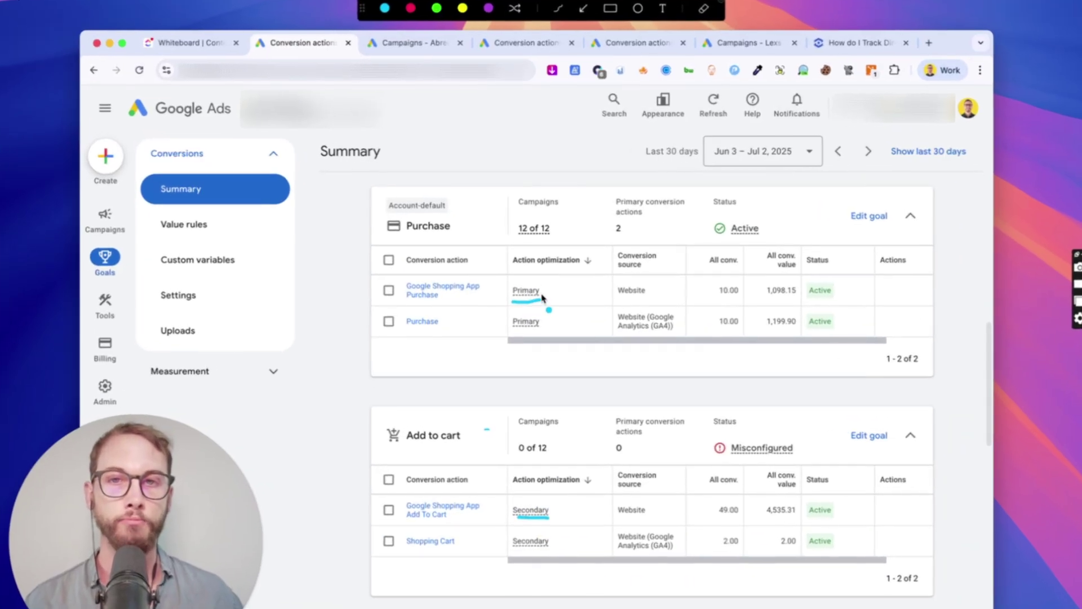
mouse_move(556, 267)
mouse_down()
mouse_move(544, 270)
mouse_move(574, 306)
mouse_up()
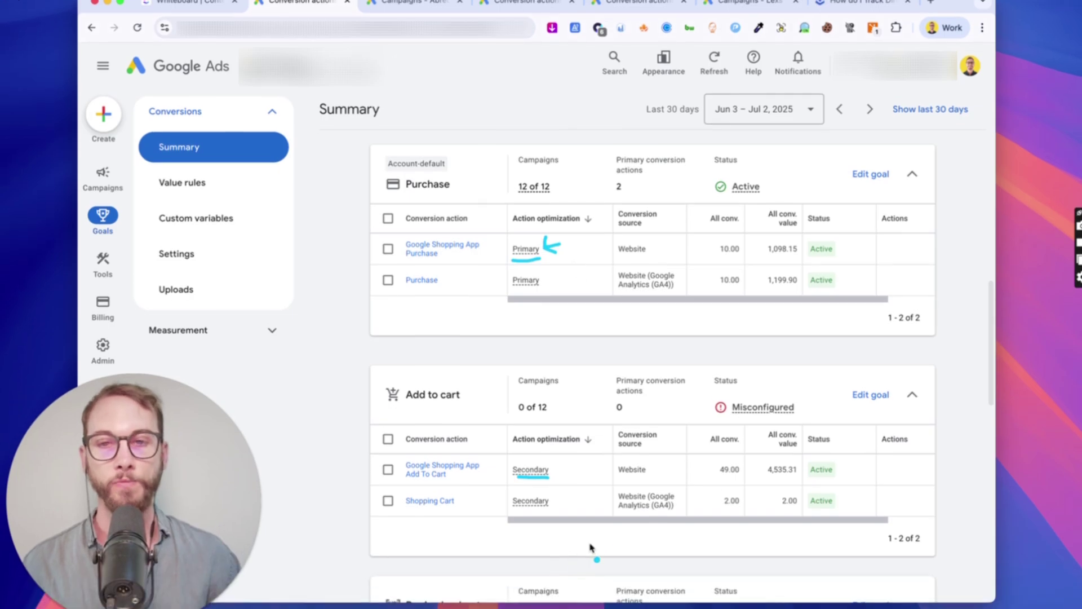
drag(592, 501, 566, 502)
drag(567, 437, 580, 451)
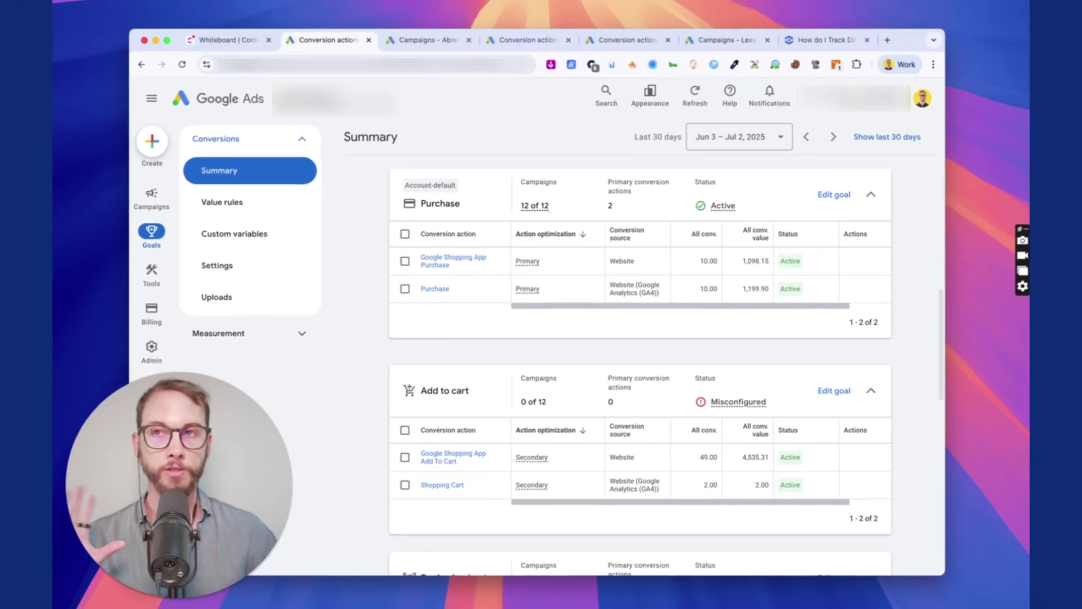
- Switch to the ClickUp whiteboard, underline "Purchases or (WC Leads)" in the enlarged Ecommerce list, and clear the mark
click(240, 56)
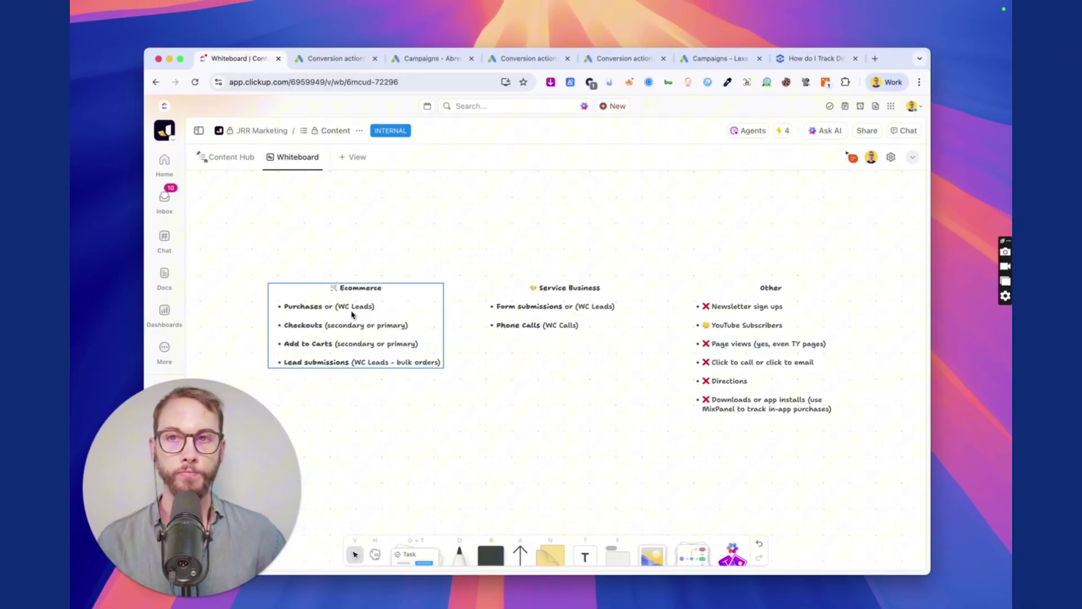
drag(358, 415, 461, 413)
scroll(389, 333, up, 10)
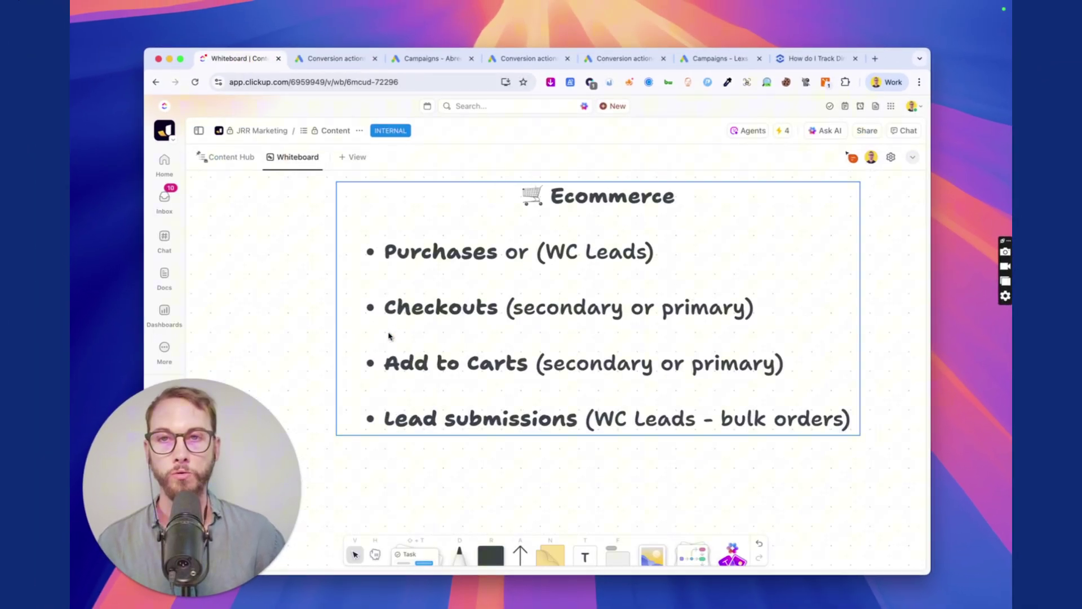
key(ctrl+alt+a)
drag(370, 272, 670, 264)
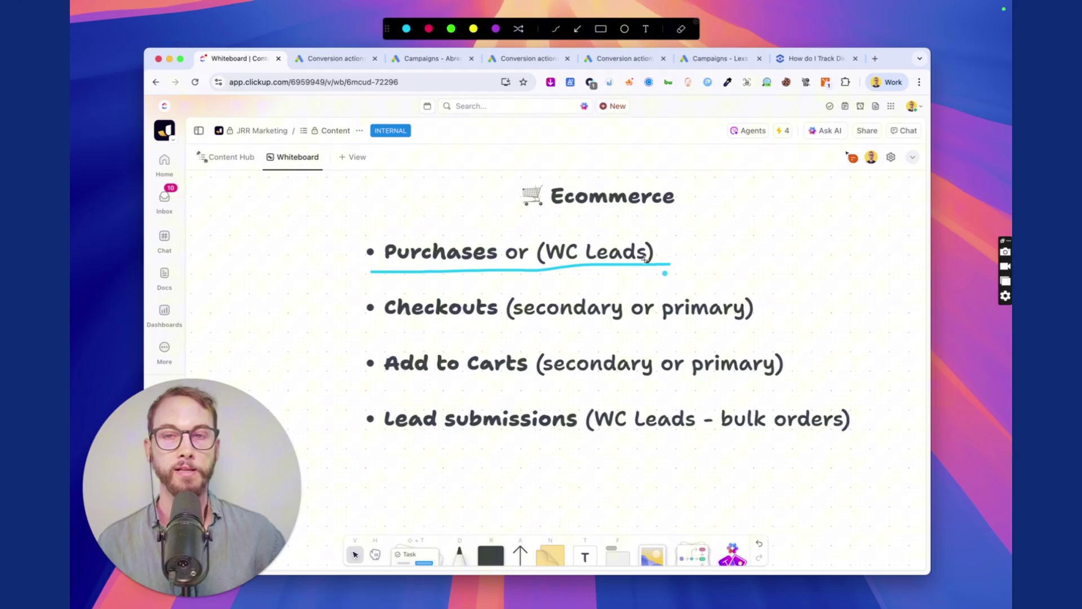
key(Escape)
scroll(623, 277, down, 3)
scroll(640, 273, up, 3)
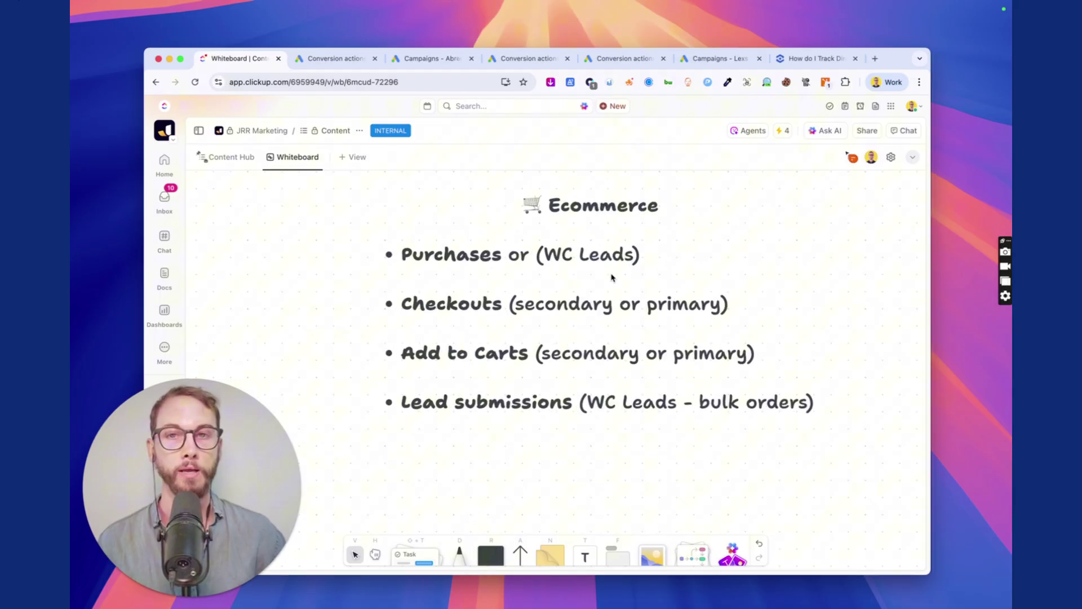
- Draw freehand boxes around "Purchases or (WC Leads)" and "Lead submissions (WC Leads - bulk orders)", with an arrow to each
key(ctrl+alt+a)
drag(398, 276, 640, 275)
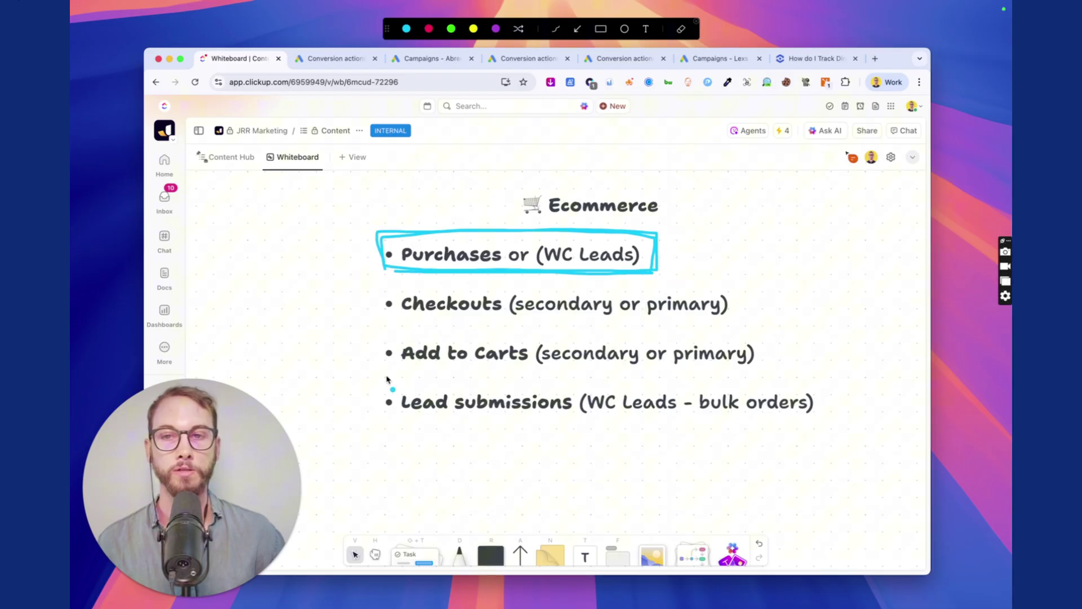
mouse_move(387, 379)
mouse_down()
mouse_move(459, 430)
mouse_move(797, 430)
mouse_move(824, 379)
mouse_move(424, 383)
mouse_move(374, 415)
mouse_move(735, 437)
mouse_move(826, 379)
mouse_move(443, 387)
mouse_move(367, 418)
mouse_move(763, 439)
mouse_move(821, 377)
mouse_up()
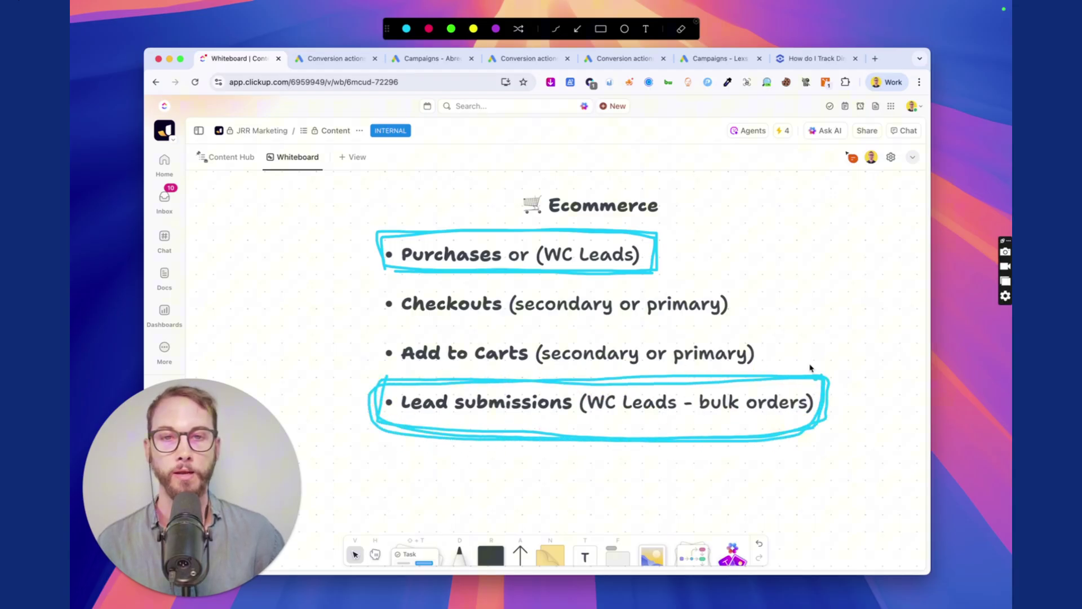
mouse_move(858, 290)
mouse_down()
mouse_move(821, 344)
mouse_move(800, 332)
mouse_up()
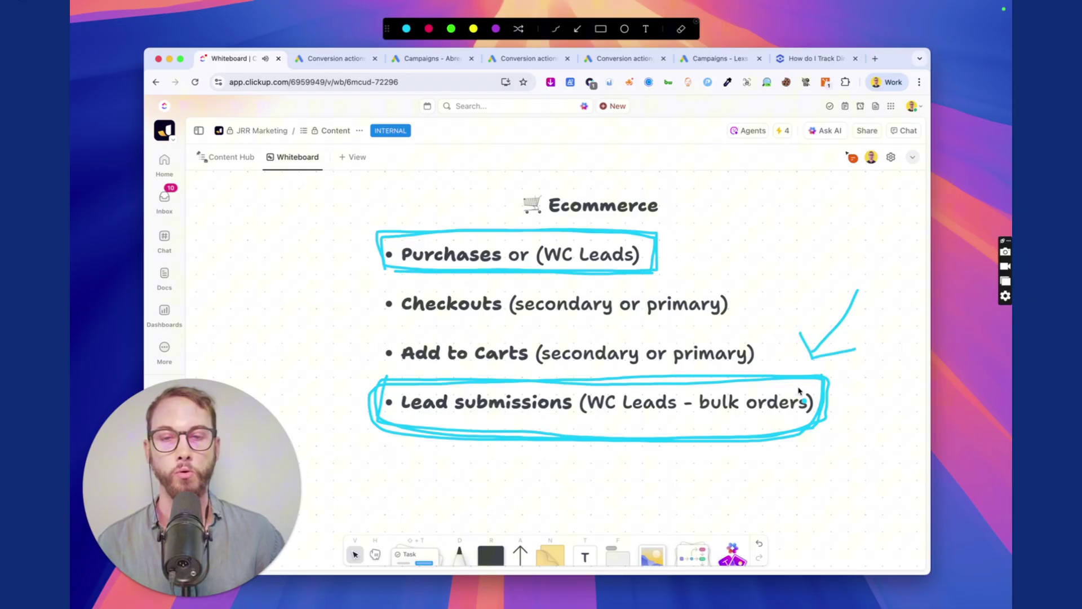
drag(792, 181, 684, 244)
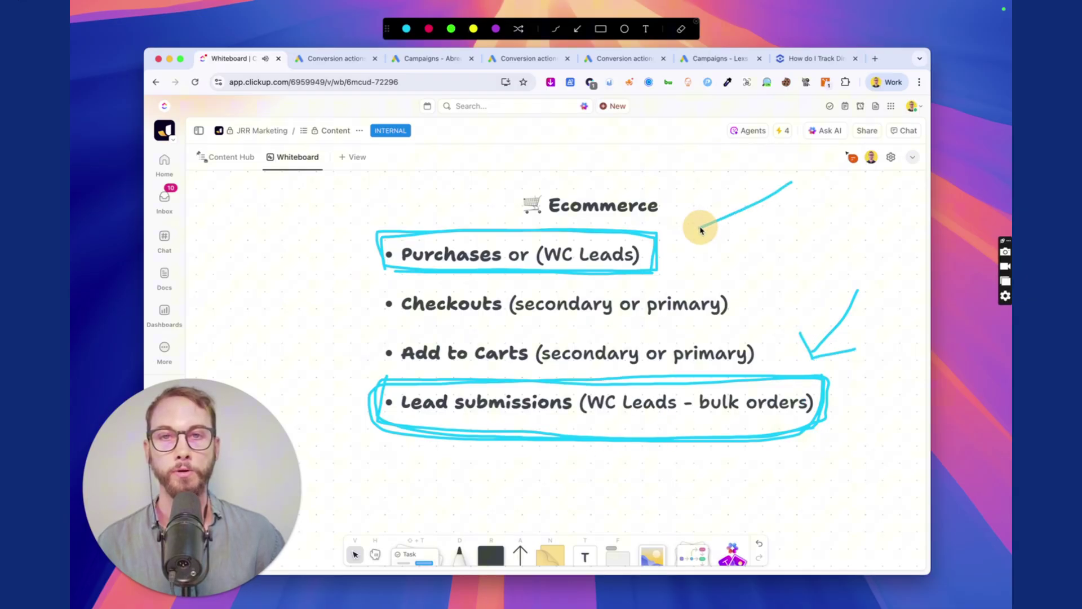
drag(691, 202, 721, 246)
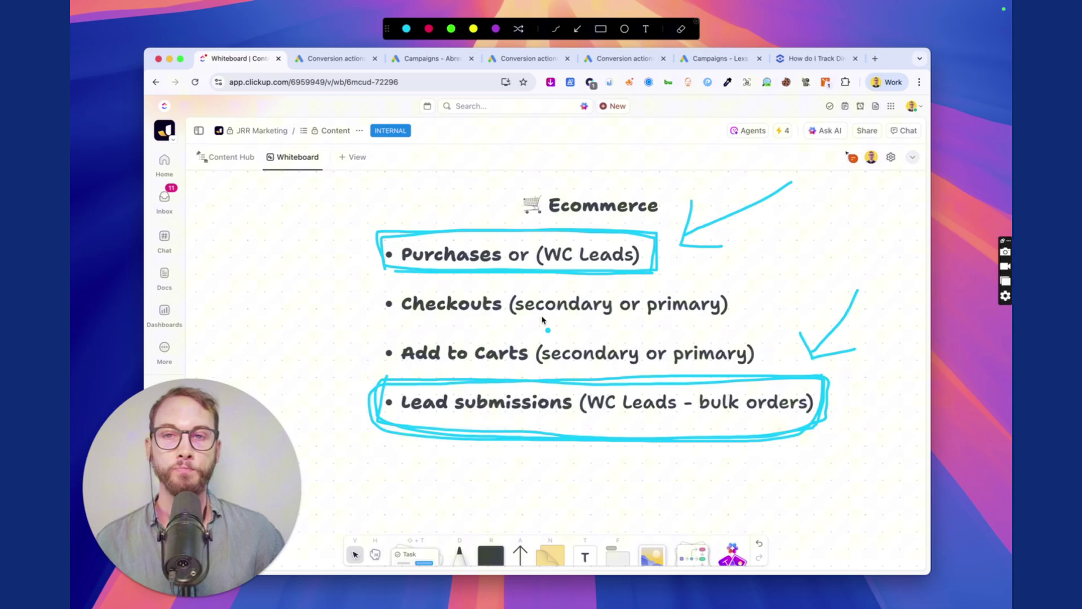
- Underline "Checkouts" and "Add to Carts" in the Ecommerce list, plus the word "primary" beside each
drag(389, 321, 740, 320)
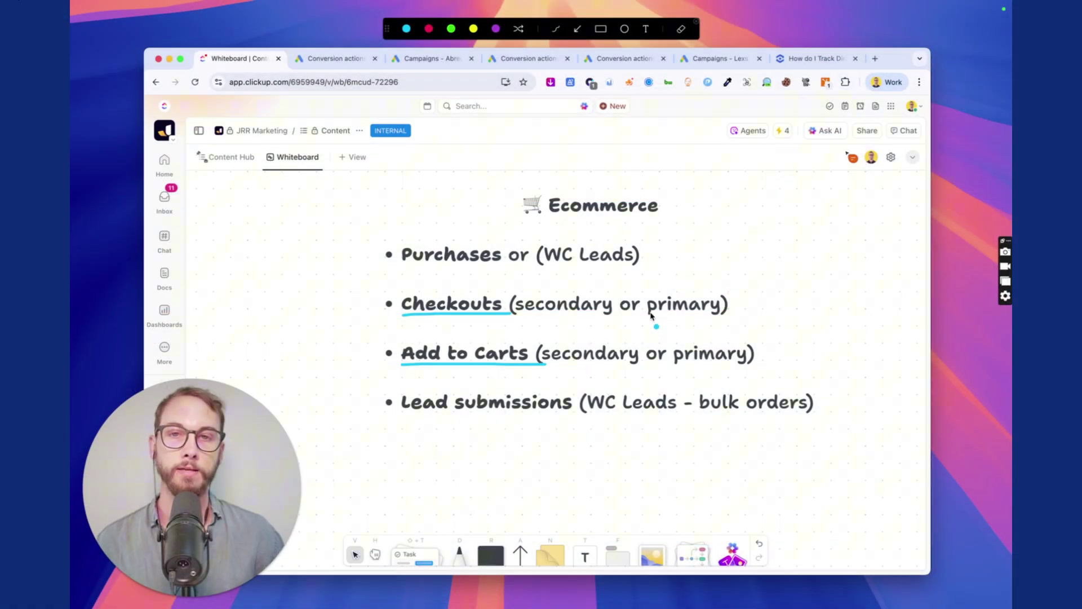
drag(649, 321, 728, 309)
drag(674, 367, 764, 356)
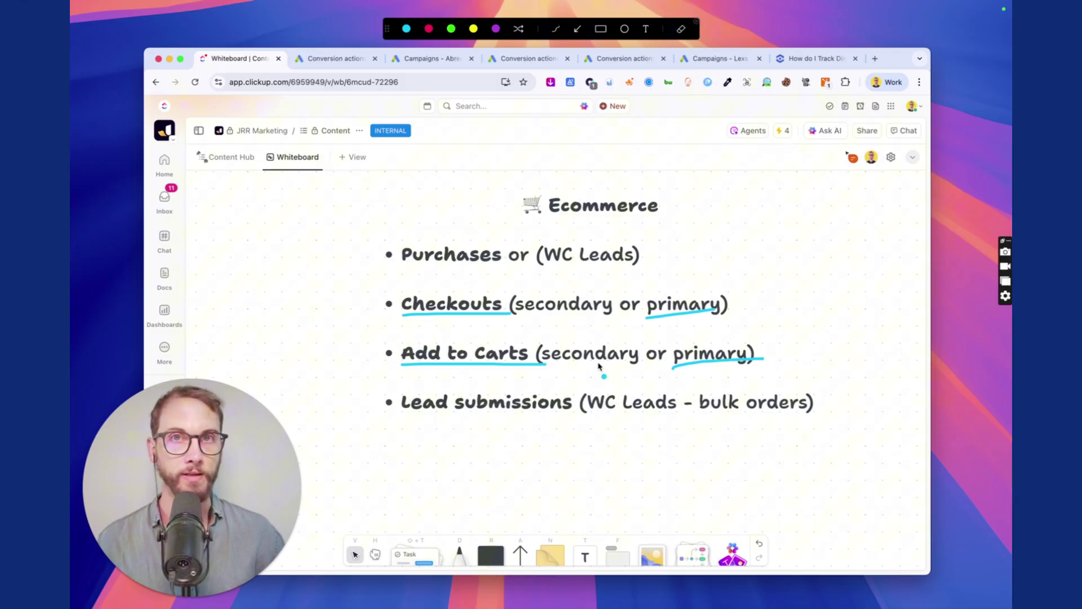
- Draw arrows to Checkouts and Purchases and link the four Ecommerce items with a curved freehand line
drag(326, 304, 397, 303)
drag(357, 241, 393, 247)
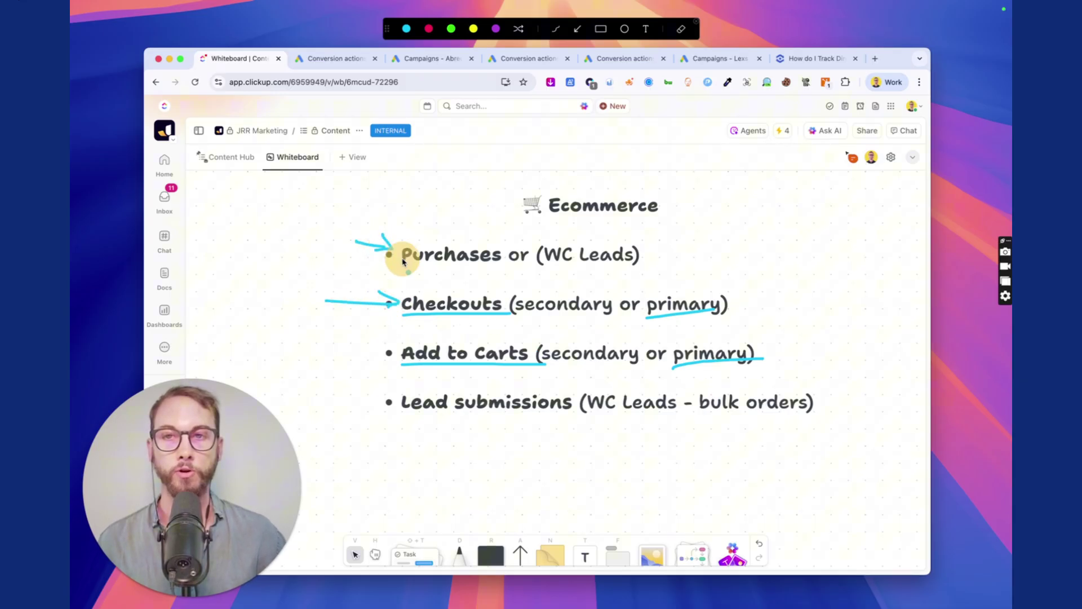
click(432, 282)
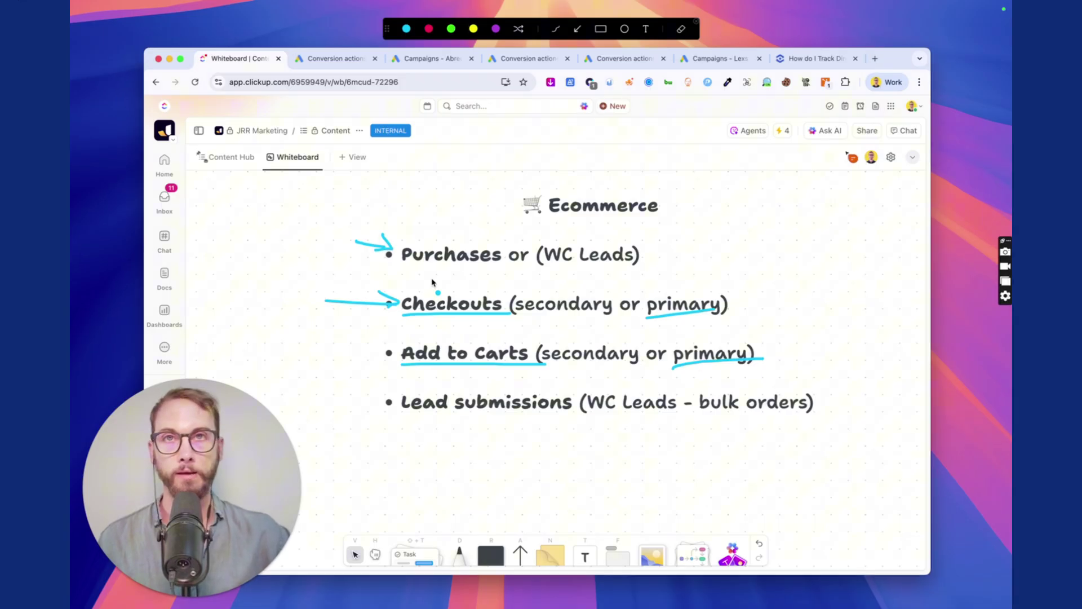
mouse_move(400, 253)
mouse_down()
mouse_move(347, 282)
mouse_move(345, 314)
mouse_move(353, 357)
mouse_move(413, 409)
mouse_up()
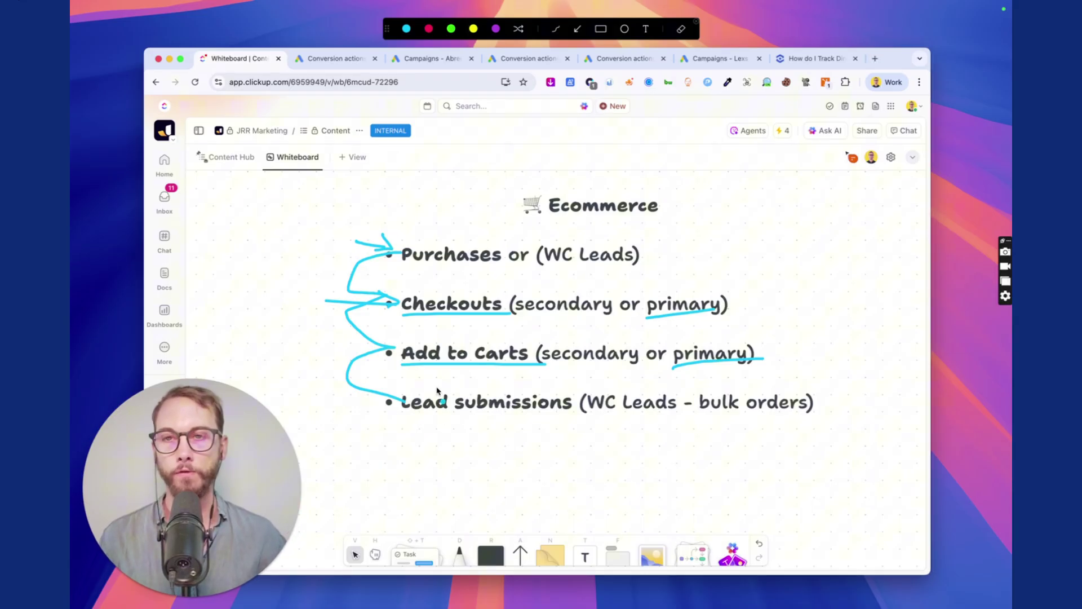
- Underline Purchases and Lead submissions, and replace those marks with underlines below Add to Carts and Checkouts
drag(399, 275, 724, 271)
drag(391, 434, 769, 426)
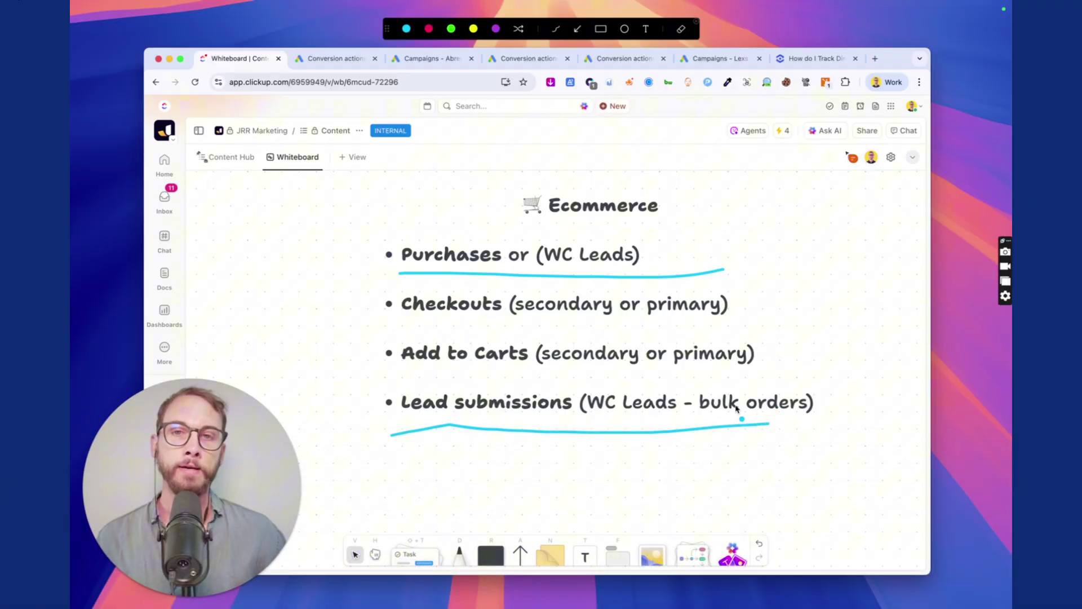
drag(394, 371, 753, 372)
drag(359, 331, 722, 326)
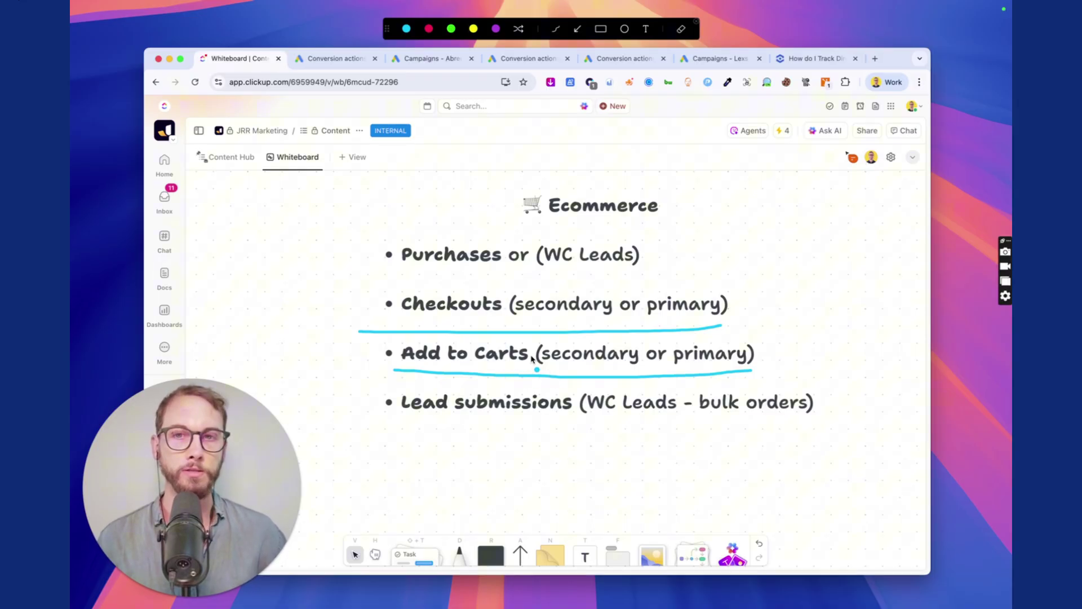
- Draw an outline around the Checkouts item, circle "Add to Carts", and clear all the marks
mouse_move(401, 337)
mouse_down()
mouse_move(406, 273)
mouse_move(694, 283)
mouse_move(679, 291)
mouse_up()
mouse_move(417, 365)
mouse_down()
mouse_move(541, 355)
mouse_move(449, 341)
mouse_move(461, 399)
mouse_up()
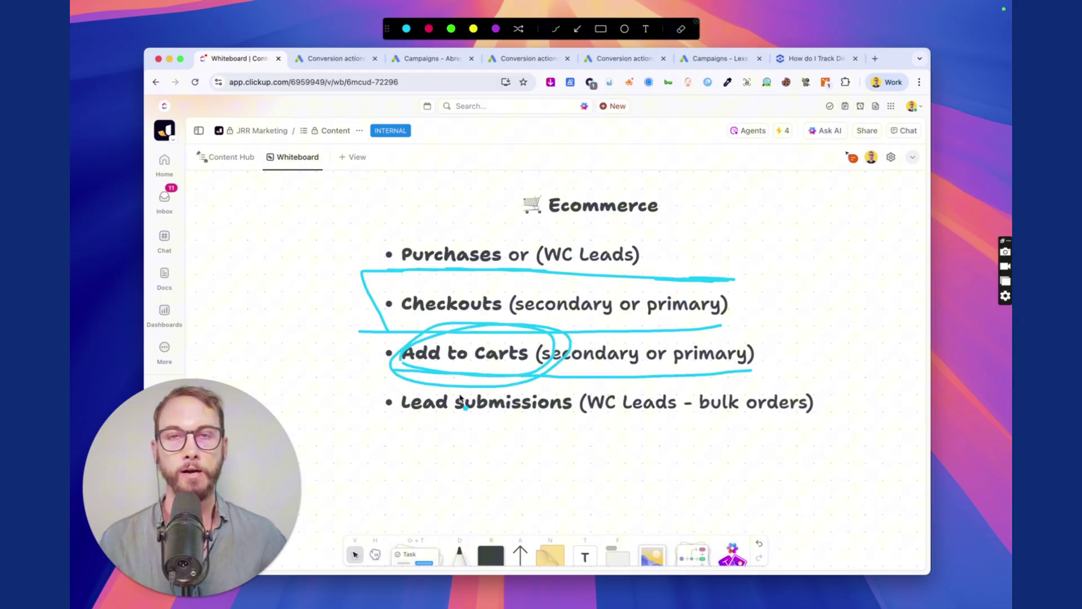
key(Escape)
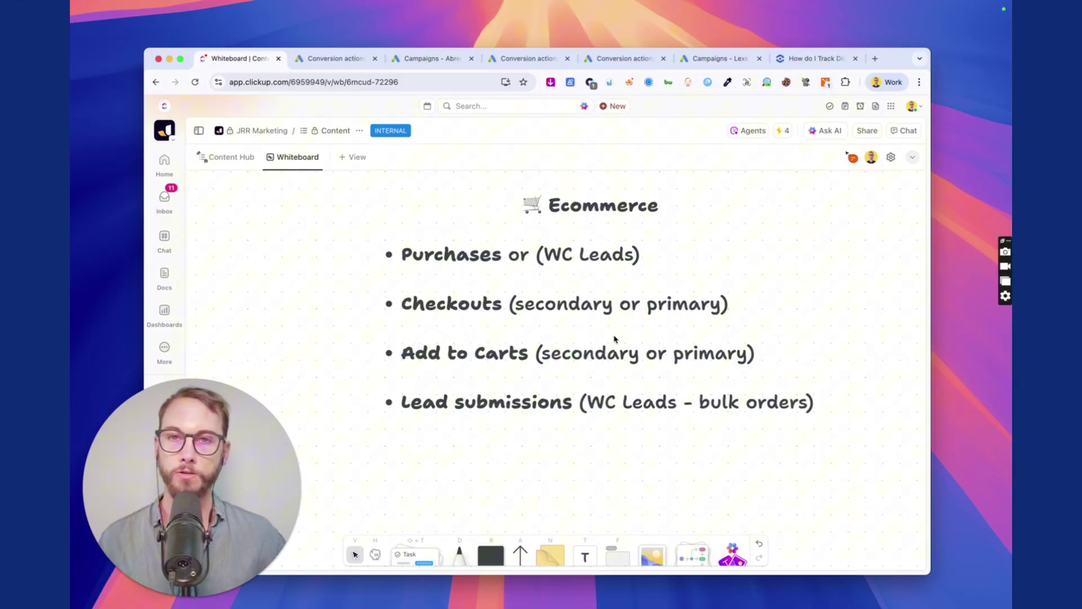
key(ctrl+a)
mouse_move(645, 249)
mouse_down()
mouse_move(453, 250)
mouse_move(592, 160)
mouse_move(497, 185)
mouse_up()
key(Escape)
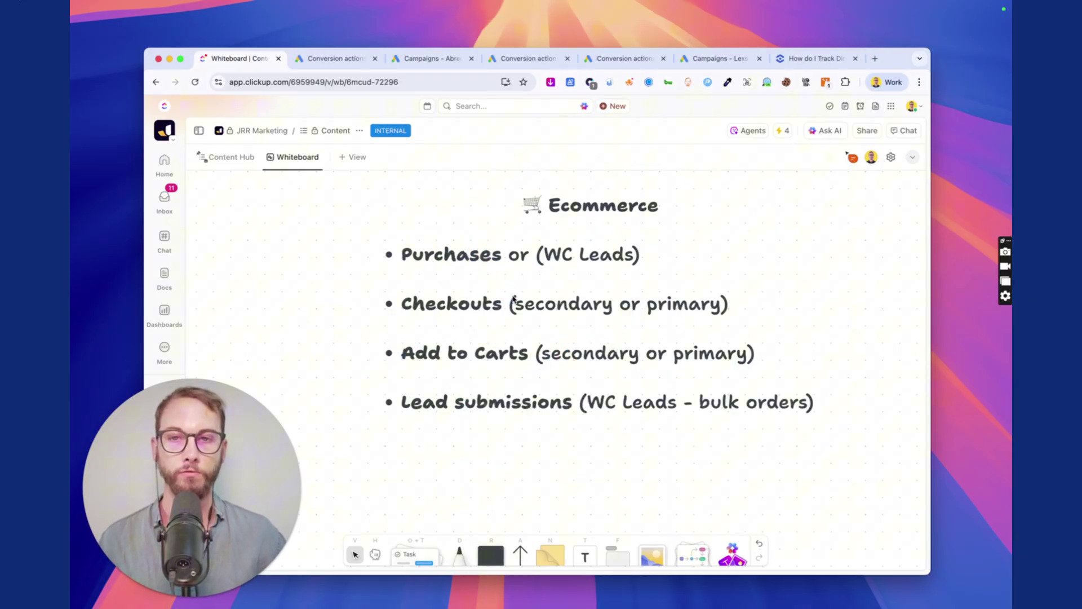
- Underline "Form submissions or (WC Leads)" and "Phone Calls (WC Calls)" in the Service Business list, and clear the marks
drag(847, 263, 372, 273)
drag(575, 277, 454, 292)
key(super+shift+a)
drag(368, 291, 695, 294)
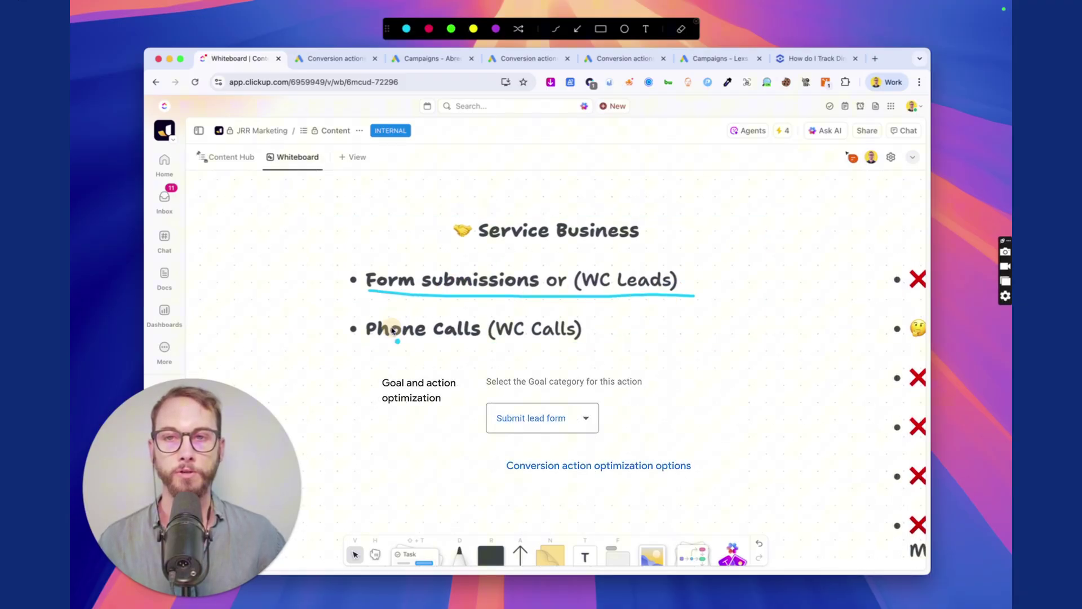
drag(364, 350, 613, 342)
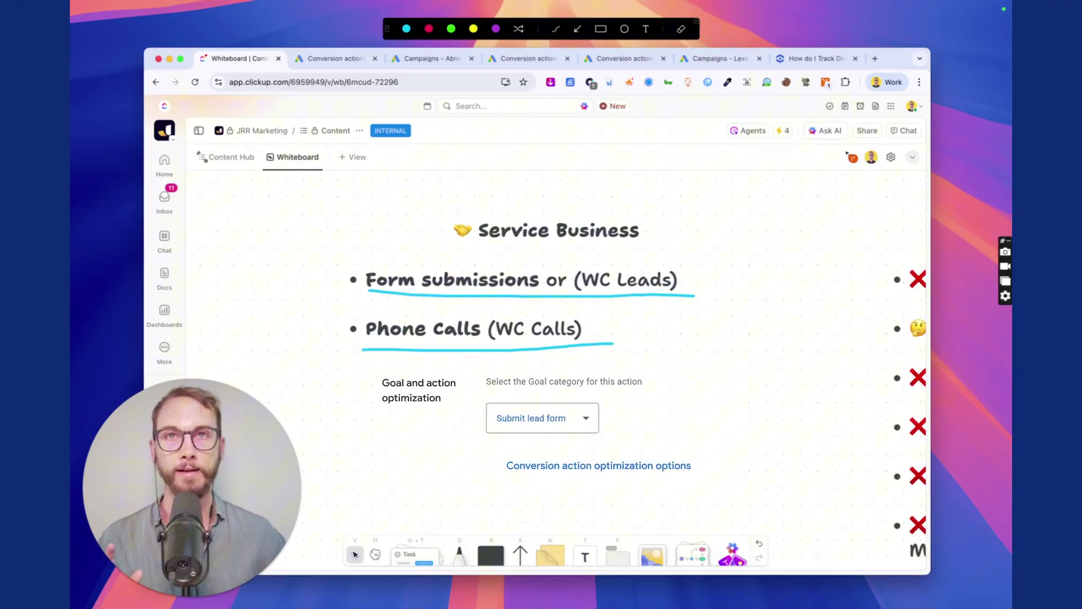
key(Escape)
click(687, 371)
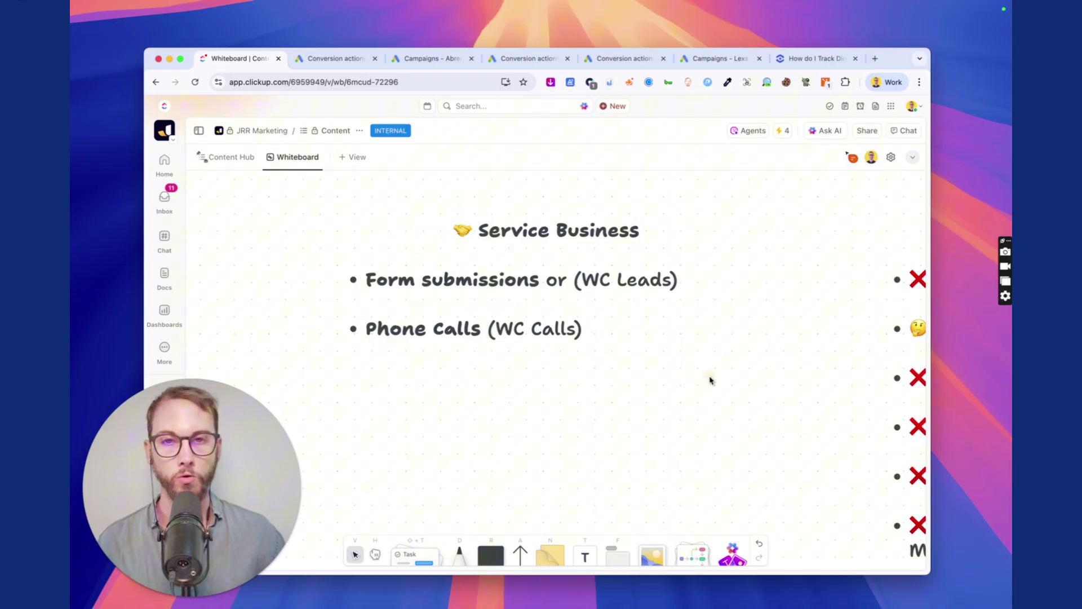
- Underline "Click to call" and "click to email" in the list of other conversions, and clear the marks
drag(737, 384, 461, 306)
scroll(725, 403, right, 3)
drag(512, 353, 818, 379)
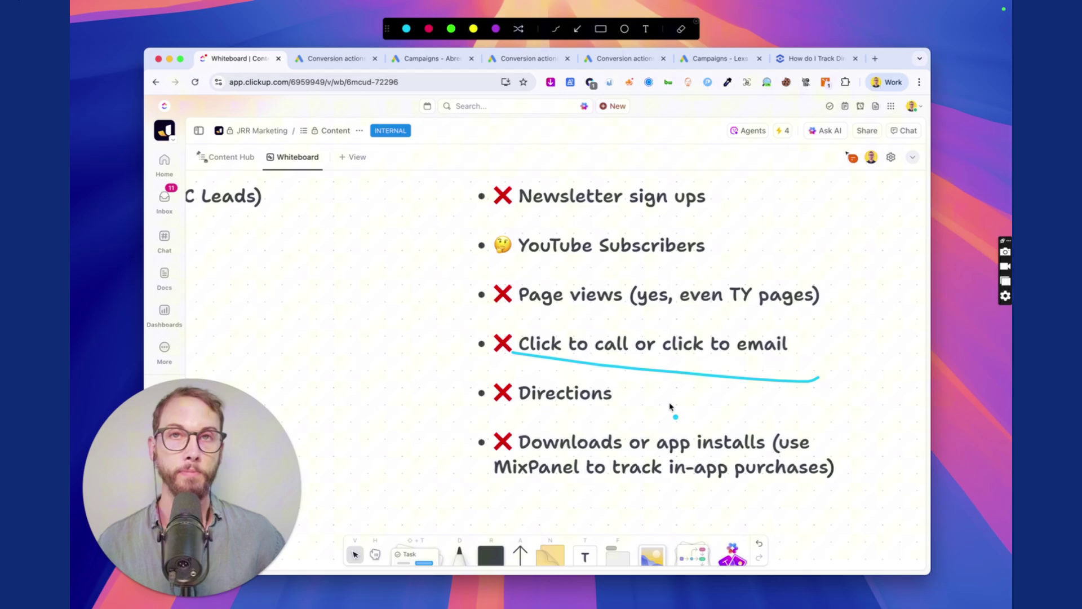
key(Escape)
key(alt+super+a)
drag(515, 364, 757, 364)
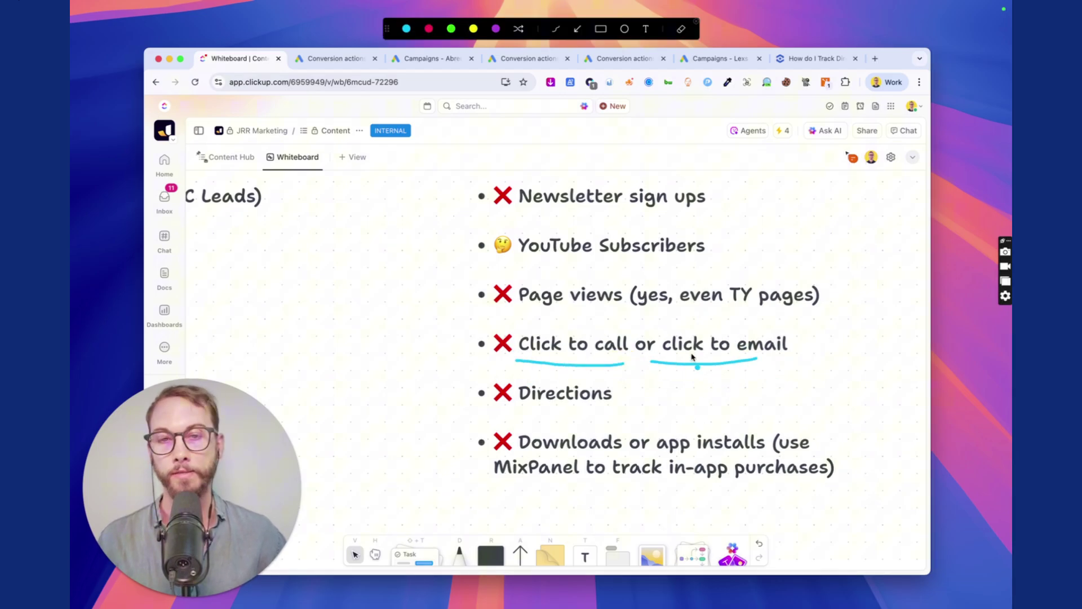
key(Escape)
- Circle "Form submissions" and "Phone Calls (WC Calls)" in the Service Business list, point arrows at both, underline "(WC Leads)", and clear the marks
drag(327, 273, 668, 345)
key(alt+super+a)
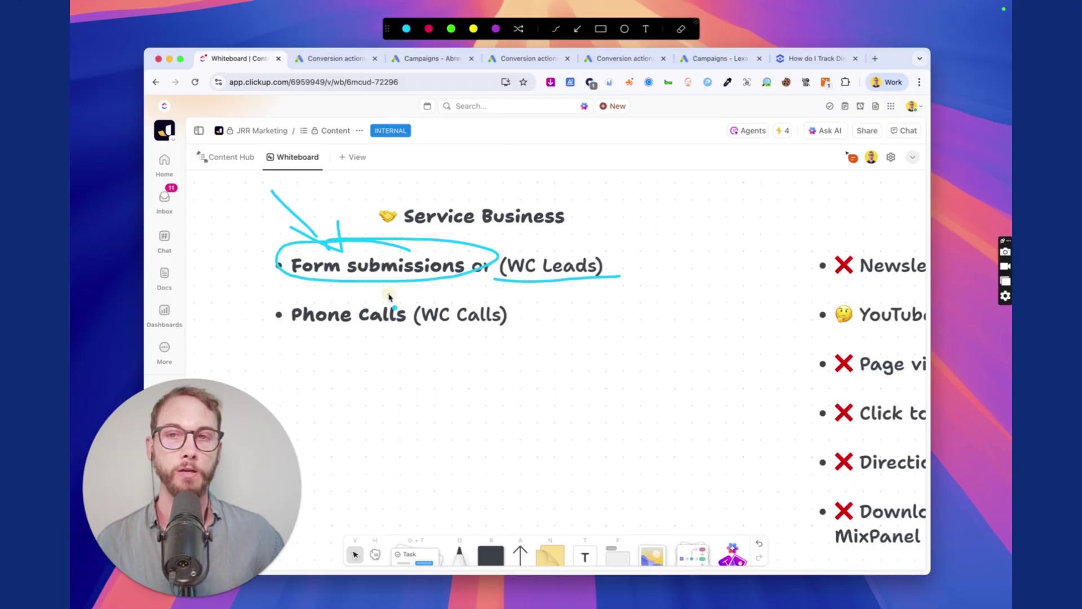
mouse_move(389, 294)
mouse_down()
mouse_move(403, 343)
mouse_move(309, 286)
mouse_move(290, 296)
mouse_up()
click(380, 347)
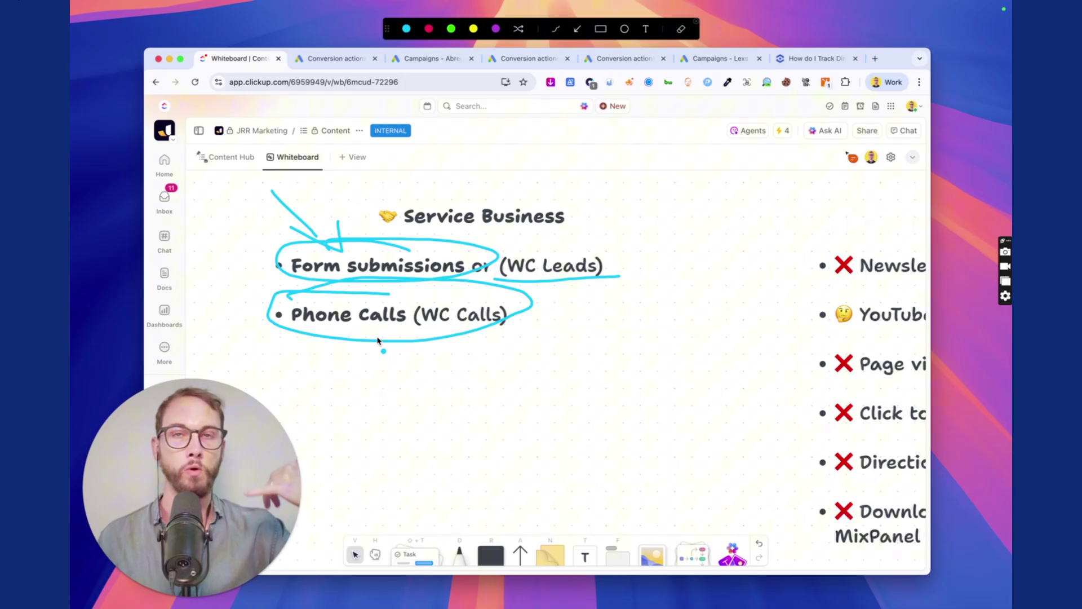
mouse_move(543, 400)
mouse_down()
mouse_move(505, 355)
mouse_move(536, 350)
mouse_up()
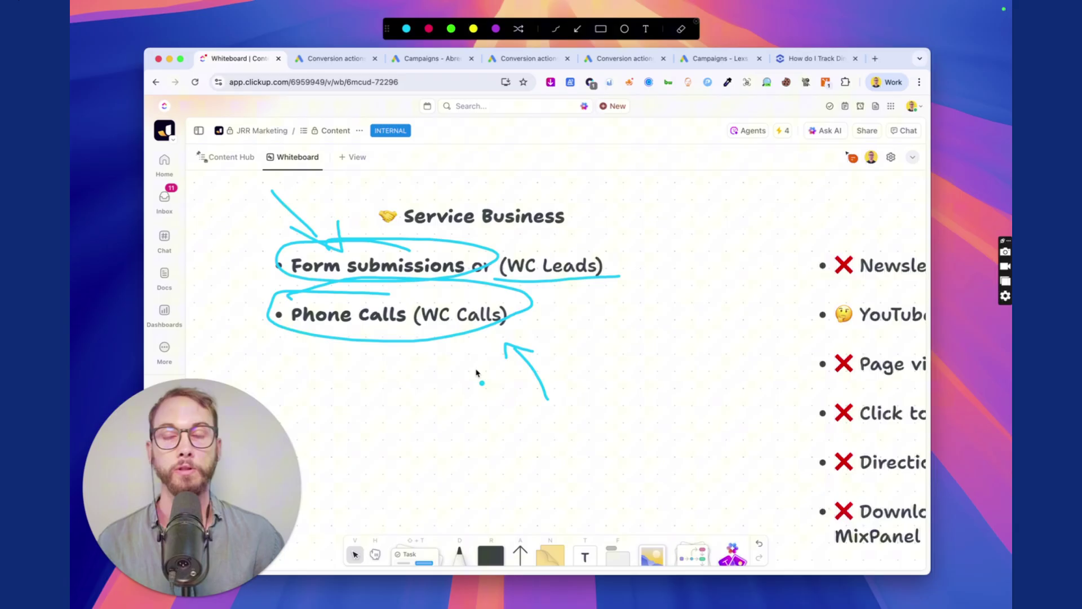
key(Escape)
- Draw one large circle around both Service Business items and clear it
key(ctrl+a)
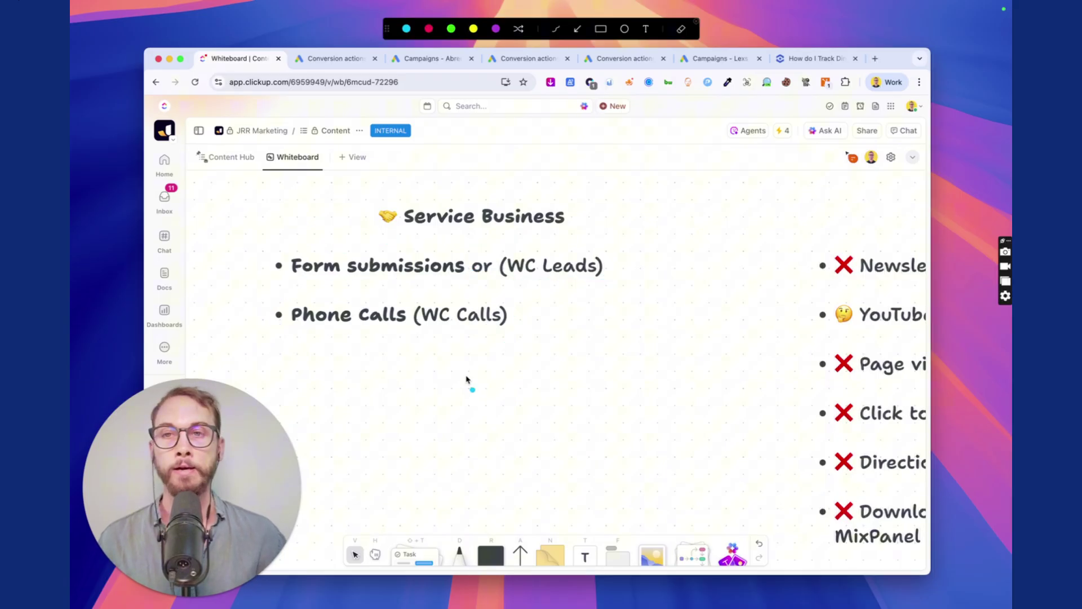
mouse_move(573, 242)
mouse_down()
mouse_move(237, 271)
mouse_move(624, 285)
mouse_move(309, 297)
mouse_up()
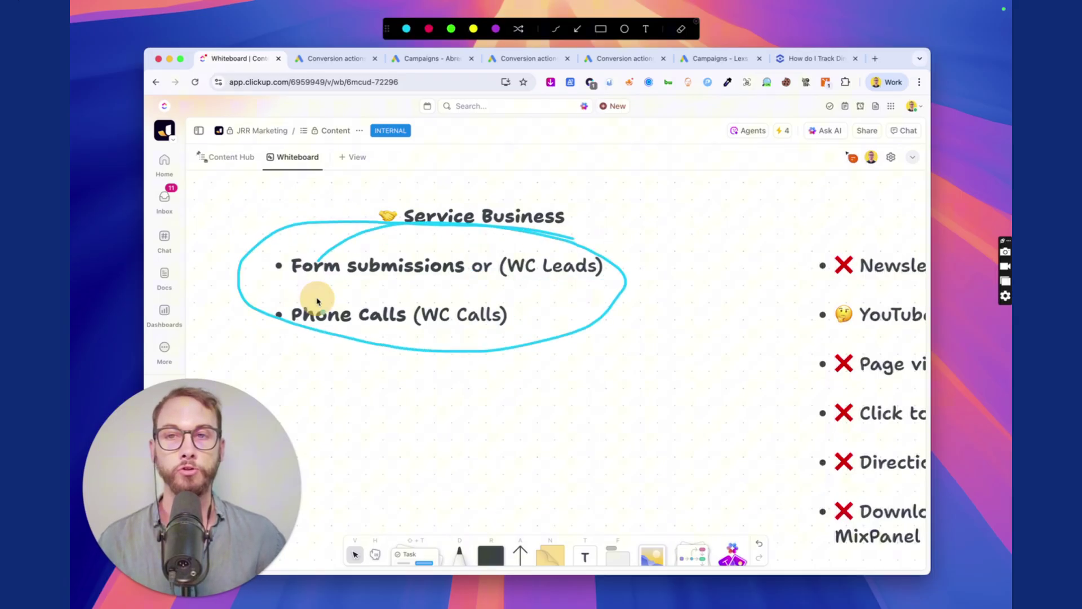
key(Escape)
- Underline "Newsletter sign ups" in the Other list on the whiteboard
mouse_move(689, 348)
mouse_down()
mouse_move(530, 353)
mouse_move(299, 331)
mouse_up()
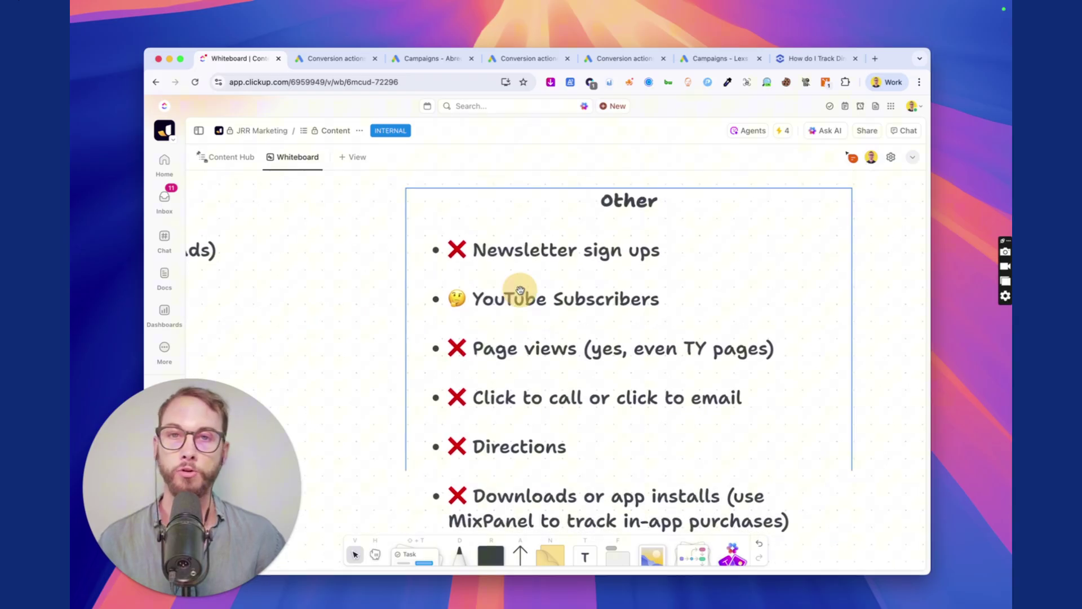
key(ctrl+a)
drag(408, 273, 653, 278)
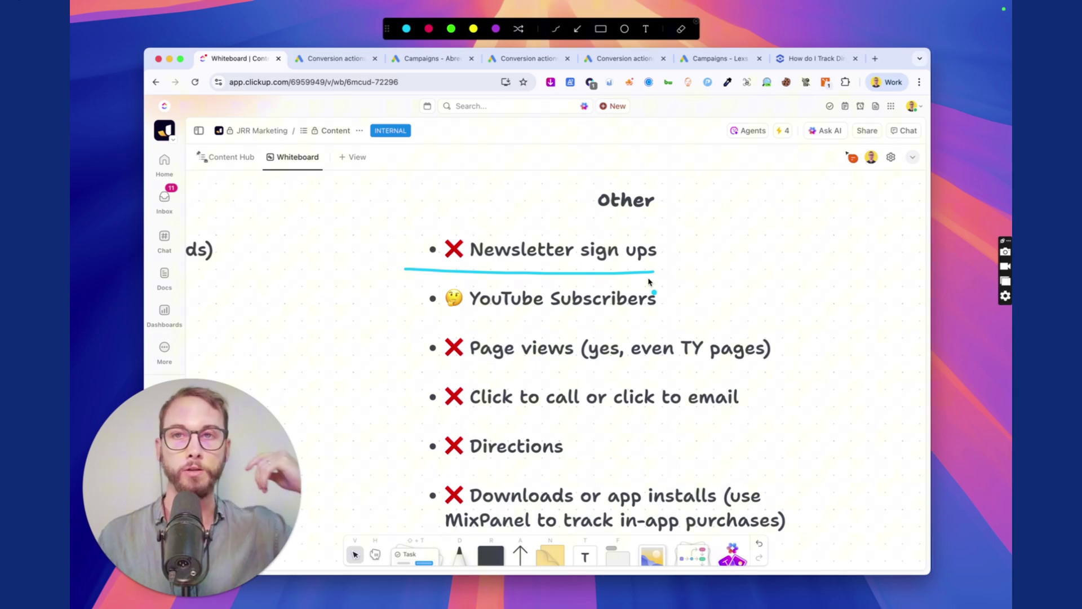
- Point an arrow at "Newsletter sign ups" in the Other list and clear the marks
mouse_move(717, 198)
mouse_down()
mouse_move(676, 217)
mouse_move(705, 239)
mouse_up()
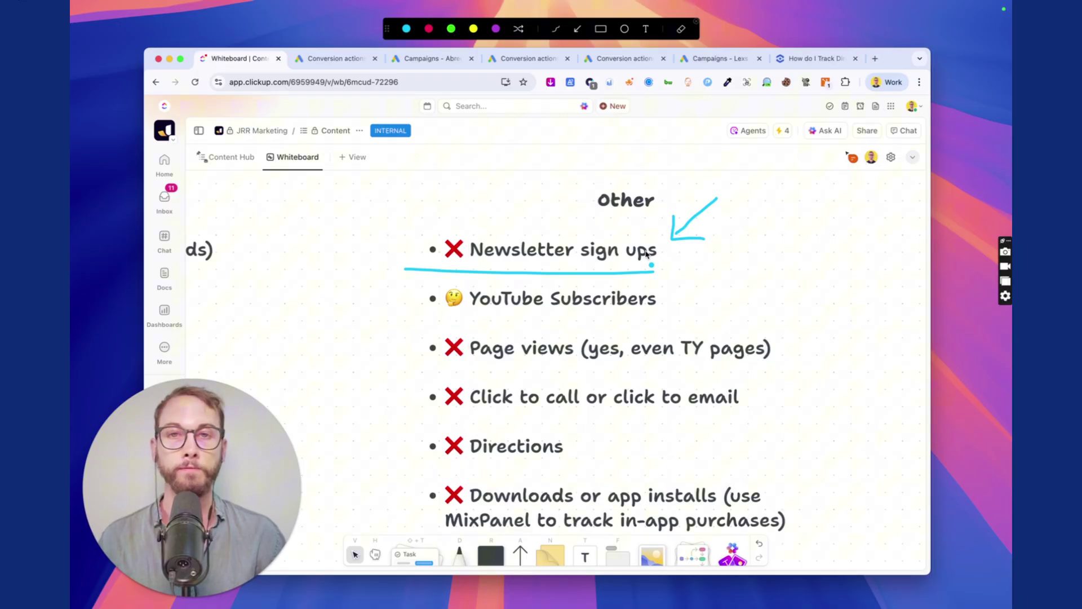
mouse_move(623, 274)
mouse_down()
mouse_move(365, 232)
mouse_move(488, 213)
mouse_move(387, 203)
mouse_move(486, 268)
mouse_up()
key(Escape)
scroll(501, 269, down, 3)
scroll(502, 269, up, 3)
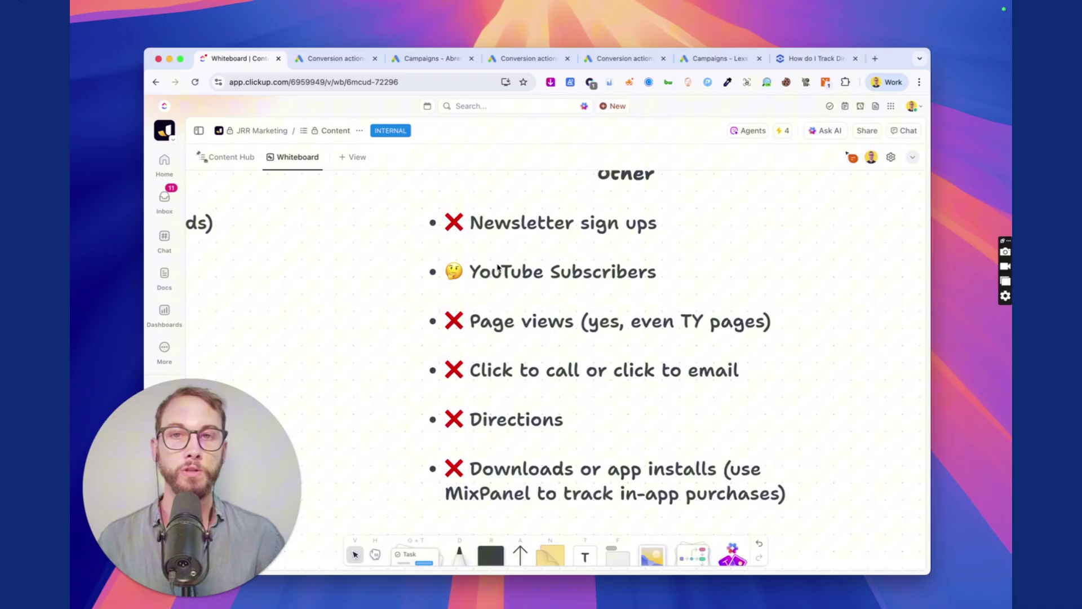
- Circle and underline "YouTube Subscribers" in the Other list and point an arrow at it
key(ctrl+a)
mouse_move(437, 301)
mouse_down()
mouse_move(674, 285)
mouse_move(403, 272)
mouse_move(476, 305)
mouse_up()
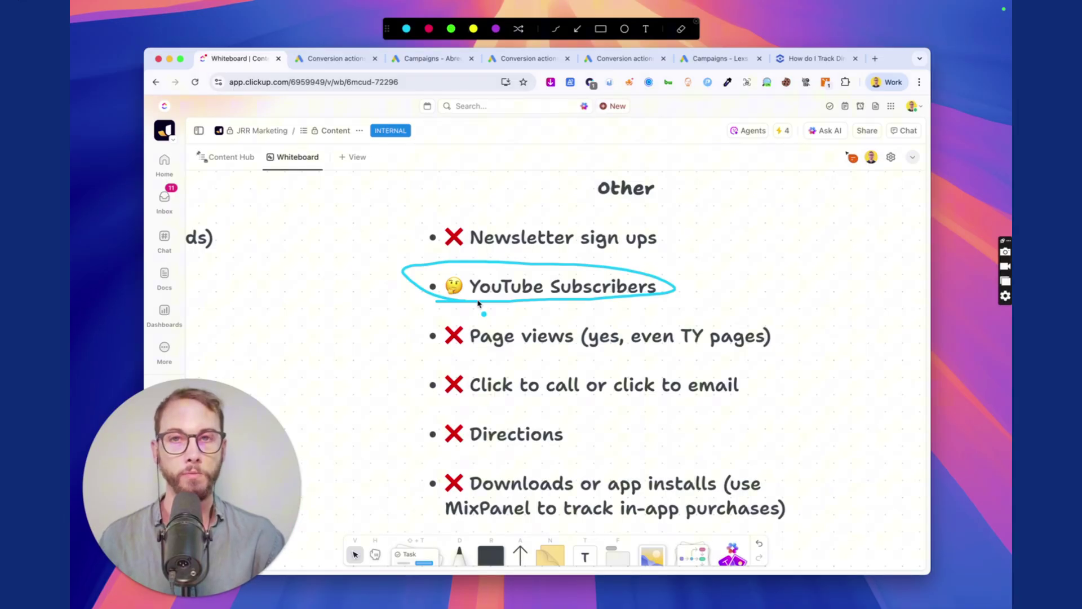
mouse_move(758, 217)
mouse_down()
mouse_move(671, 271)
mouse_move(701, 275)
mouse_up()
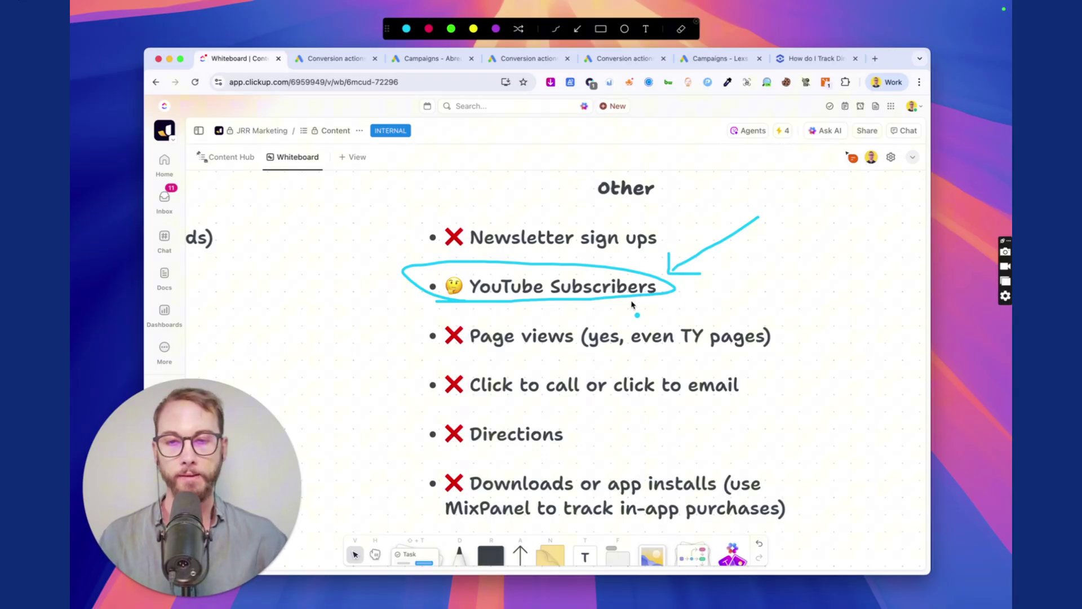
- Underline and circle "Page views (yes, even TY pages)" and clear the marks
drag(437, 359, 792, 357)
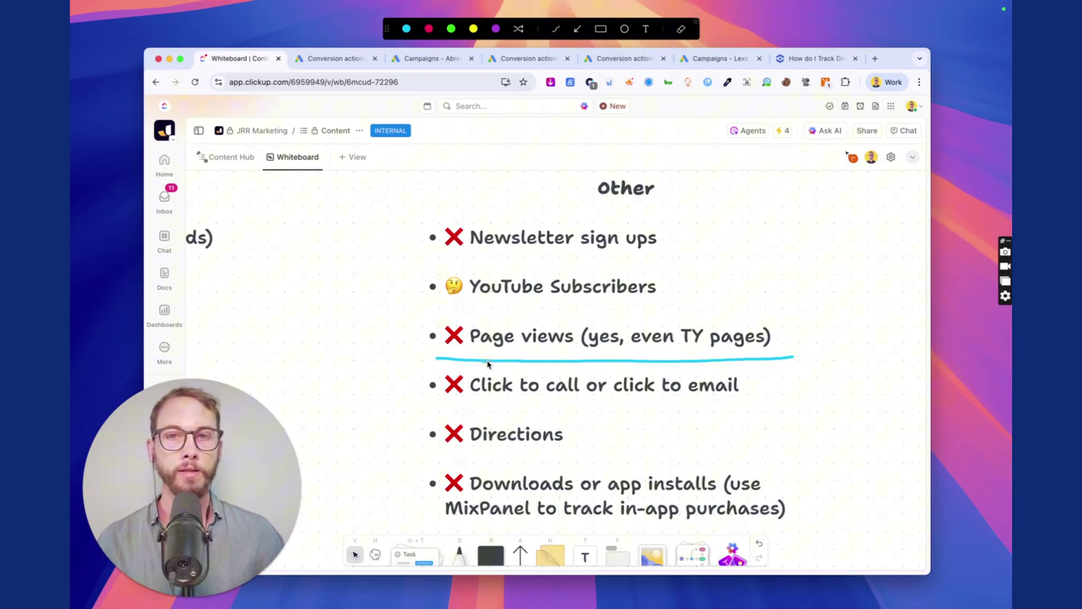
mouse_move(488, 362)
mouse_down()
mouse_move(838, 343)
mouse_move(411, 333)
mouse_move(416, 293)
mouse_up()
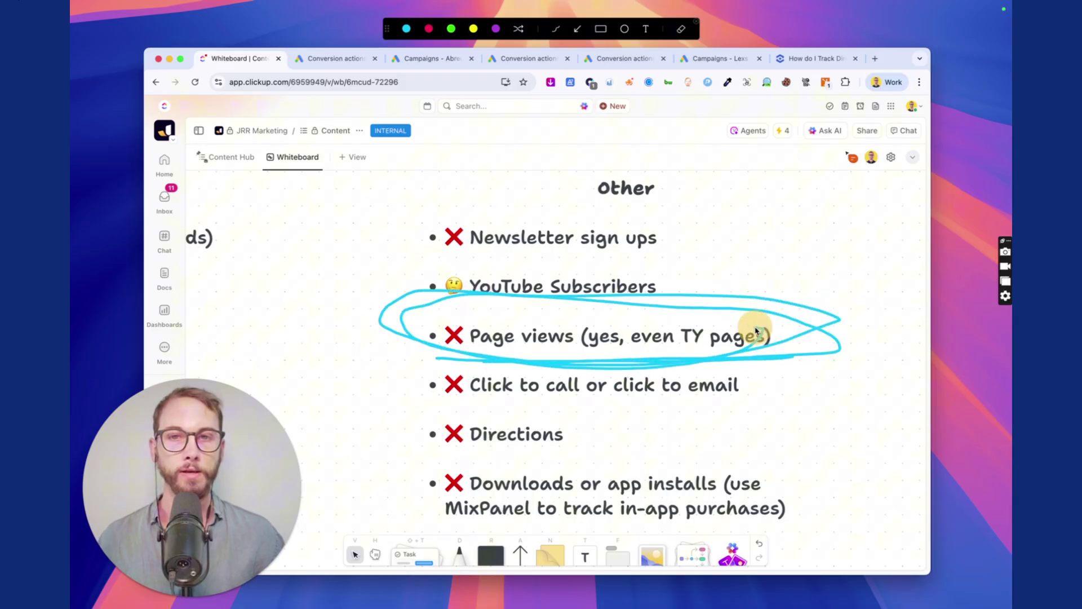
key(Escape)
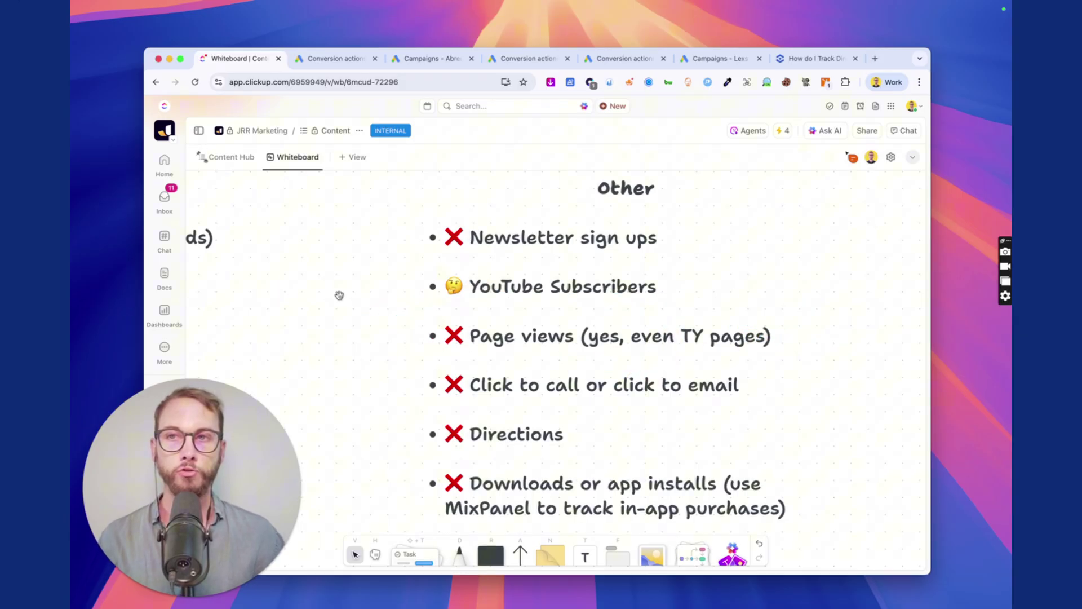
- Return to the Service Business list, underline and circle "Form submissions or (WC Leads)", and clear the marks
drag(340, 295, 668, 325)
key(ctrl+a)
drag(221, 277, 536, 292)
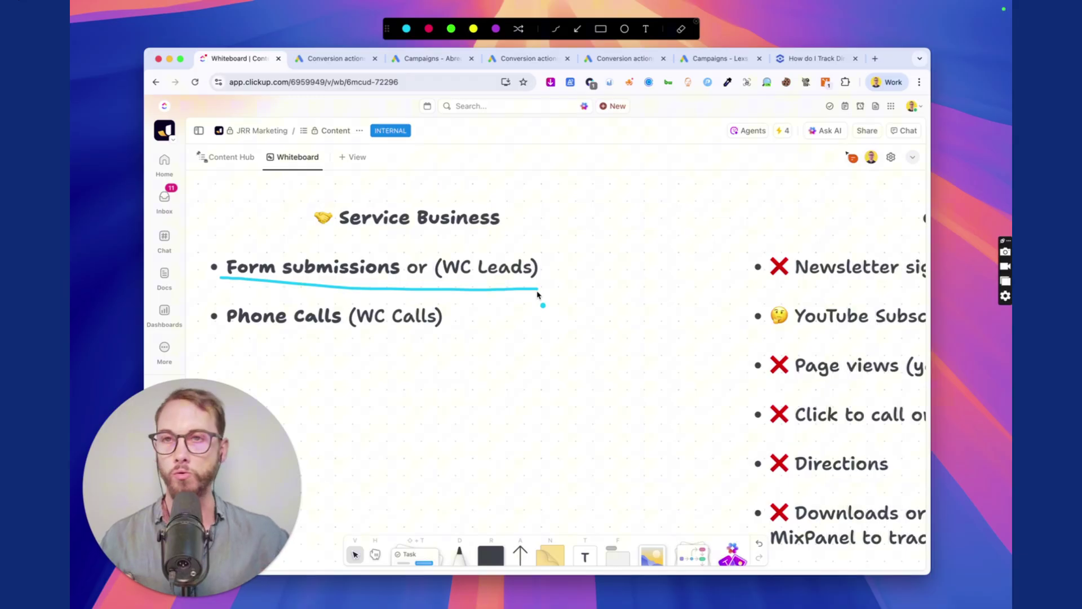
mouse_move(445, 287)
mouse_down()
mouse_move(568, 268)
mouse_move(296, 228)
mouse_up()
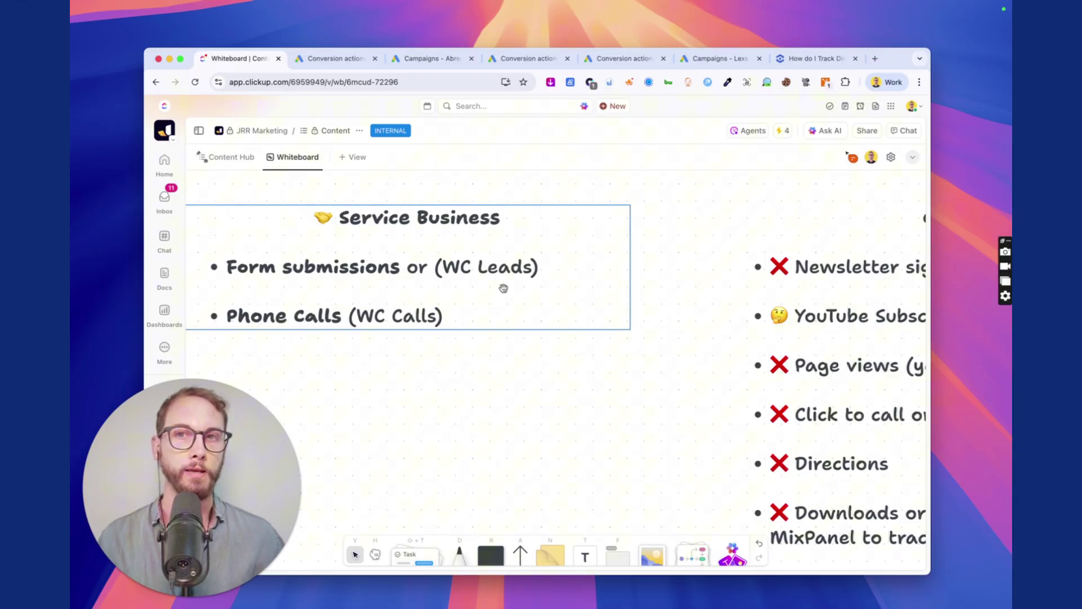
- Back in the Other list, underline "Click to call", and underline and circle "click to email"
drag(638, 373, 317, 272)
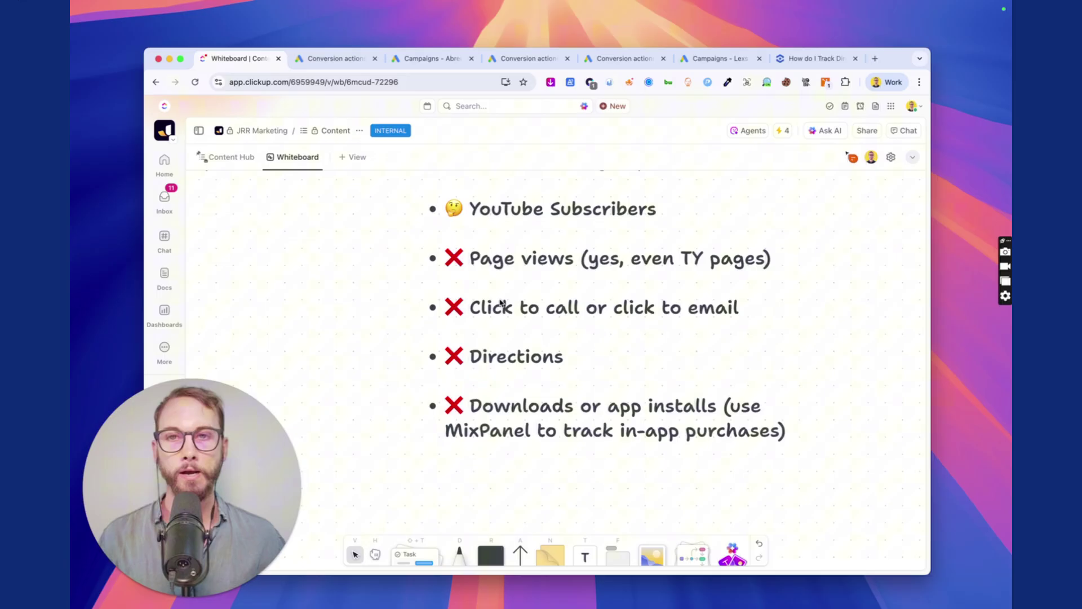
key(ctrl+a)
mouse_move(453, 325)
mouse_down()
mouse_move(691, 313)
mouse_move(737, 316)
mouse_move(695, 324)
mouse_move(766, 321)
mouse_move(684, 325)
mouse_up()
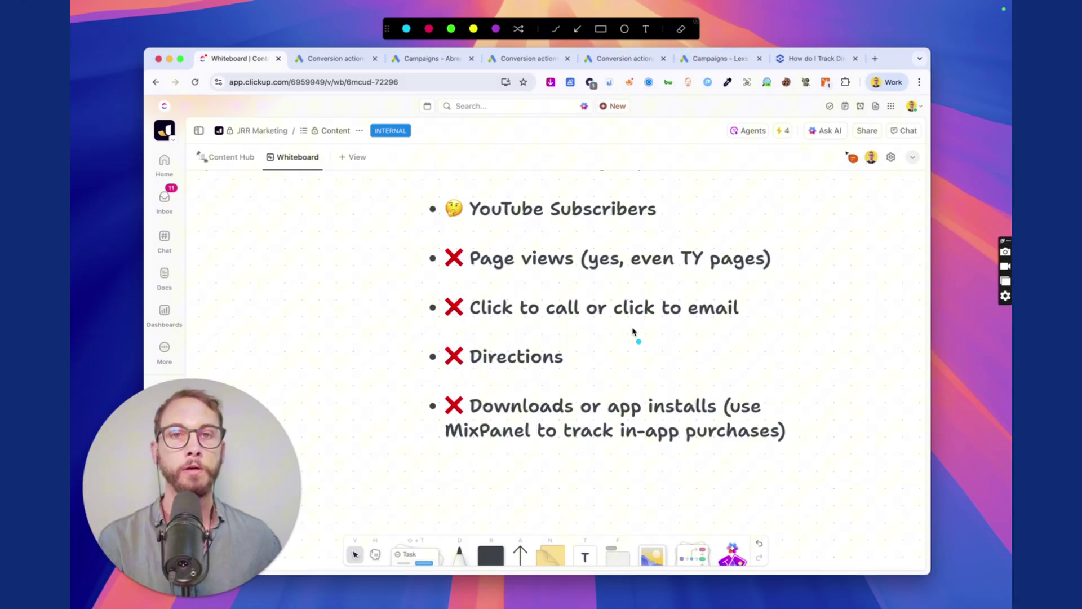
drag(618, 322, 757, 317)
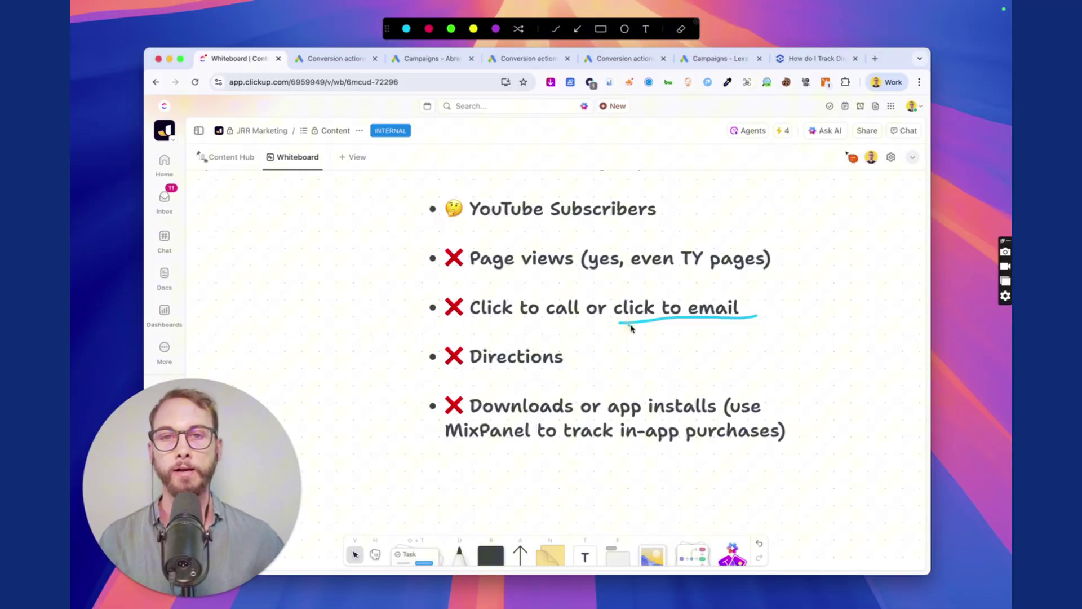
mouse_move(633, 321)
mouse_down()
mouse_move(580, 323)
mouse_move(623, 307)
mouse_move(759, 327)
mouse_up()
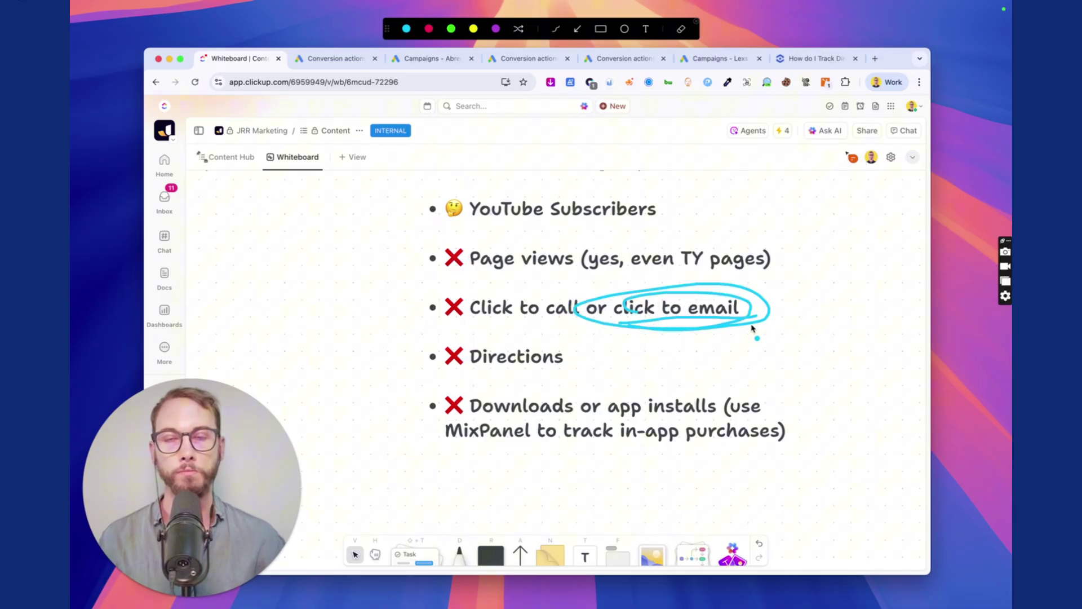
mouse_move(800, 242)
mouse_down()
mouse_move(781, 269)
mouse_move(798, 248)
mouse_up()
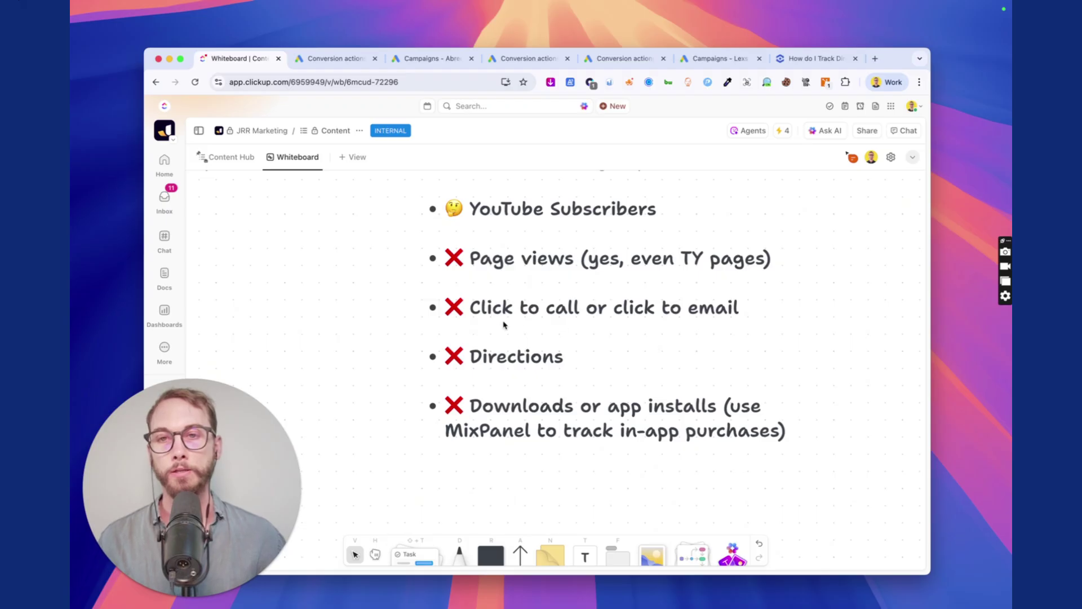
- Underline and circle "Directions" in the Other list, point an arrow at it, and clear the marks
key(ctrl+shift+a)
drag(438, 374, 589, 367)
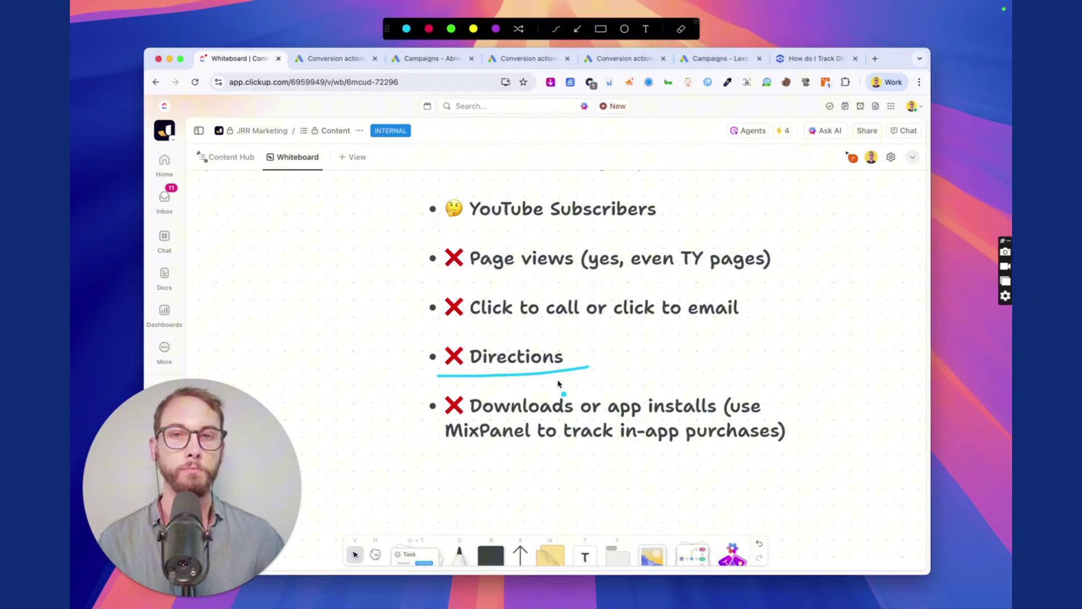
mouse_move(559, 374)
mouse_down()
mouse_move(481, 321)
mouse_move(438, 337)
mouse_move(550, 385)
mouse_up()
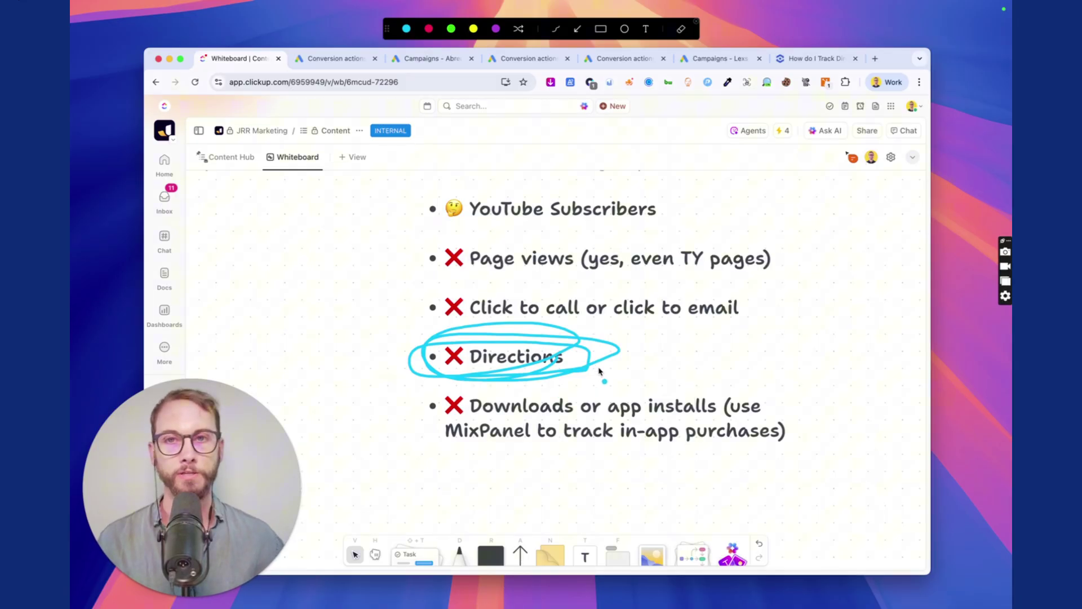
mouse_move(653, 318)
mouse_down()
mouse_move(572, 341)
mouse_move(577, 361)
mouse_up()
drag(461, 376, 589, 369)
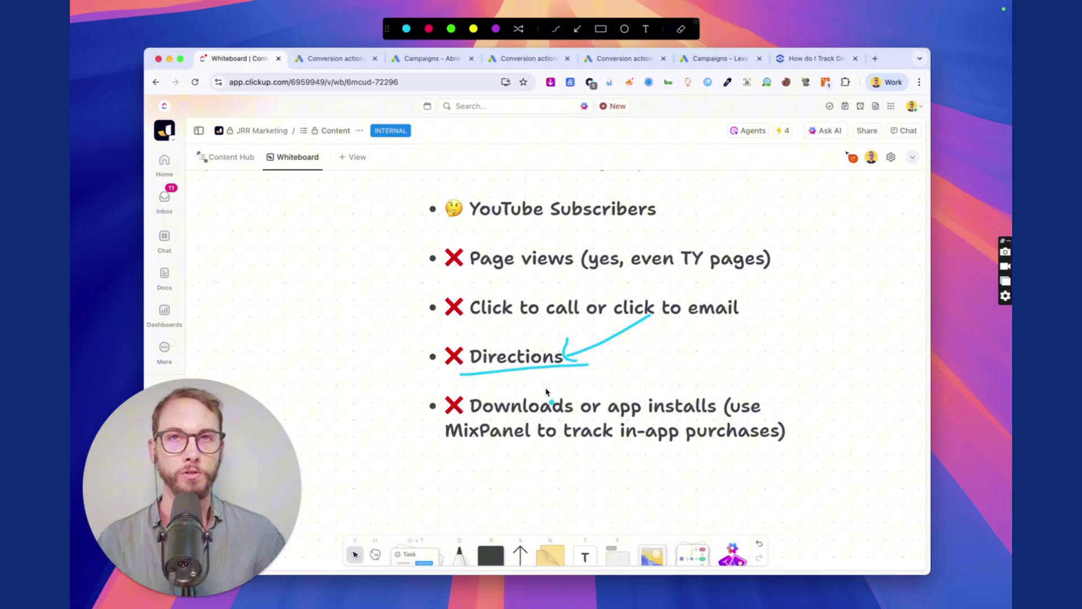
key(Escape)
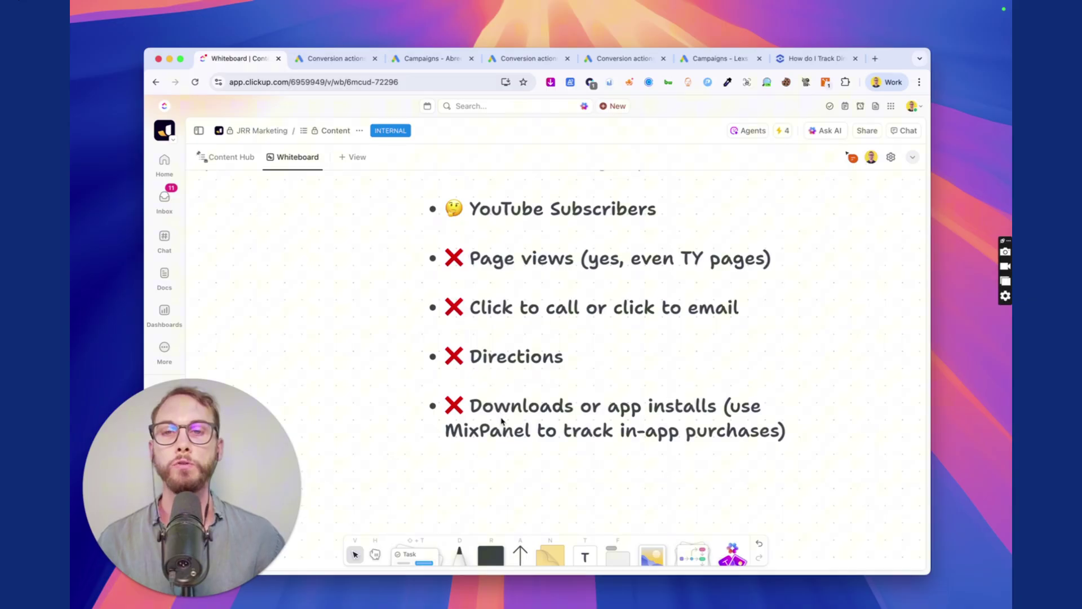
- Underline both lines of "Downloads or app installs (use MixPanel to track in-app purchases)" and clear the marks
key(ctrl+a)
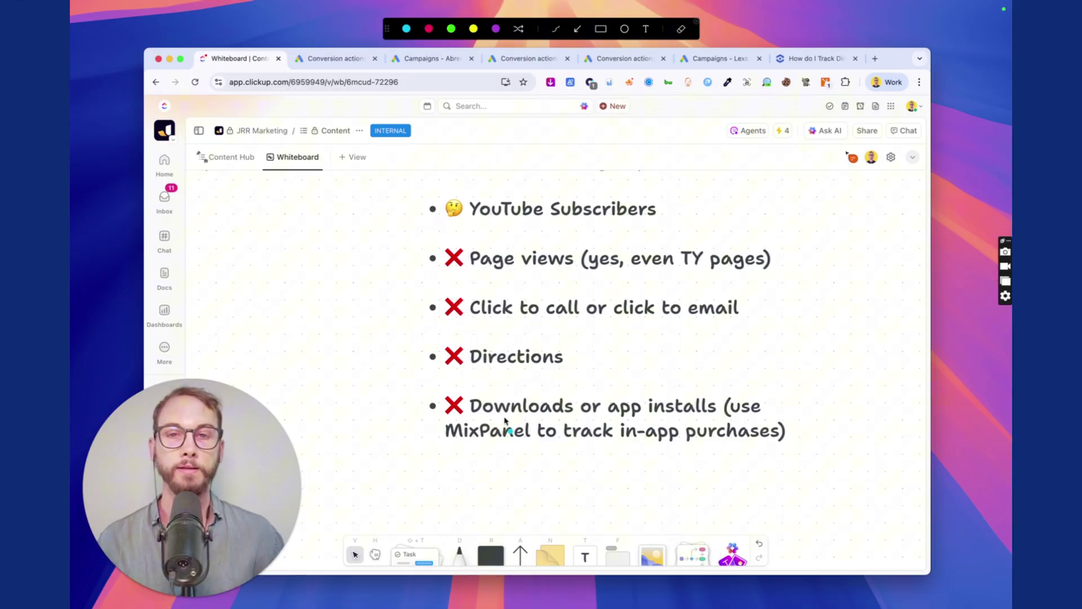
drag(485, 420, 780, 419)
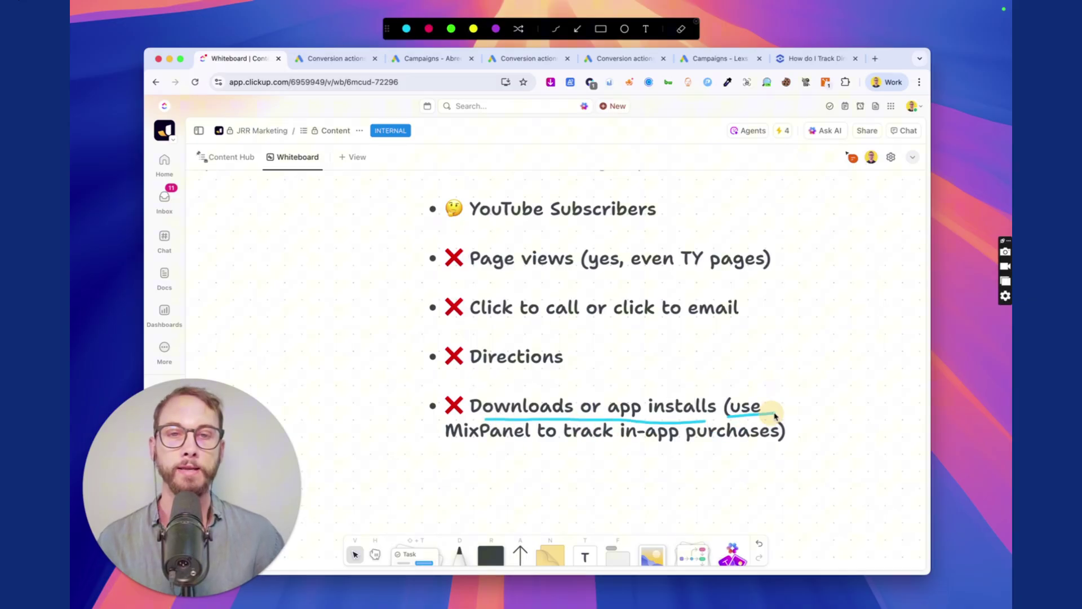
drag(455, 445, 824, 445)
key(Escape)
key(alt+shift+d)
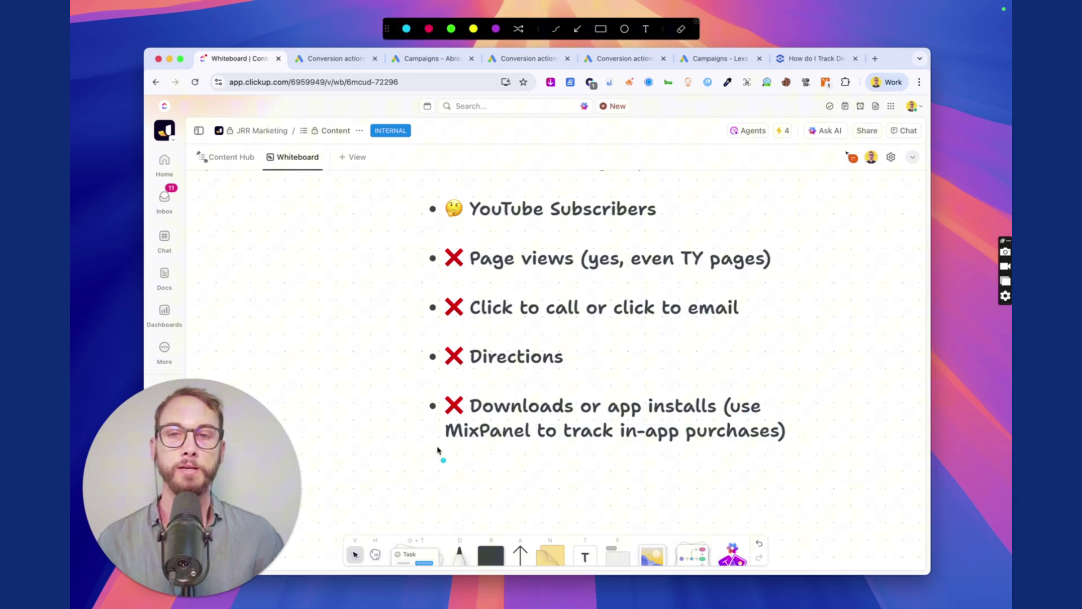
- Underline "MixPanel" and "app installs", mark "Downloads", and clear the marks
drag(441, 444, 533, 445)
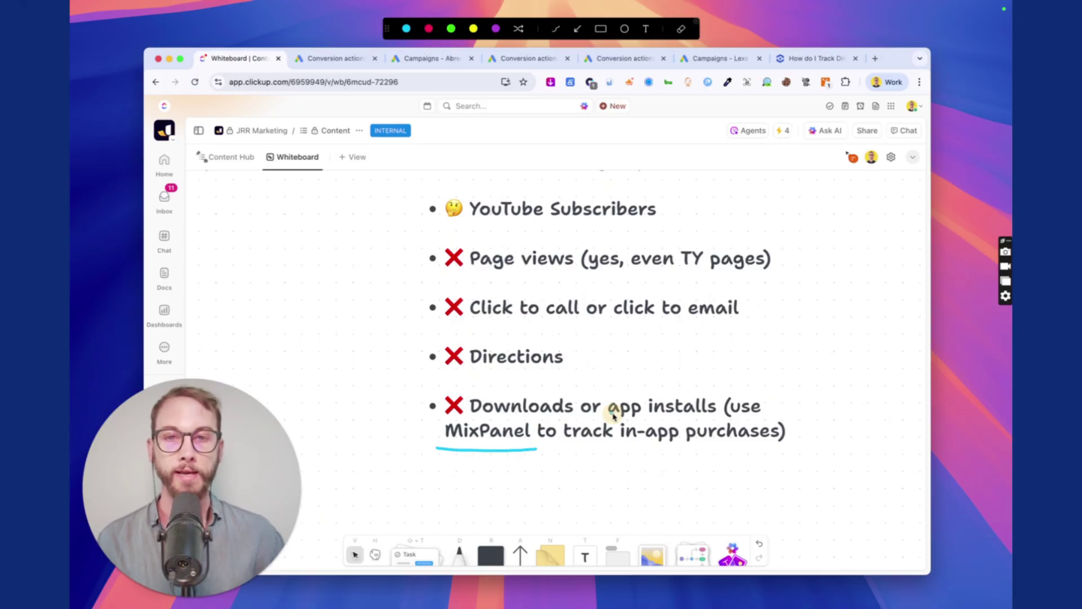
drag(609, 417, 704, 411)
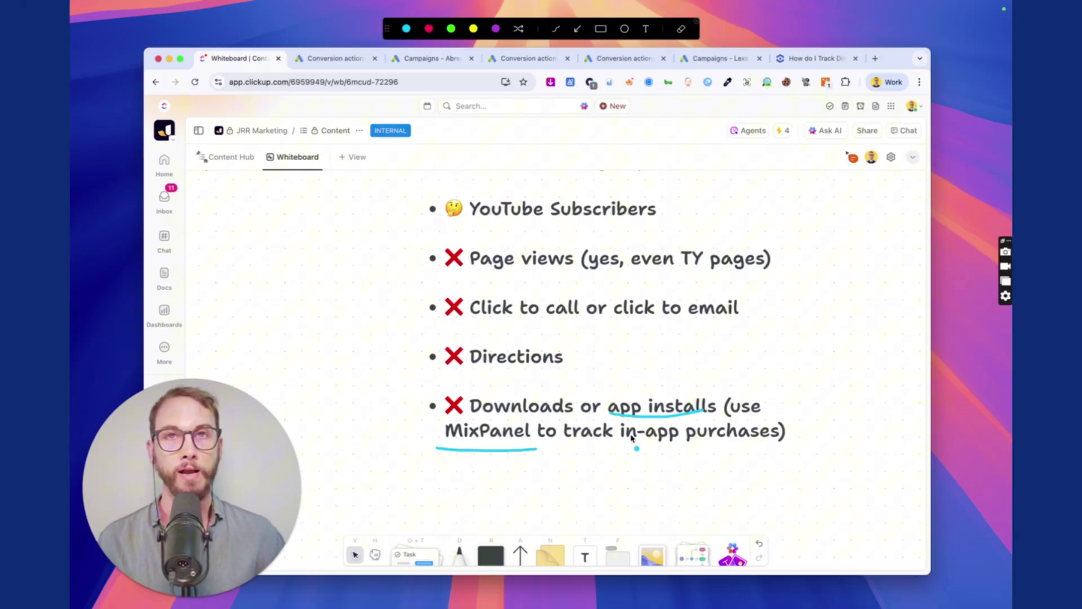
key(Escape)
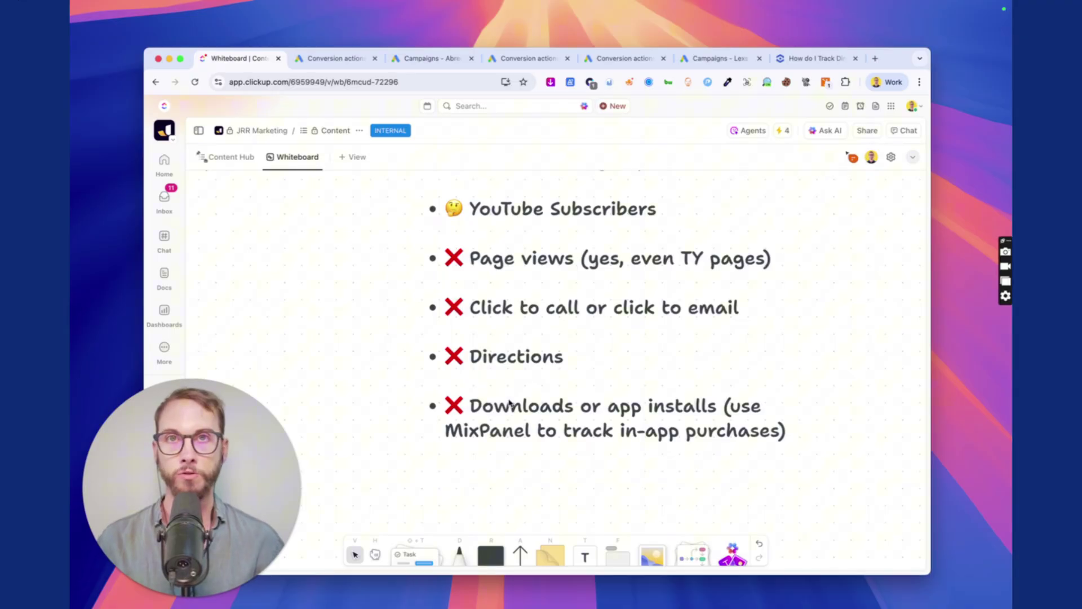
key(super+shift+a)
mouse_move(589, 392)
mouse_down()
mouse_move(501, 435)
mouse_move(452, 404)
mouse_up()
key(Escape)
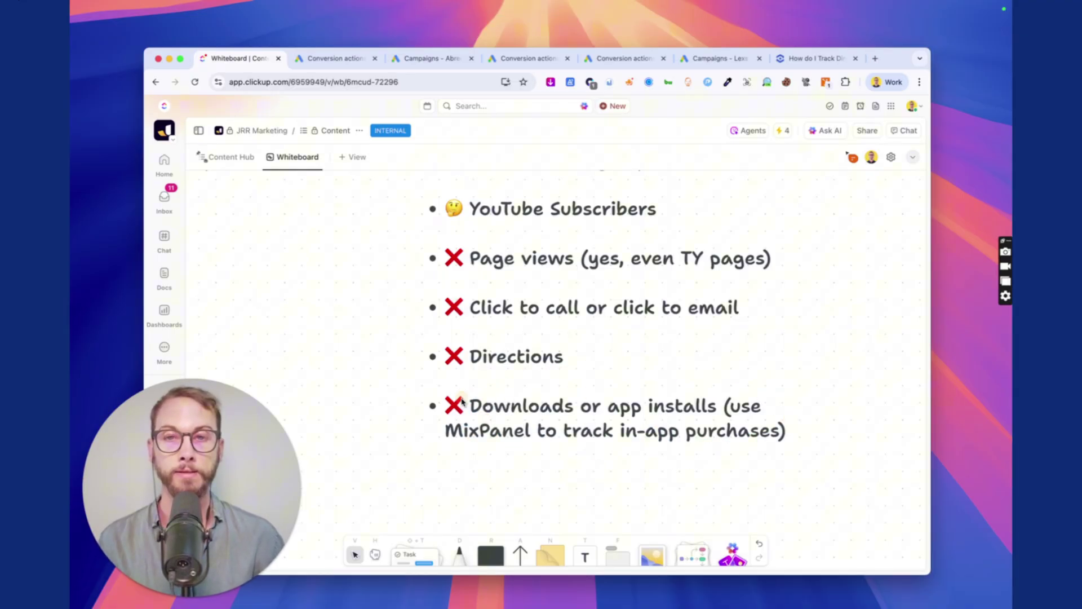
- Show the Ecommerce and Service Business lists side by side on the whiteboard
scroll(367, 353, down, 5)
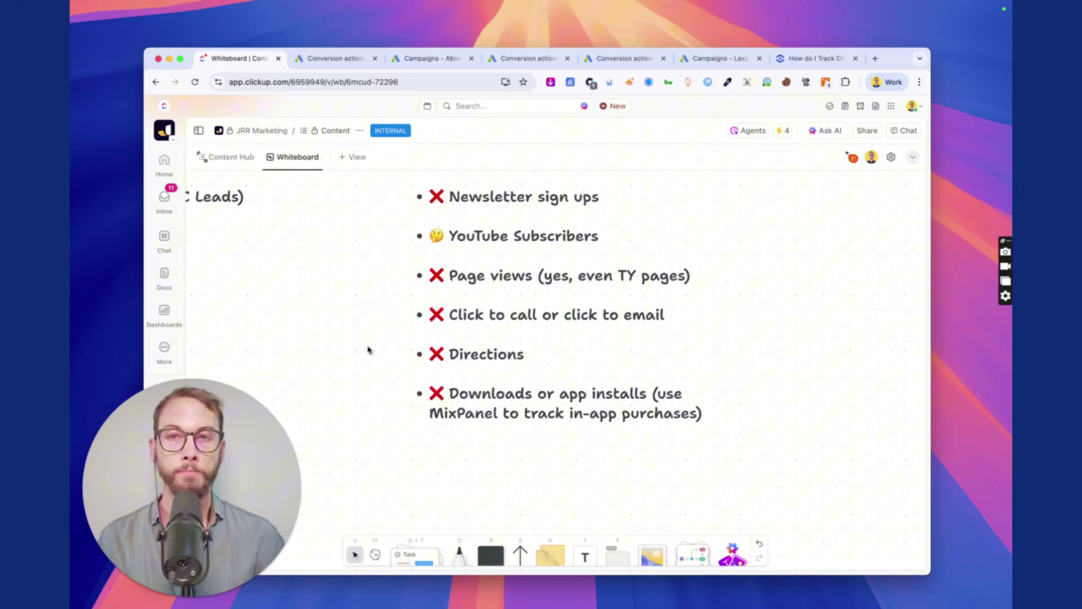
mouse_move(324, 310)
mouse_down()
mouse_move(592, 368)
mouse_move(821, 357)
mouse_up()
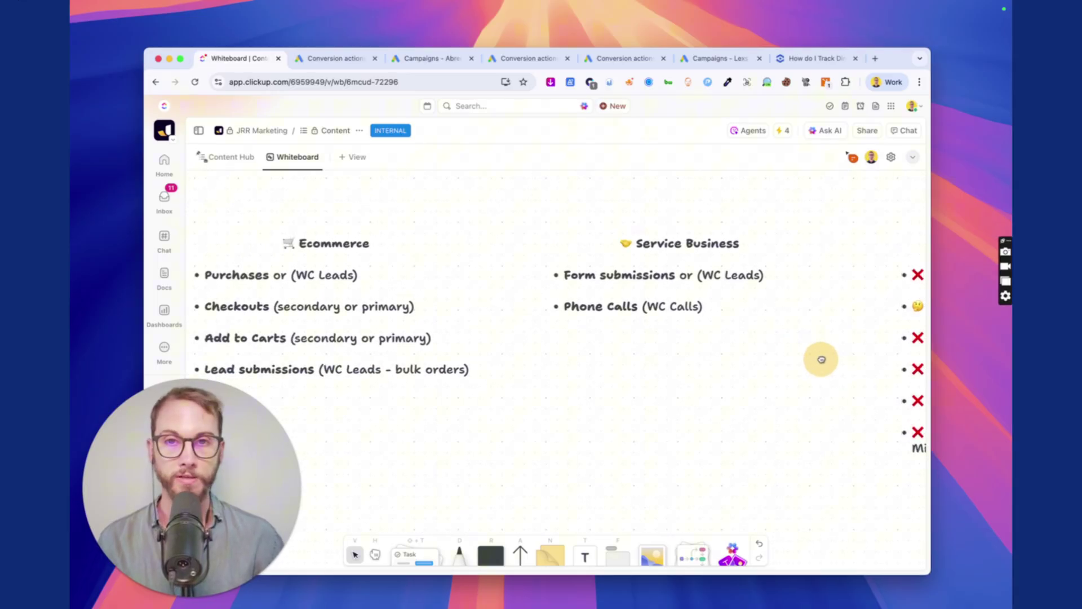
mouse_move(753, 249)
mouse_down()
mouse_move(228, 314)
mouse_move(826, 316)
mouse_move(394, 295)
mouse_up()
key(Escape)
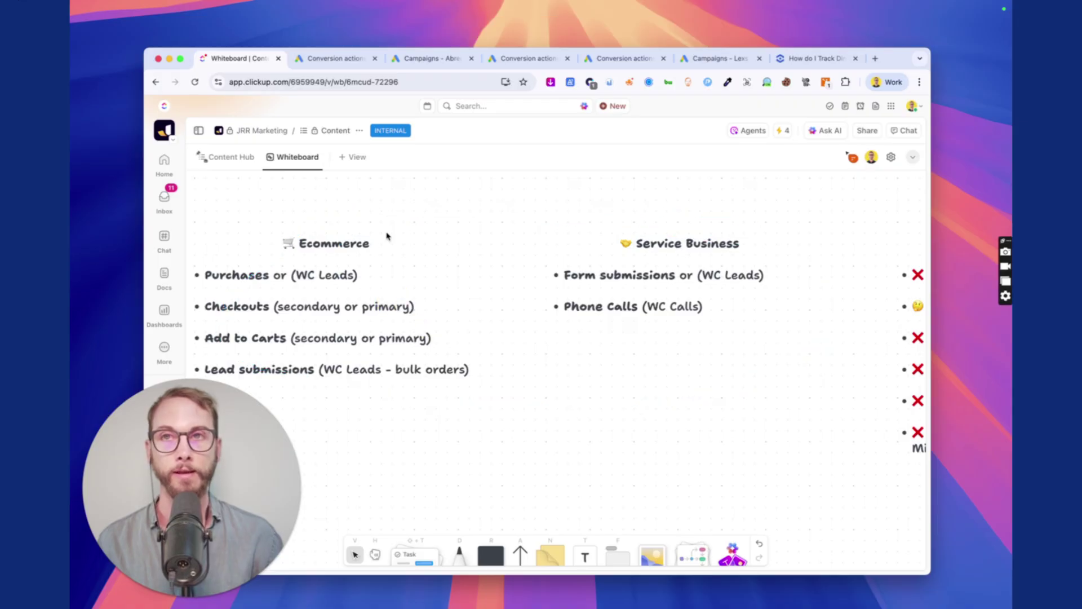
- Switch to the Google Ads conversions summary, underline the two Purchase conversion actions, and point an arrow at "Google Shopping App Purchase"
click(342, 61)
scroll(652, 337, down, 3)
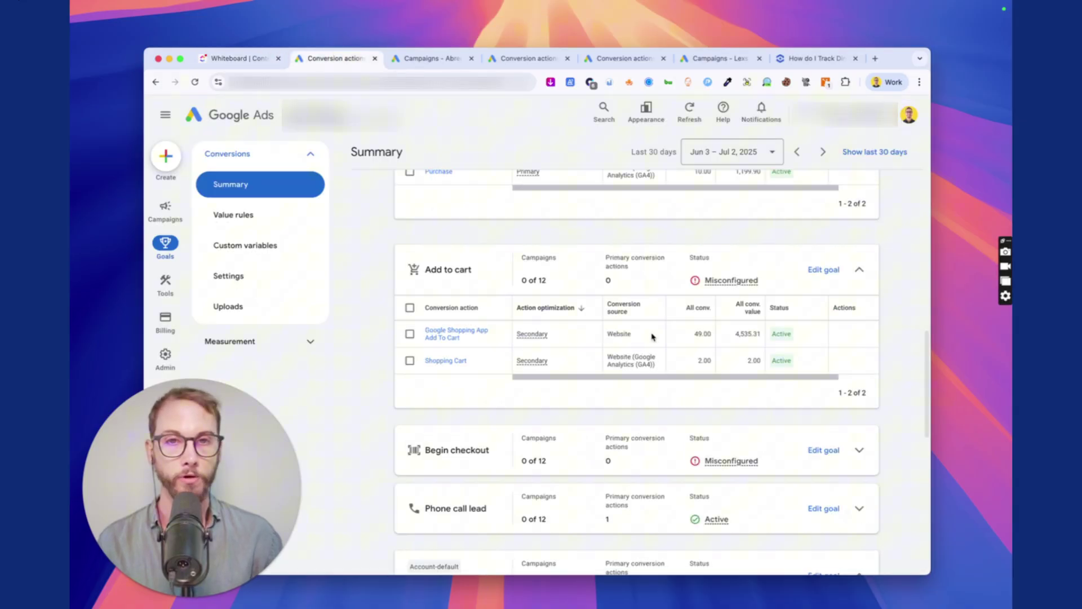
scroll(652, 336, up, 2)
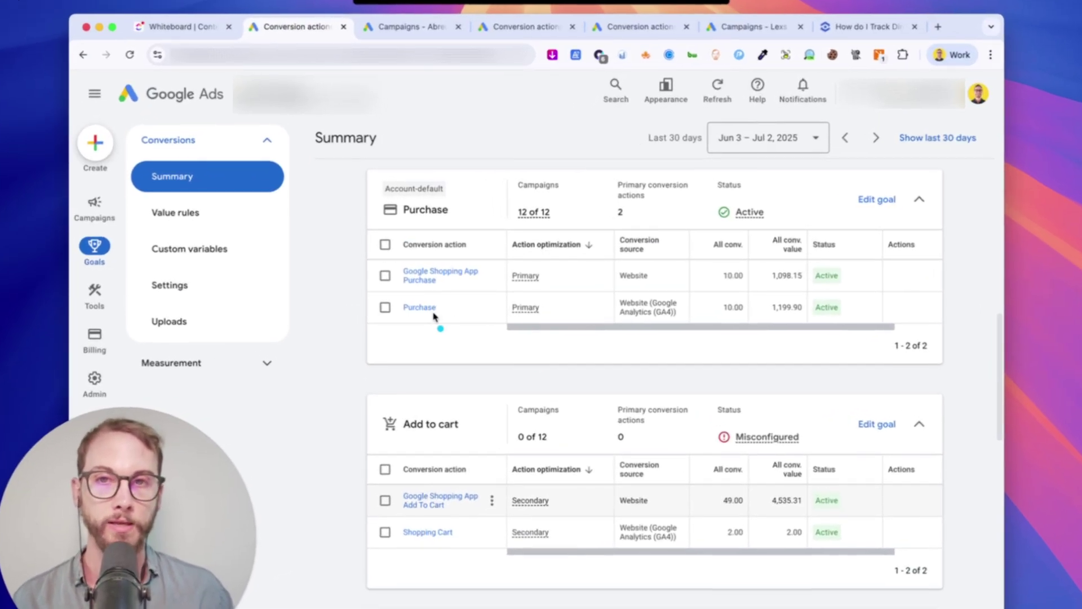
drag(426, 280, 526, 281)
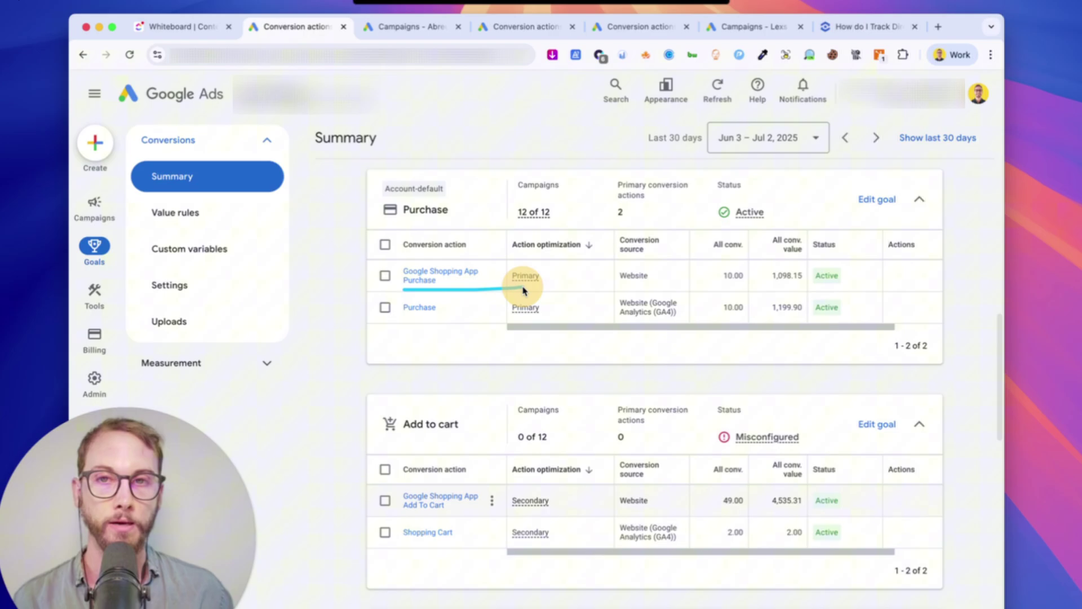
click(438, 294)
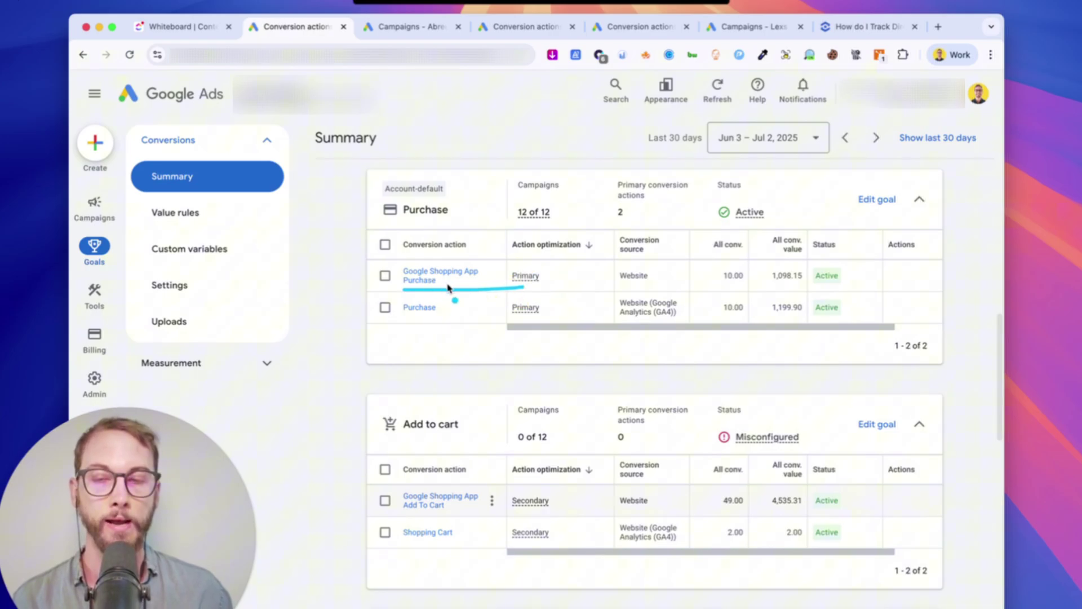
drag(406, 319, 854, 303)
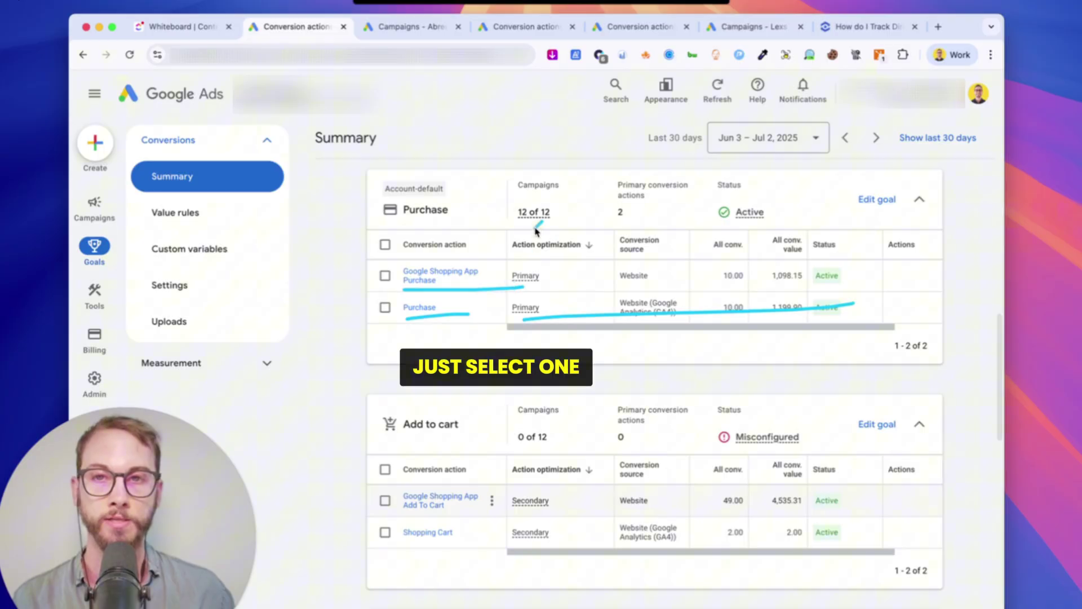
drag(536, 228, 502, 257)
mouse_move(502, 243)
mouse_down()
mouse_move(493, 264)
mouse_move(528, 259)
mouse_up()
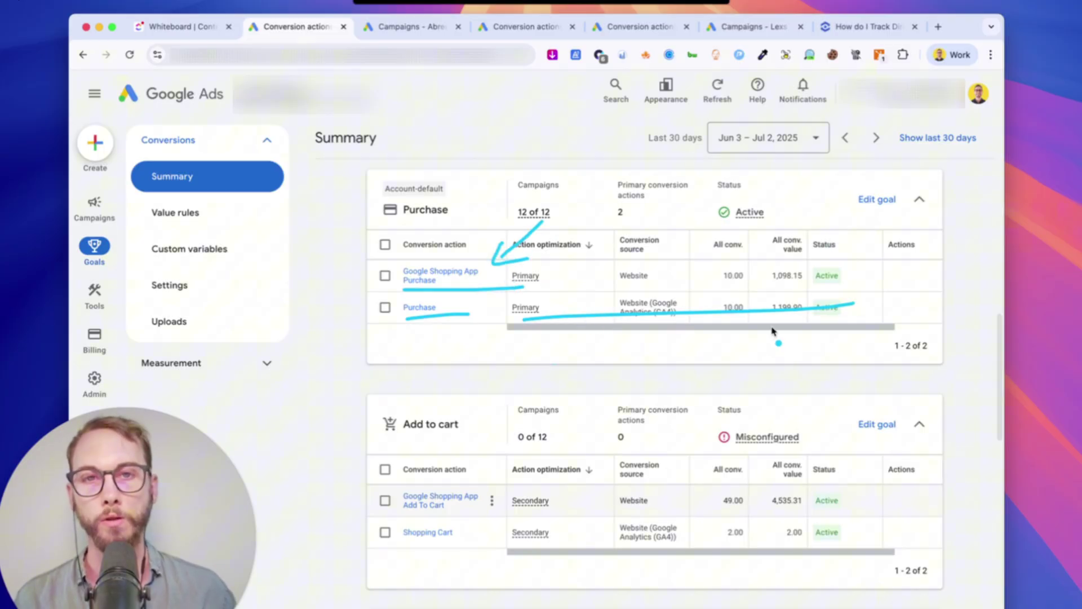
- Circle the two Purchase actions' conversion values and point arrows at their GA4 and Website conversion sources
mouse_move(745, 248)
mouse_down()
mouse_move(836, 278)
mouse_move(790, 314)
mouse_move(755, 242)
mouse_up()
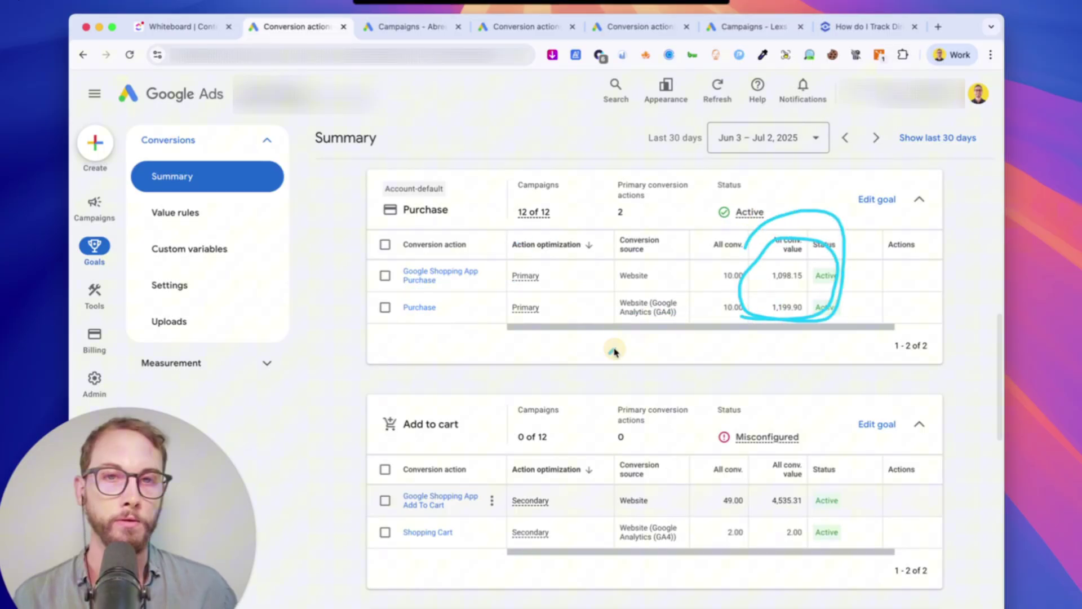
mouse_move(615, 351)
mouse_down()
mouse_move(659, 318)
mouse_move(659, 331)
mouse_up()
drag(684, 211, 660, 269)
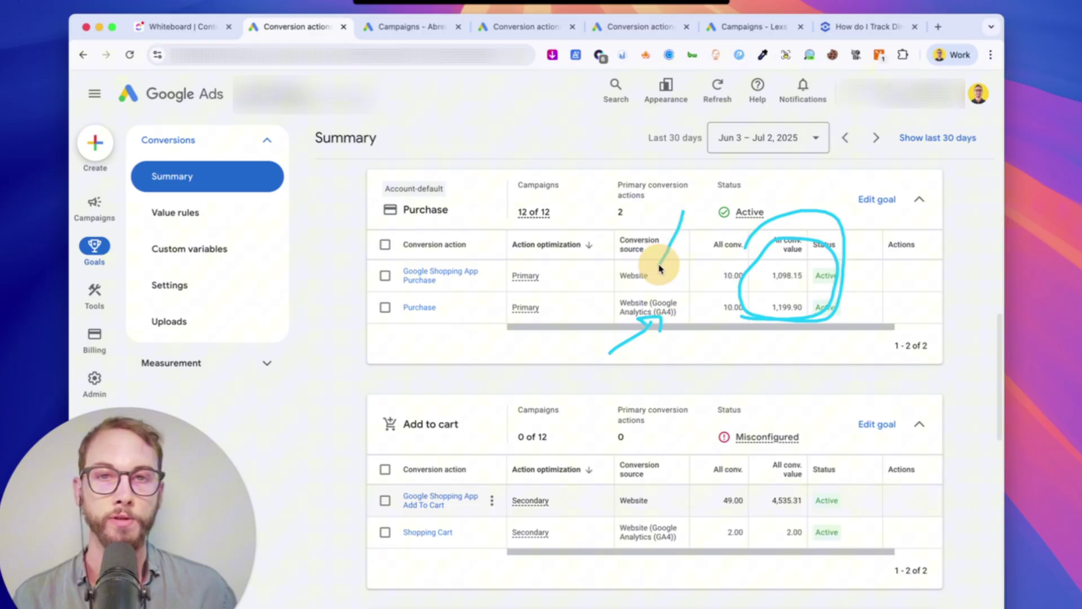
- Strike through the GA4 Purchase row and mark the Purchase goal's table in the conversions summary
drag(721, 306, 770, 286)
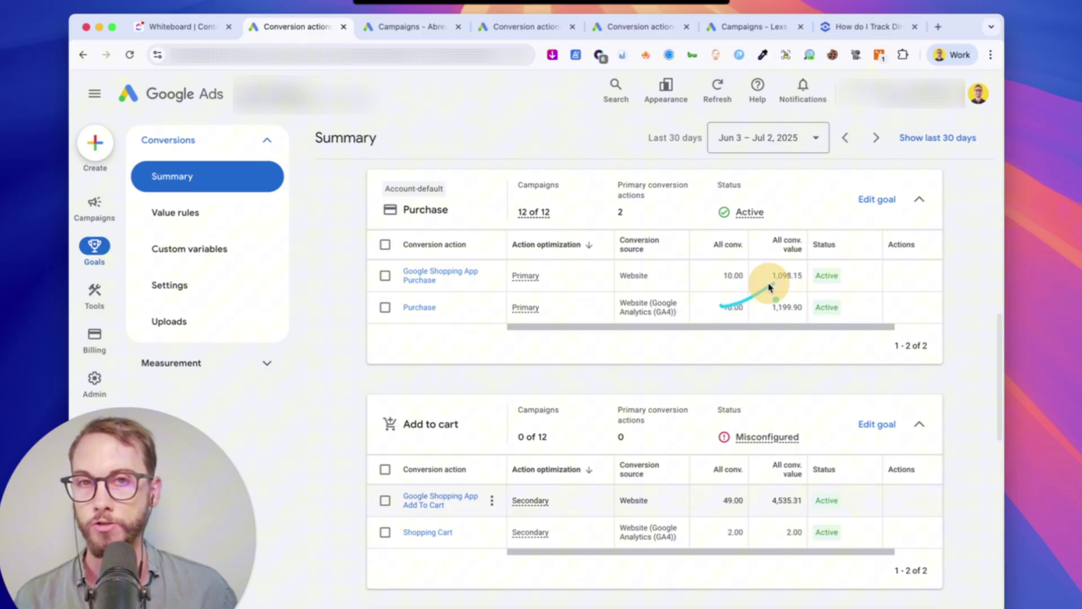
drag(375, 306, 937, 310)
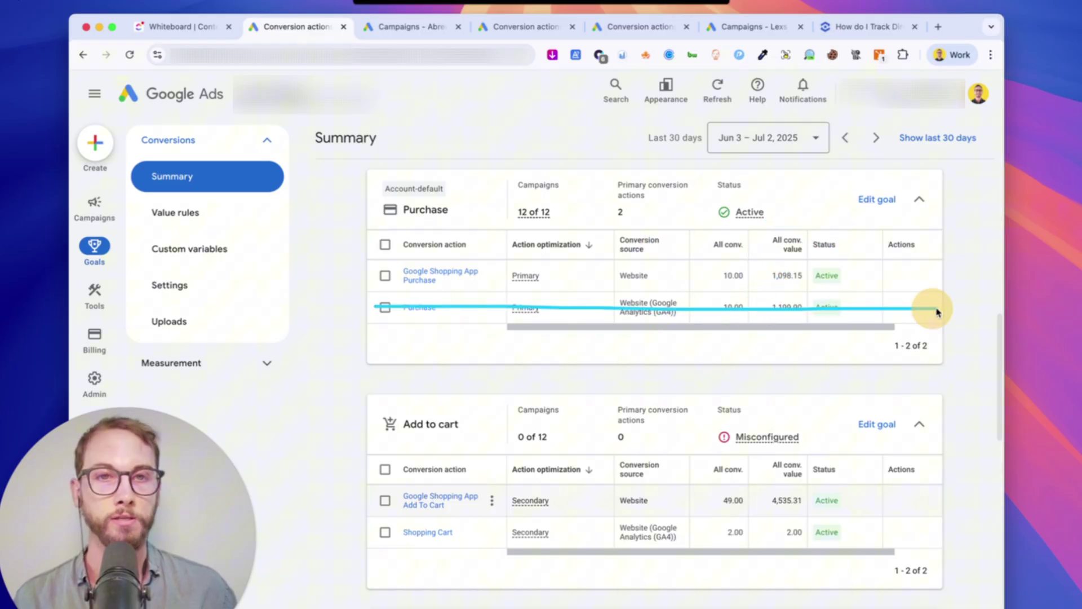
scroll(582, 330, down, 3)
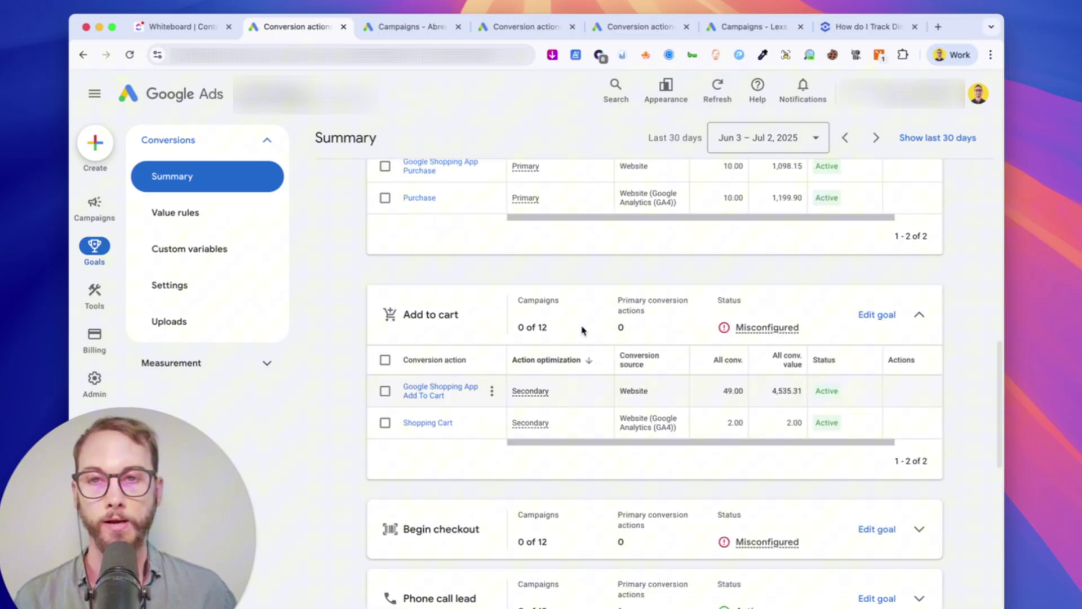
scroll(583, 331, up, 3)
drag(423, 259, 736, 257)
- Underline and circle both Add to cart conversion actions and circle their Secondary optimization settings
scroll(599, 325, down, 4)
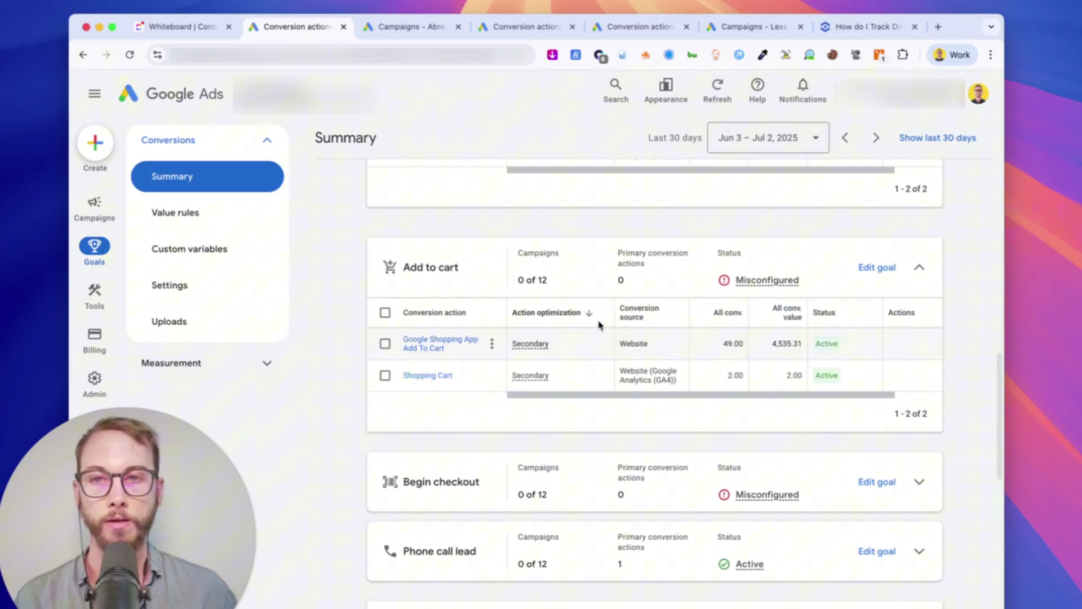
drag(394, 339, 438, 341)
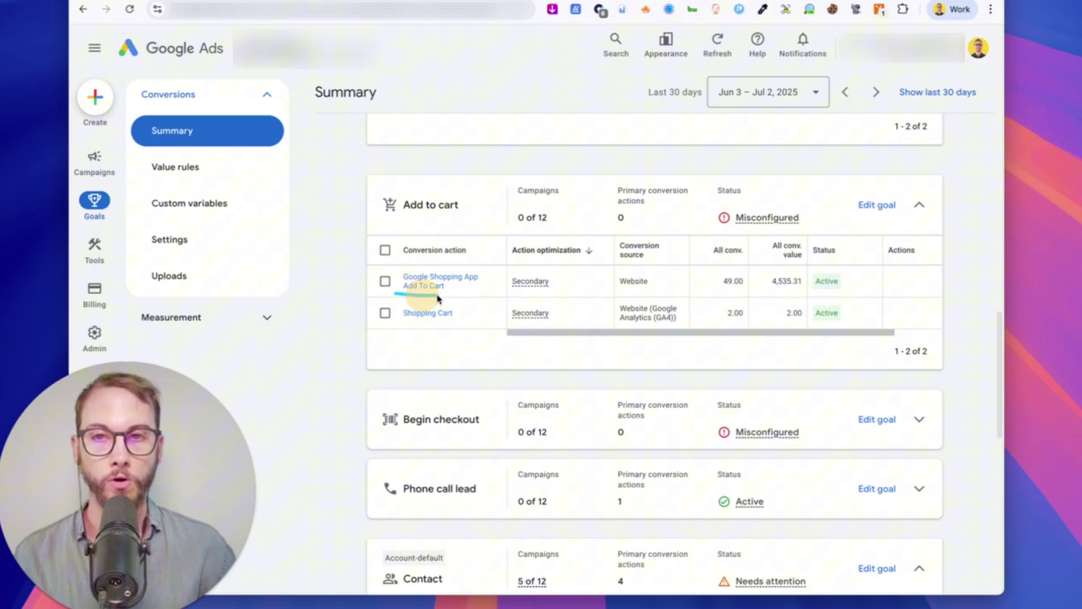
mouse_move(438, 298)
mouse_down()
mouse_move(389, 284)
mouse_move(474, 289)
mouse_move(446, 309)
mouse_move(411, 310)
mouse_move(462, 313)
mouse_up()
mouse_move(598, 269)
mouse_down()
mouse_move(558, 265)
mouse_move(564, 283)
mouse_up()
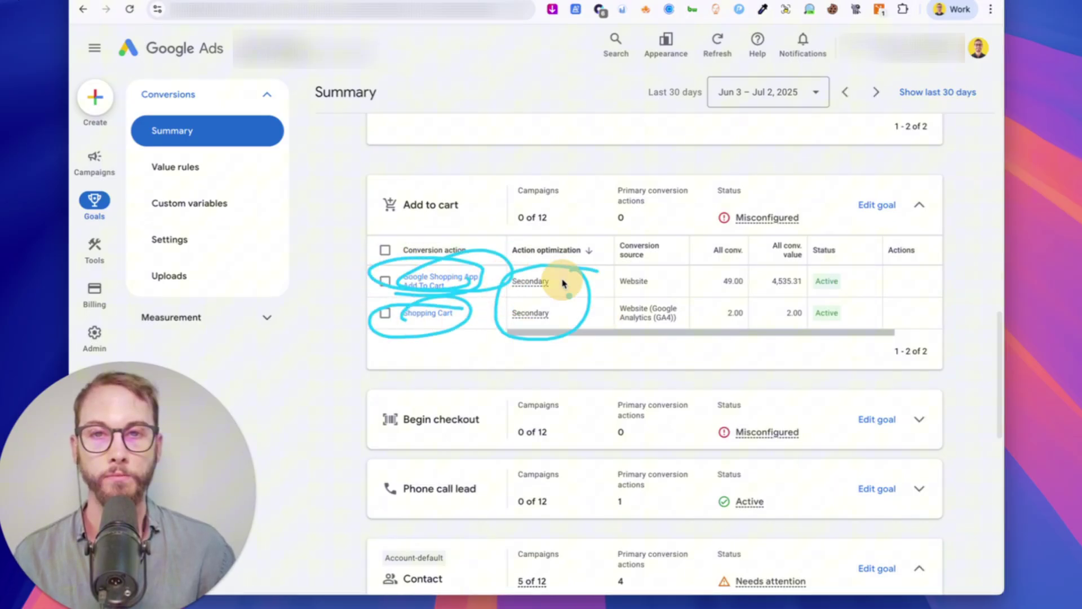
key(Escape)
mouse_move(399, 319)
mouse_down()
mouse_move(969, 310)
mouse_move(451, 326)
mouse_move(675, 314)
mouse_move(712, 326)
mouse_up()
- Circle the lock icons of the two Smart campaign actions in the Contact goal and point an arrow at them
scroll(587, 365, down, 6)
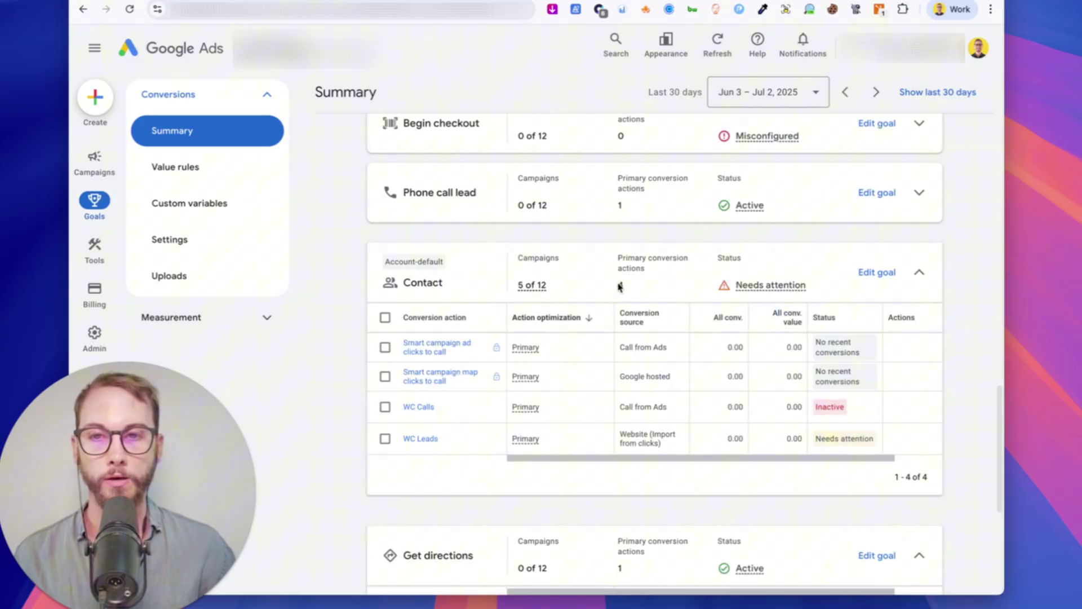
mouse_move(493, 367)
mouse_down()
mouse_move(512, 321)
mouse_move(483, 357)
mouse_move(503, 358)
mouse_up()
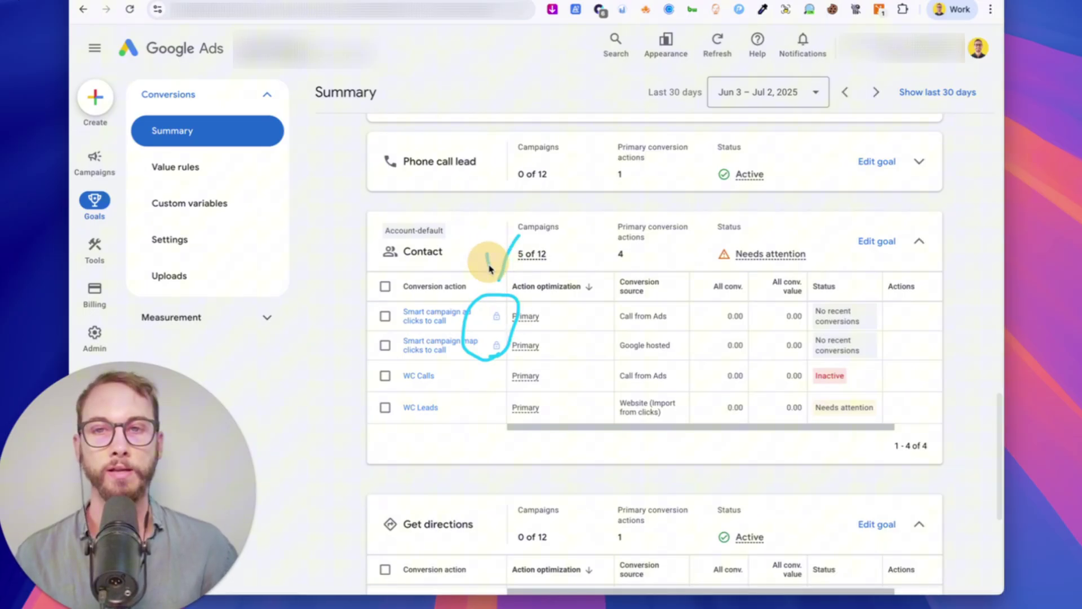
drag(488, 255, 519, 235)
- Switch to the account's Campaigns list, open the USA — Brand campaign's settings, and close them again
scroll(522, 290, down, 2)
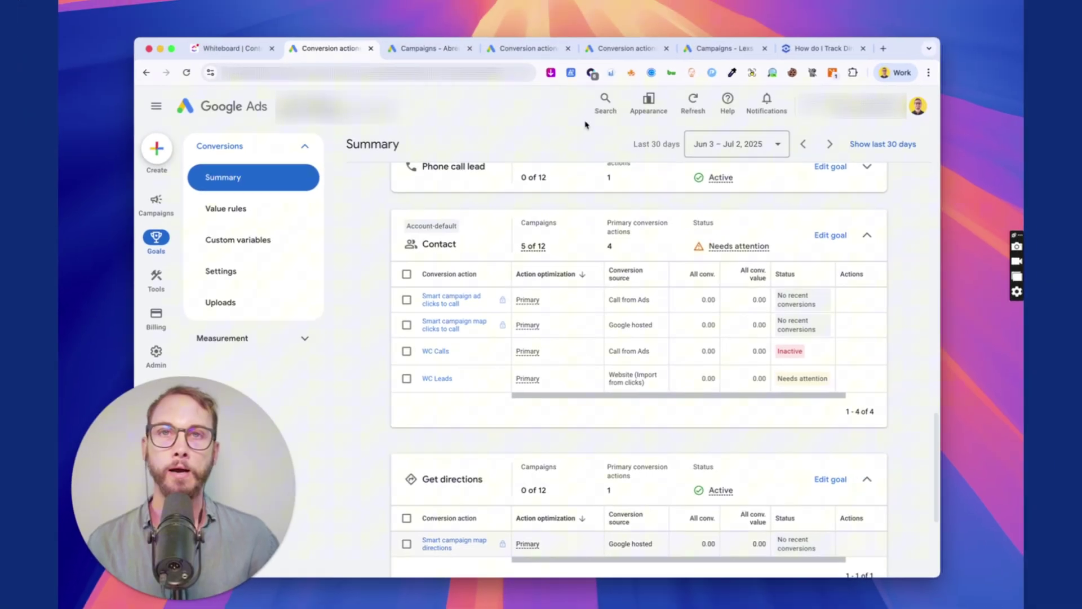
click(610, 60)
click(538, 59)
click(711, 59)
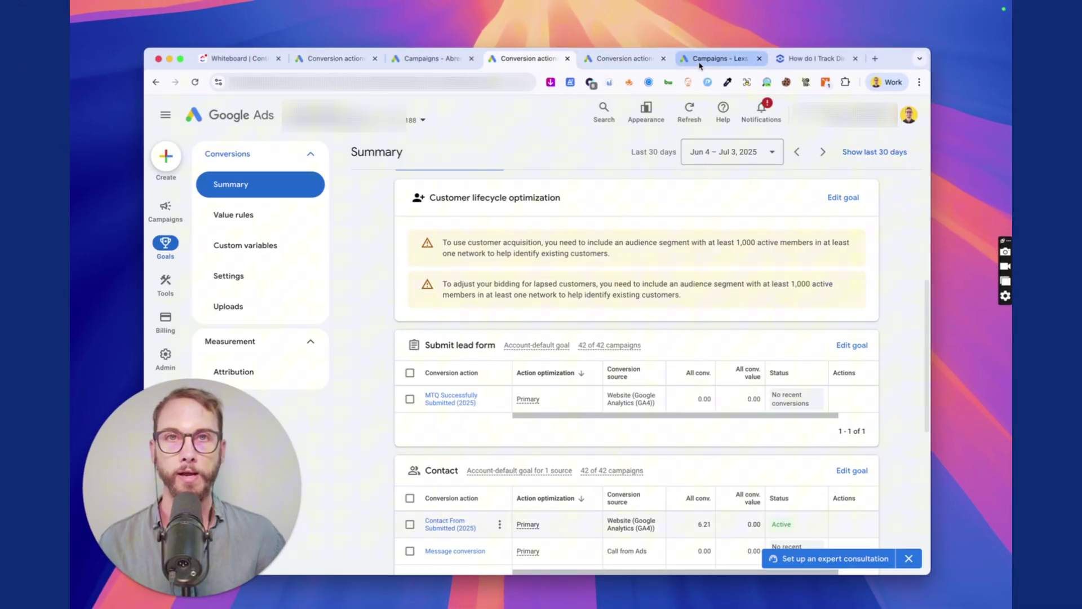
click(330, 59)
click(428, 59)
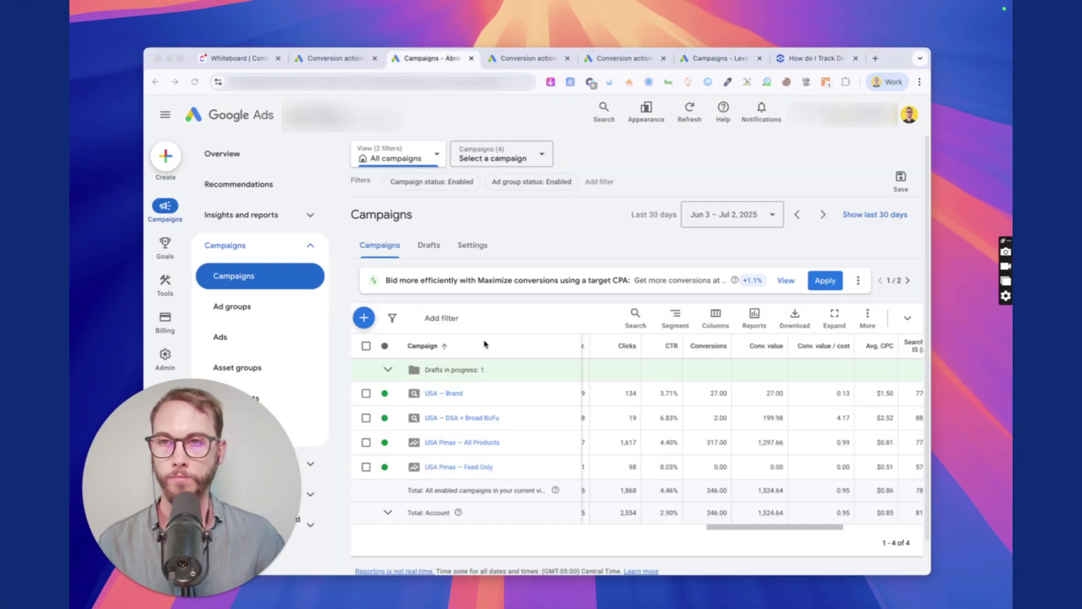
click(555, 394)
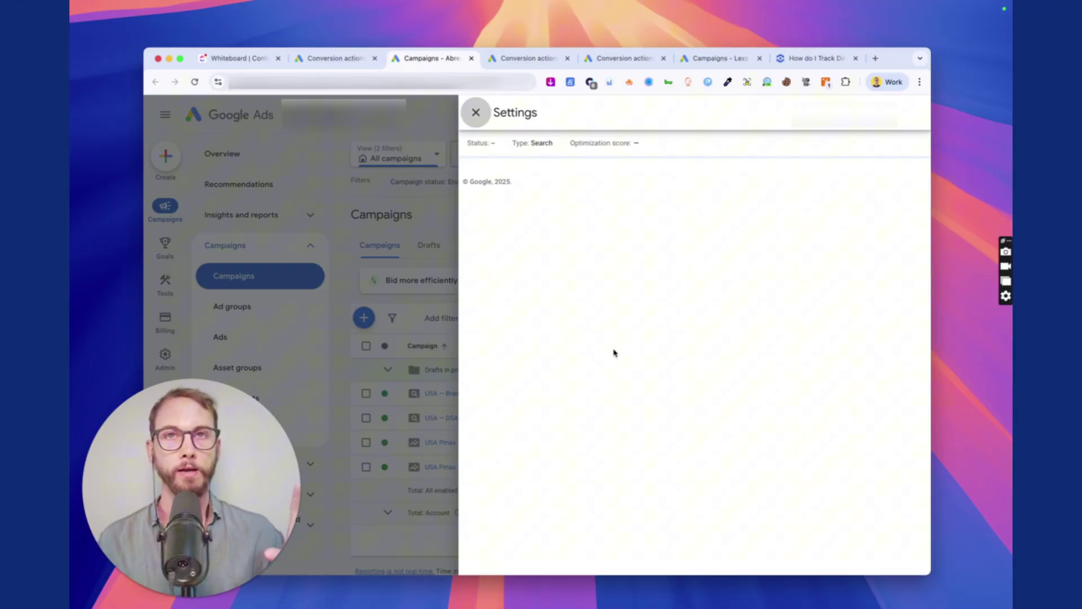
click(476, 112)
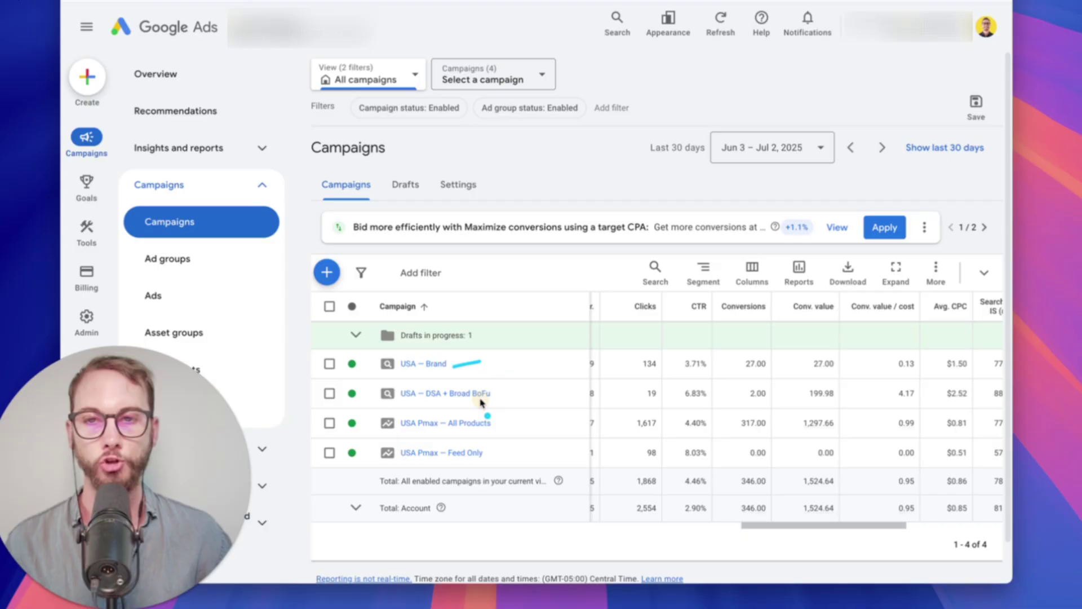
- Mark the USA — Brand, USA — DSA + Broad BoFu and USA Pmax — All Products campaigns, and clear the marks
drag(496, 395, 538, 394)
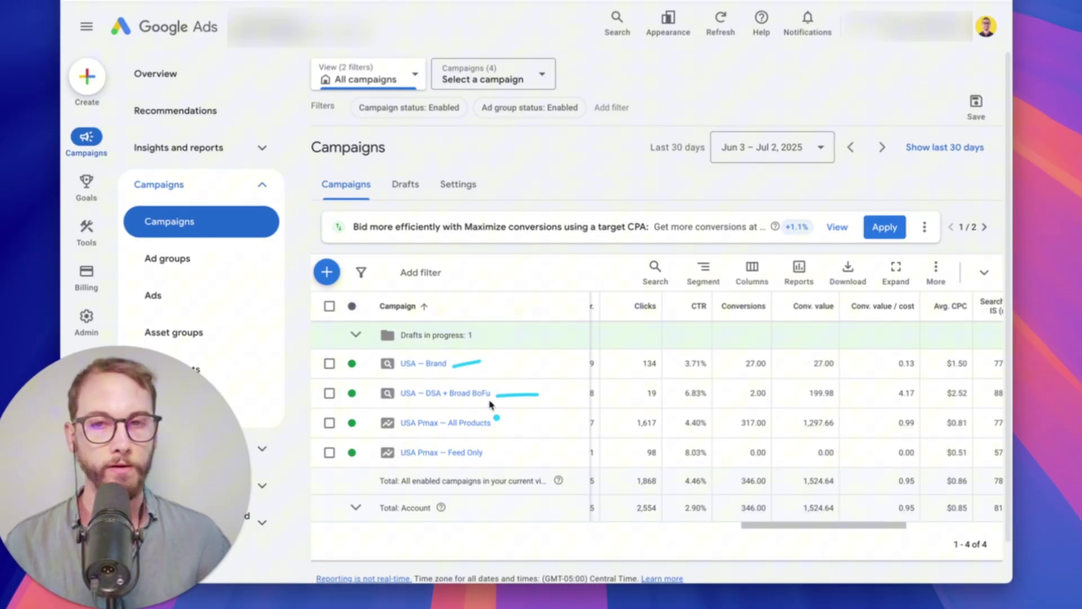
drag(500, 426, 583, 427)
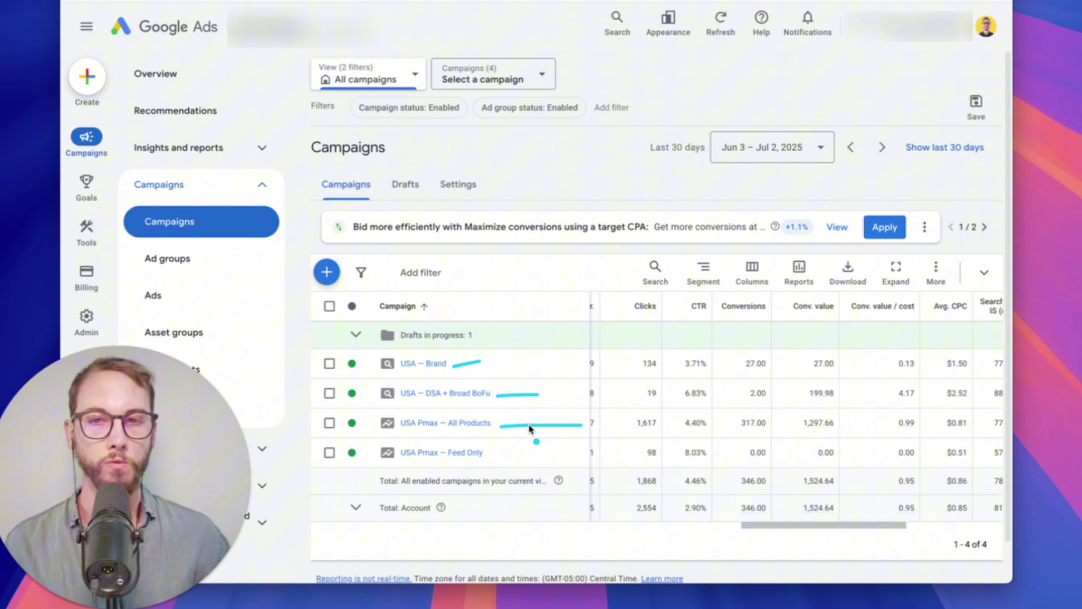
key(Escape)
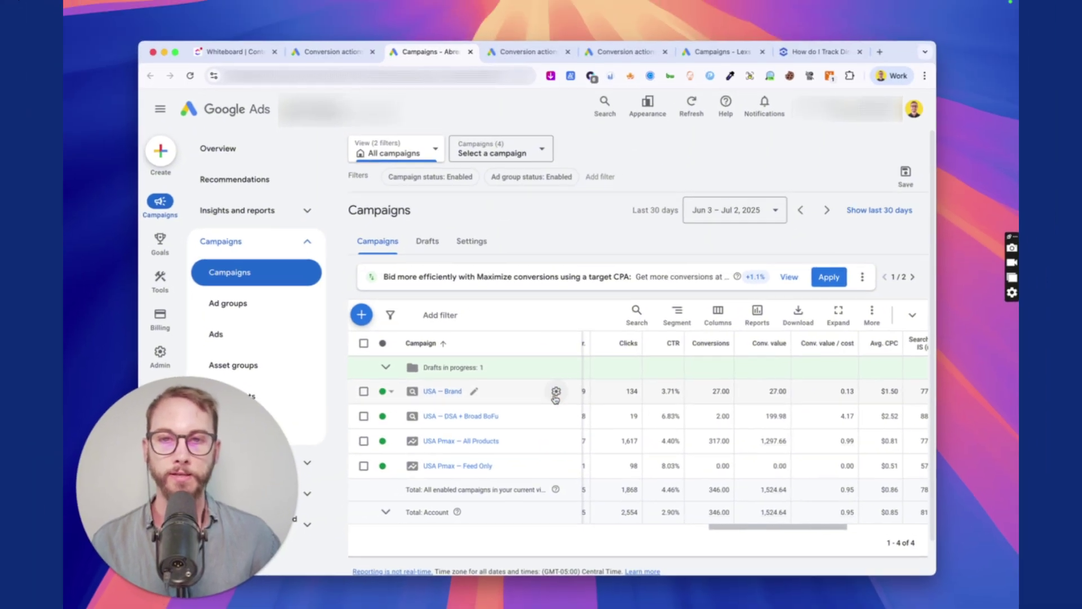
- Switch the USA — Brand campaign's conversion goals to Campaign-specific, open the goal chooser, and discard the changes
click(559, 365)
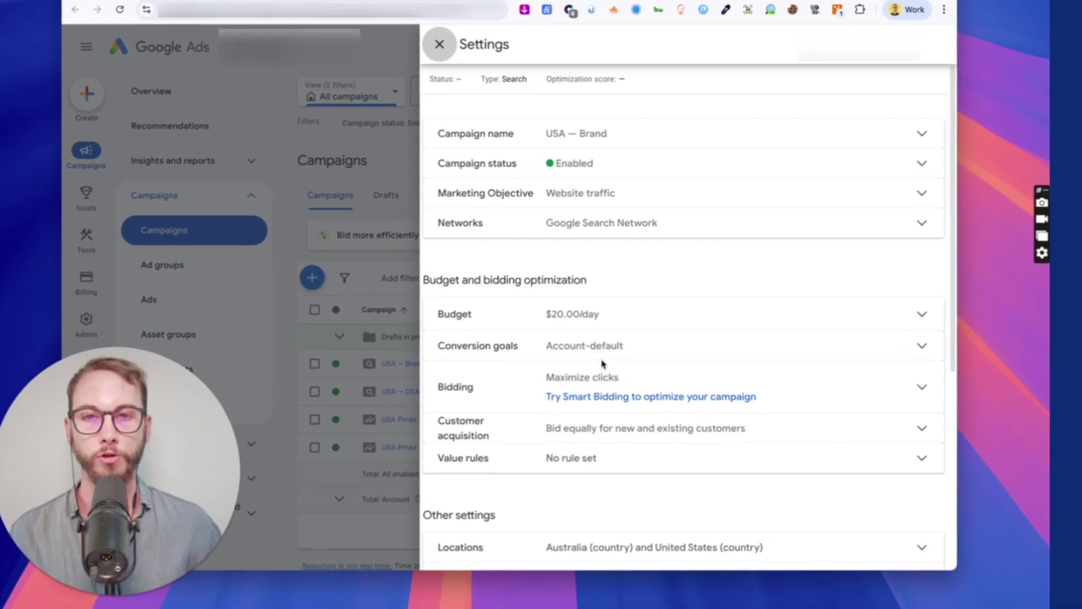
click(620, 359)
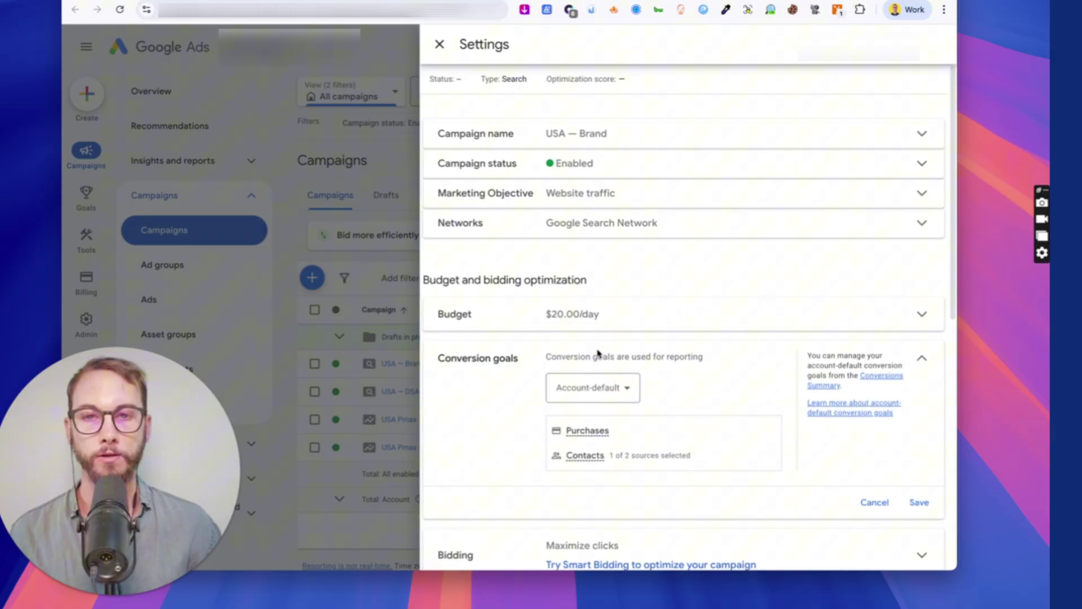
click(588, 391)
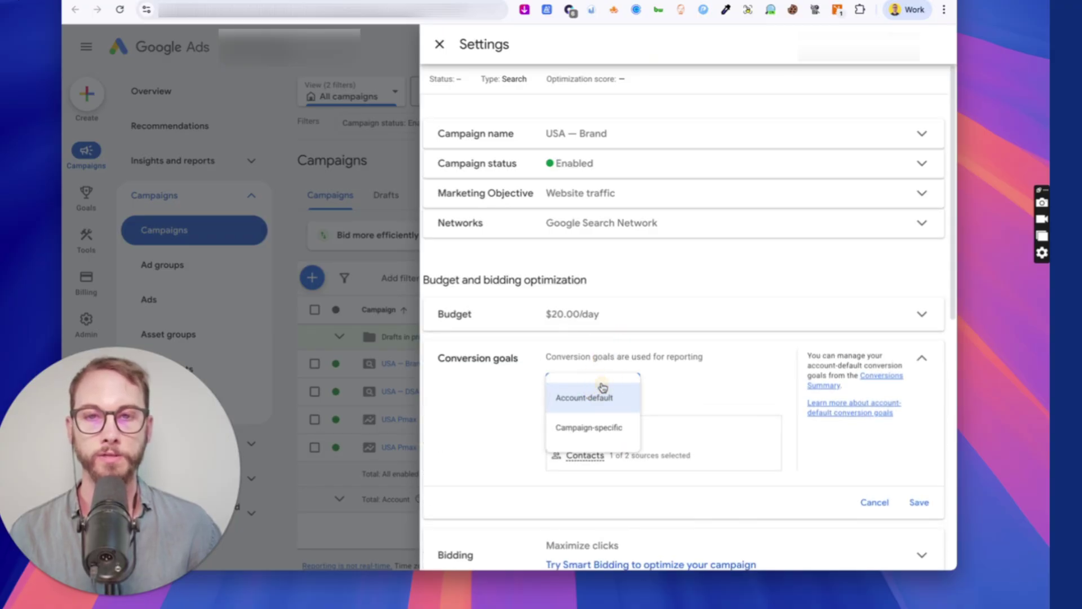
click(584, 434)
click(614, 427)
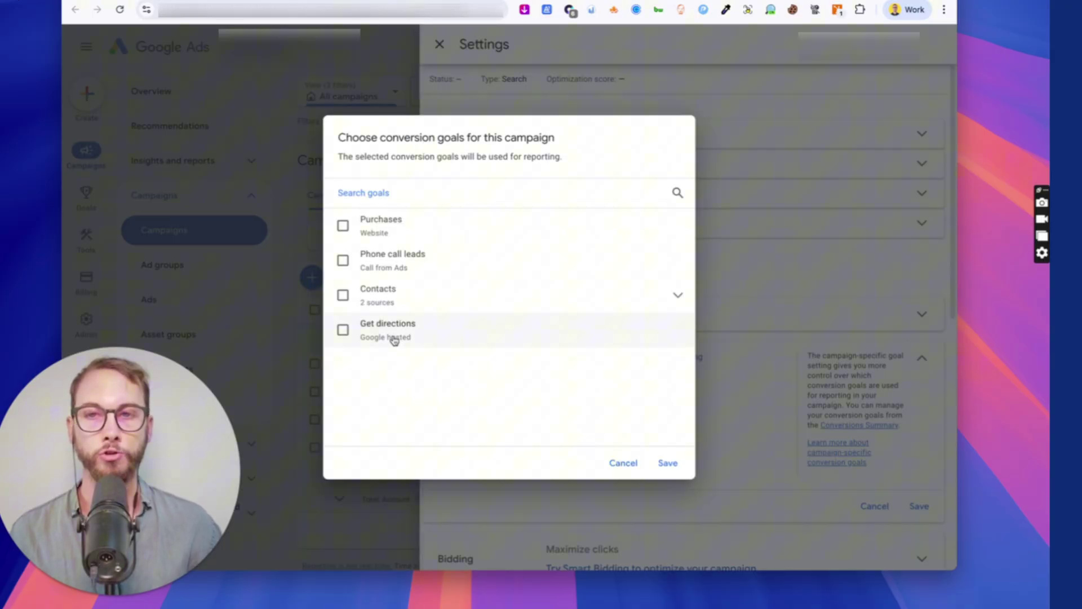
mouse_move(399, 365)
mouse_down()
mouse_move(446, 389)
mouse_move(429, 380)
mouse_up()
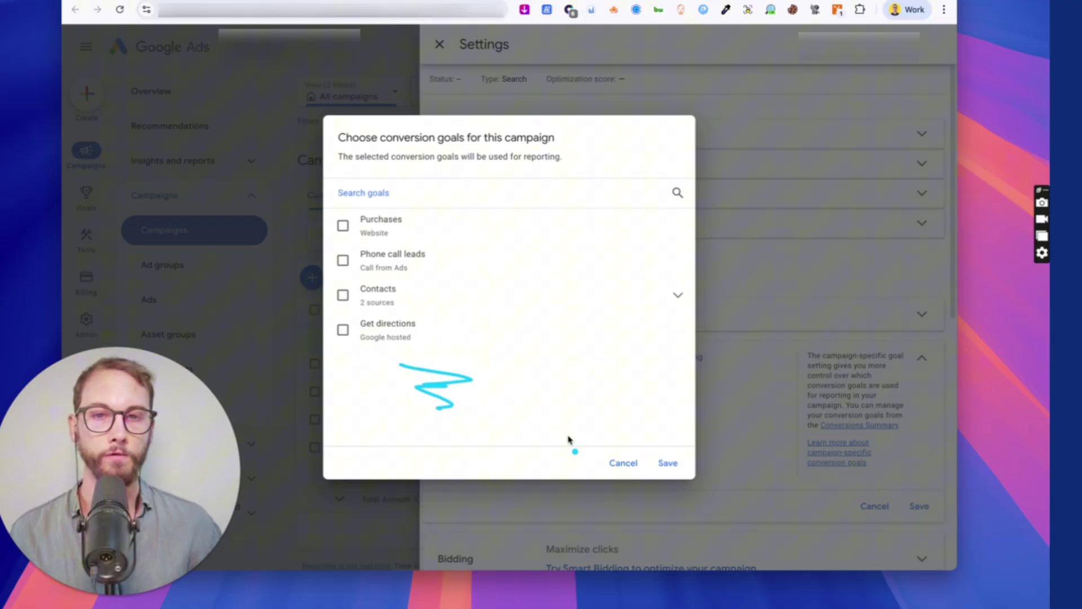
click(617, 465)
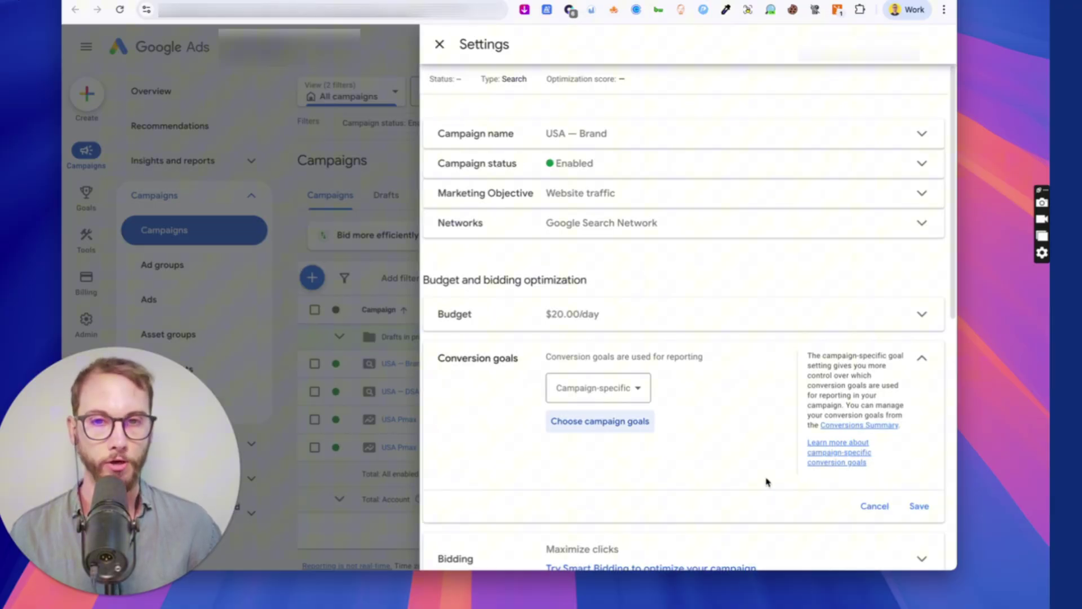
click(875, 506)
click(359, 404)
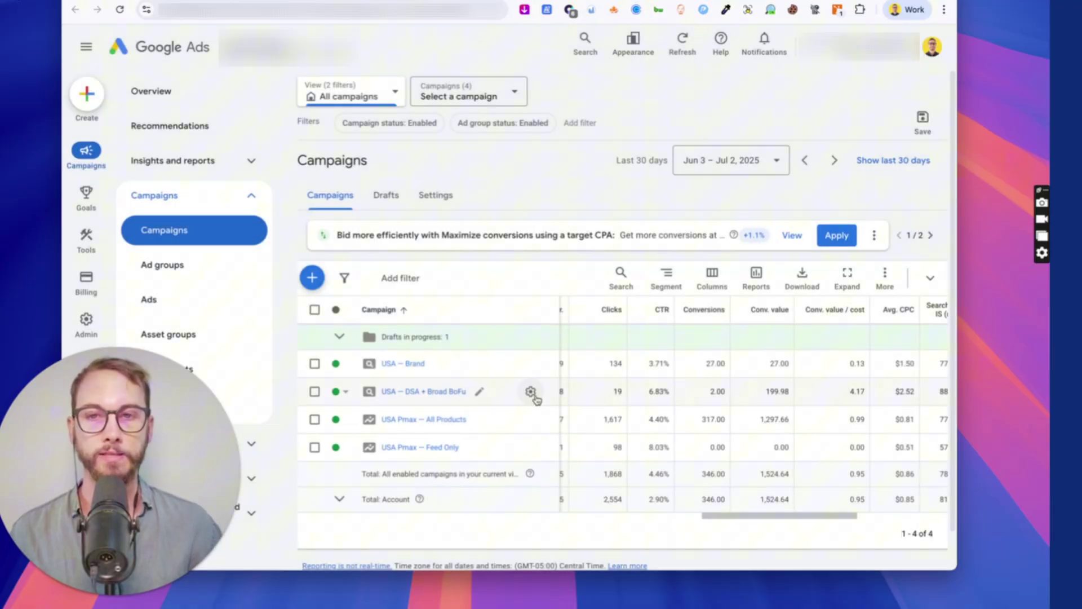
- Set the USA — DSA + Broad BoFu campaign's conversion goals to Campaign-specific and expand Contacts in the goal chooser
click(531, 392)
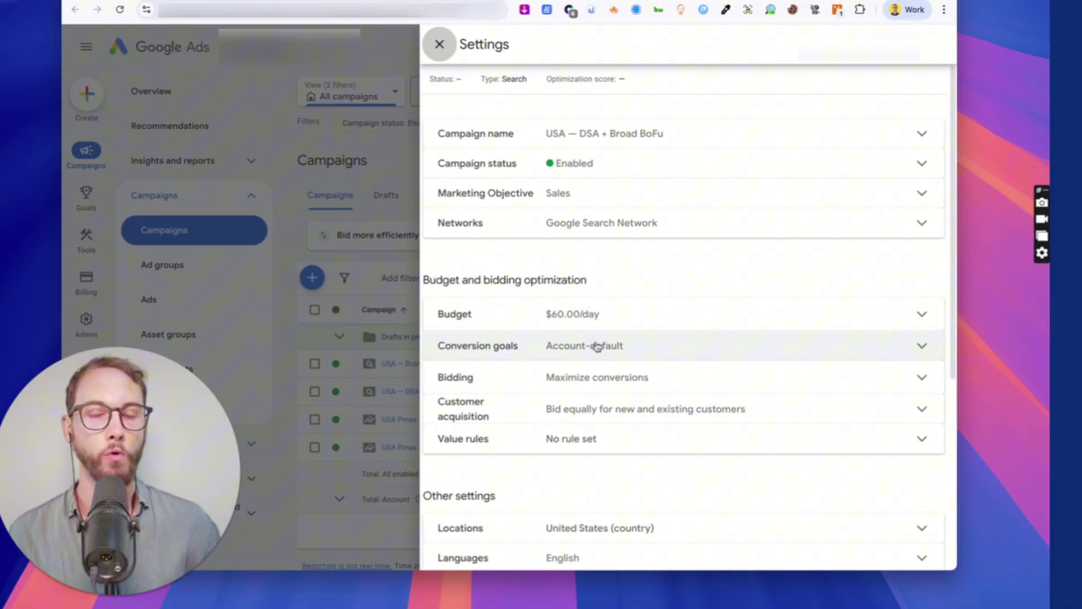
click(597, 346)
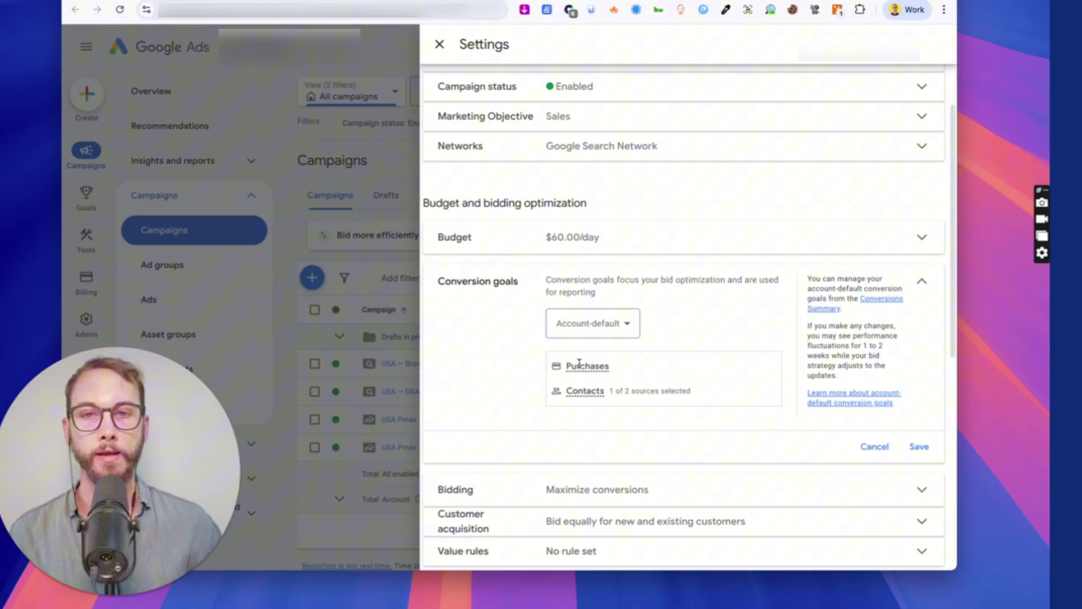
click(580, 328)
click(579, 359)
click(594, 361)
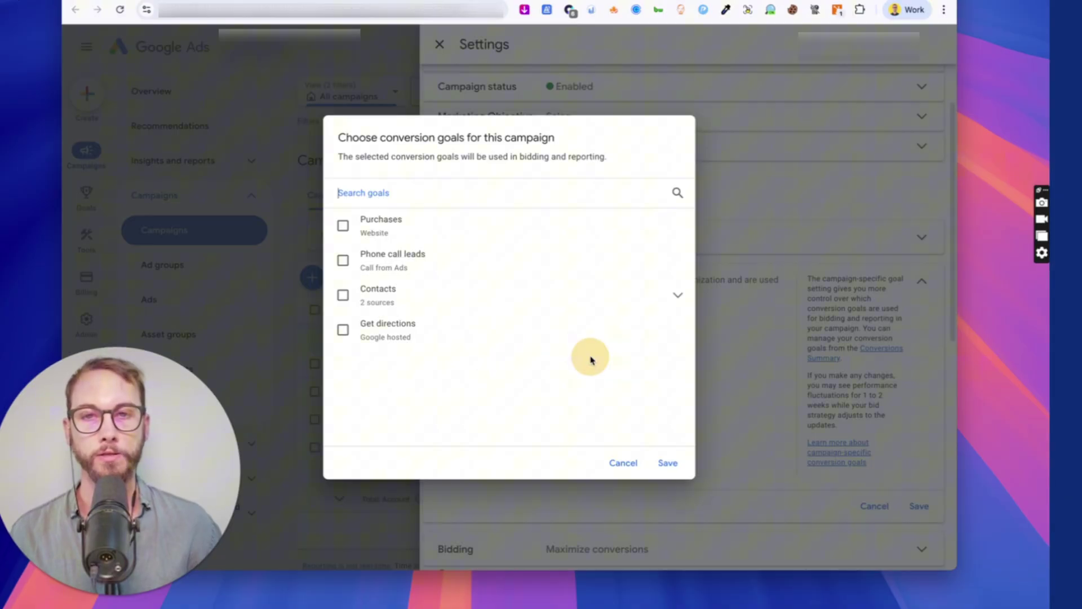
click(677, 297)
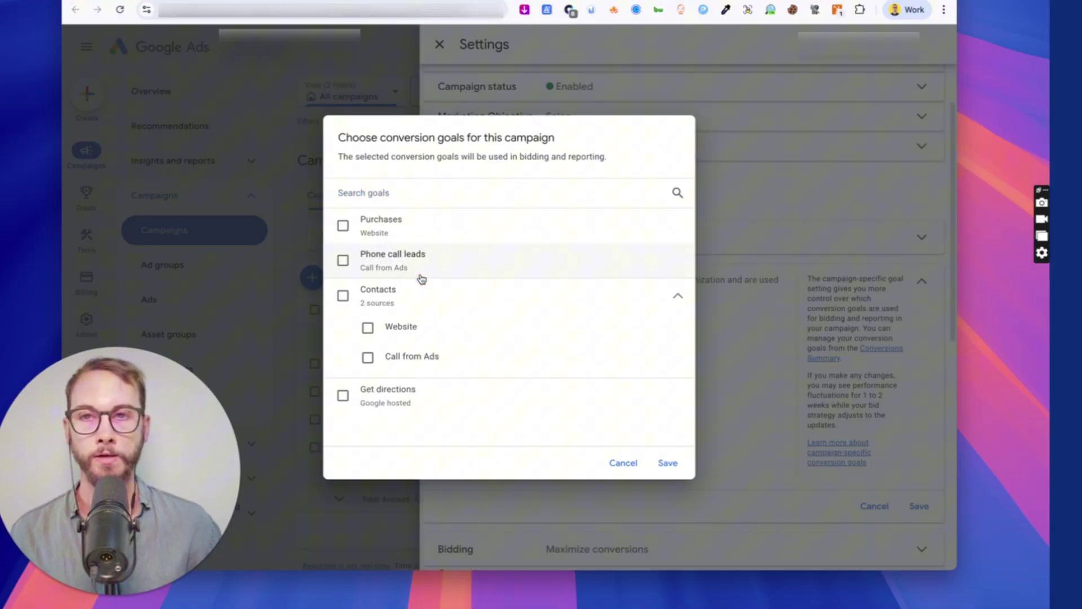
- Circle and underline Phone call leads in the goal chooser, clear the marks, and select that goal
mouse_move(380, 276)
mouse_down()
mouse_move(363, 244)
mouse_move(419, 273)
mouse_up()
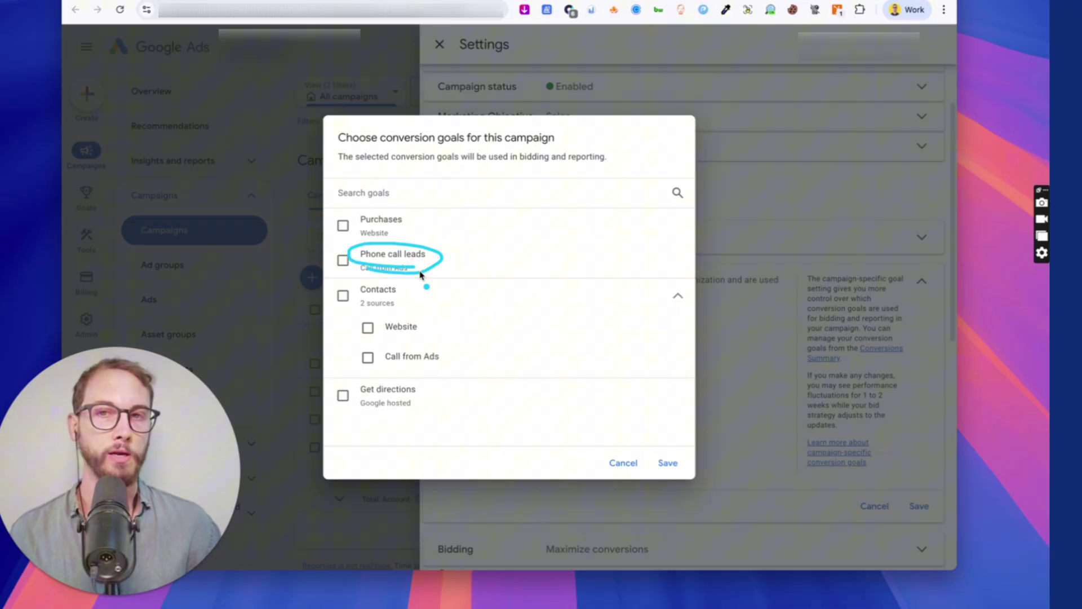
key(Escape)
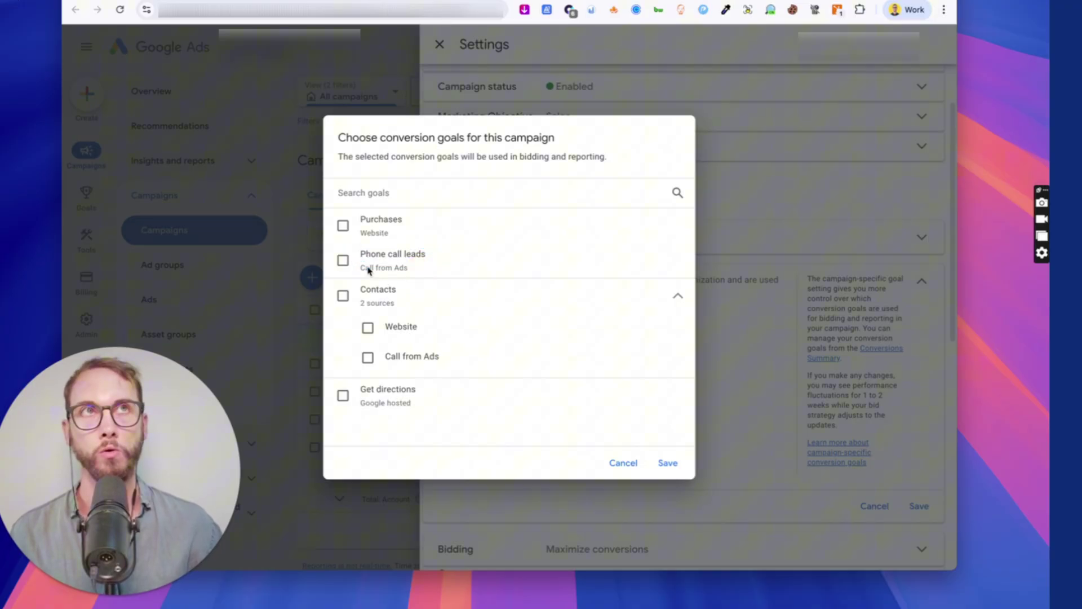
click(343, 260)
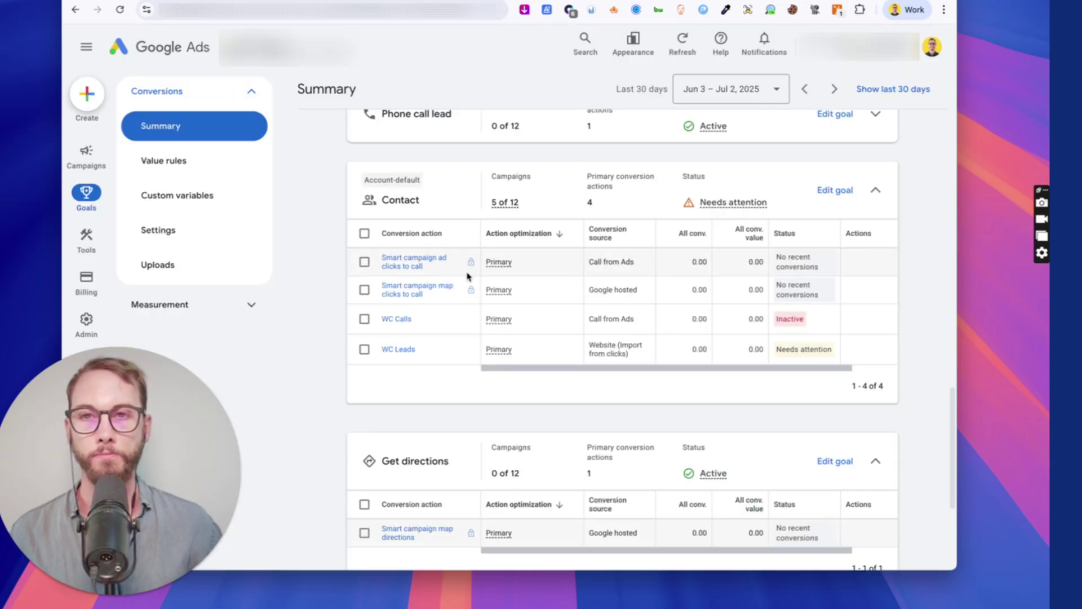
- Mark WC Calls and WC Leads in the conversions summary, and select the Website source for the campaign's Contacts goal
scroll(482, 287, up, 1)
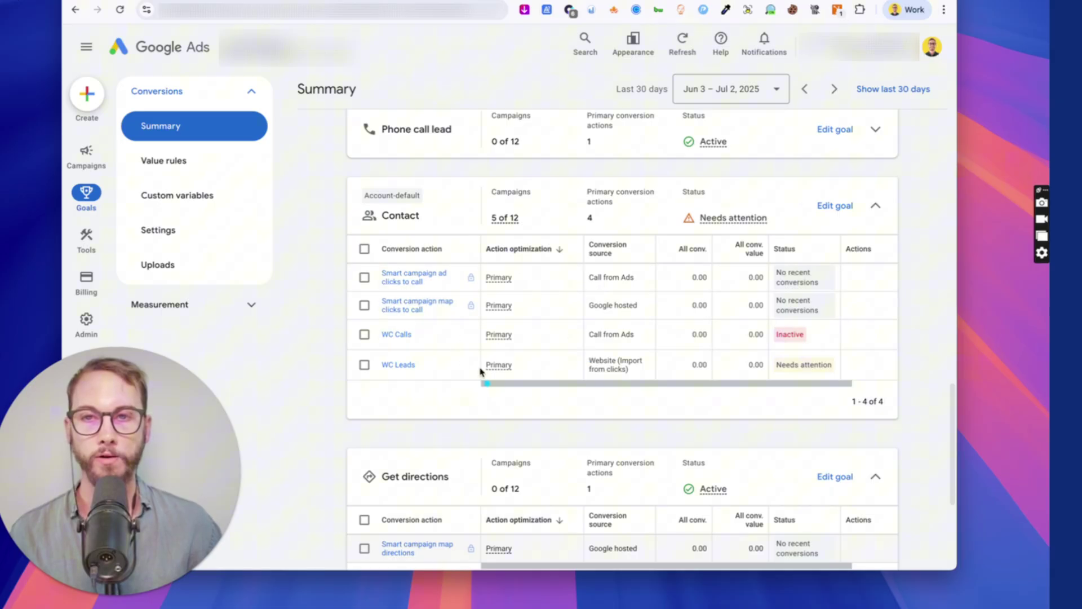
drag(587, 364, 618, 365)
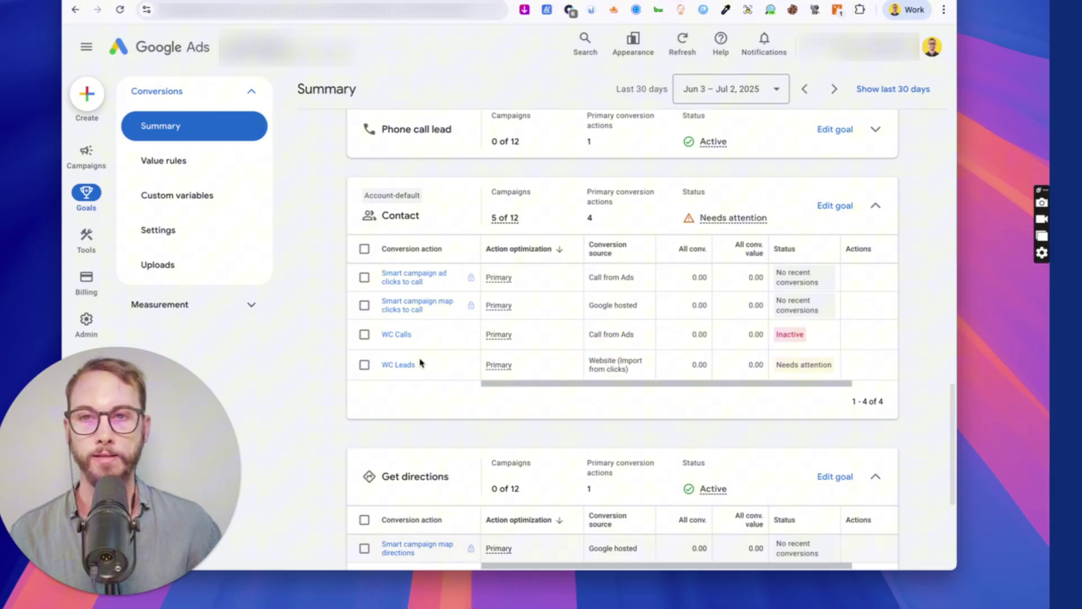
drag(413, 331, 440, 329)
drag(420, 389, 445, 376)
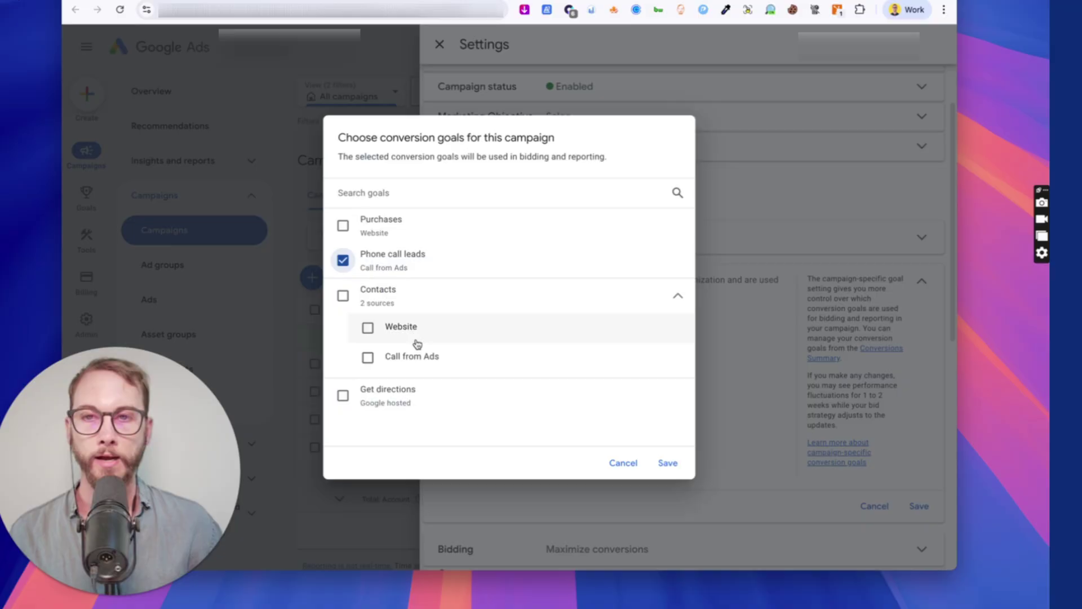
click(416, 337)
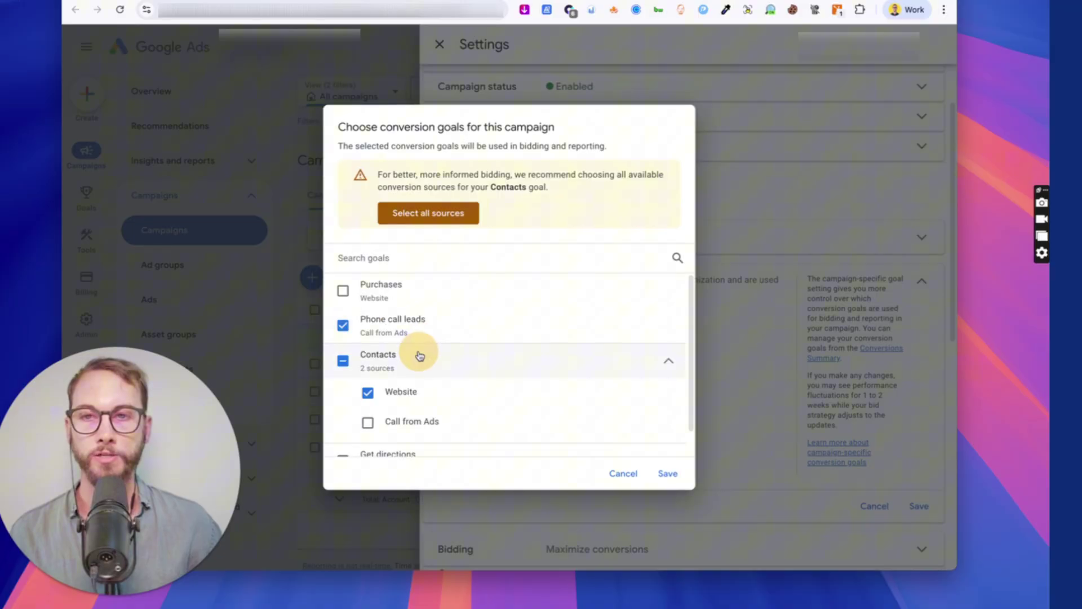
- Select all sources for the Contacts goal in the goal chooser, mark Phone call leads, discard the changes, and return to the campaigns table
click(417, 361)
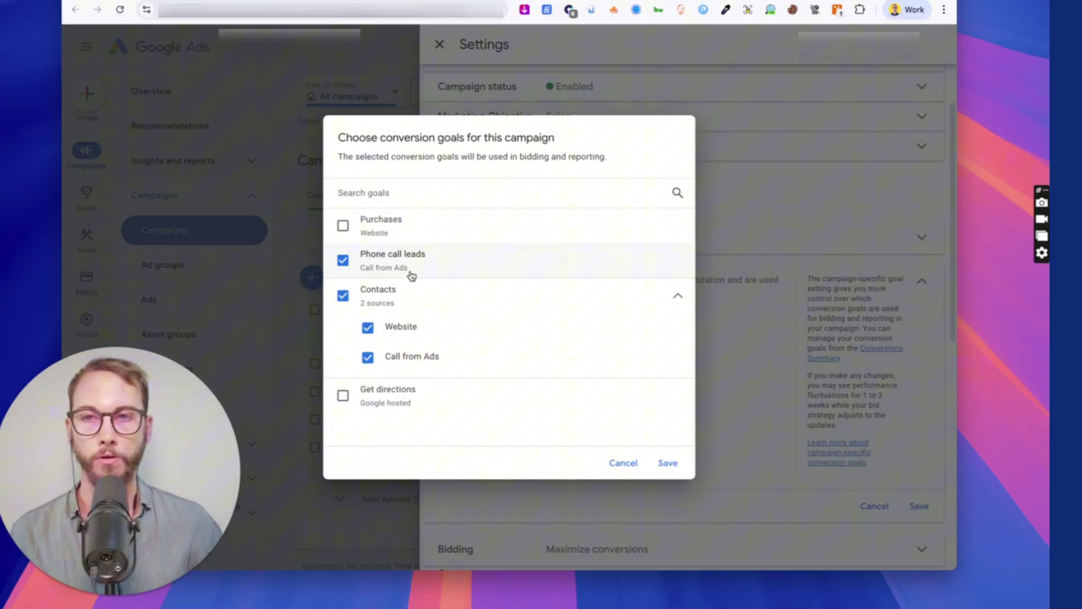
mouse_move(476, 254)
mouse_down()
mouse_move(408, 229)
mouse_move(486, 231)
mouse_up()
mouse_move(679, 446)
mouse_down()
mouse_move(657, 496)
mouse_move(670, 445)
mouse_up()
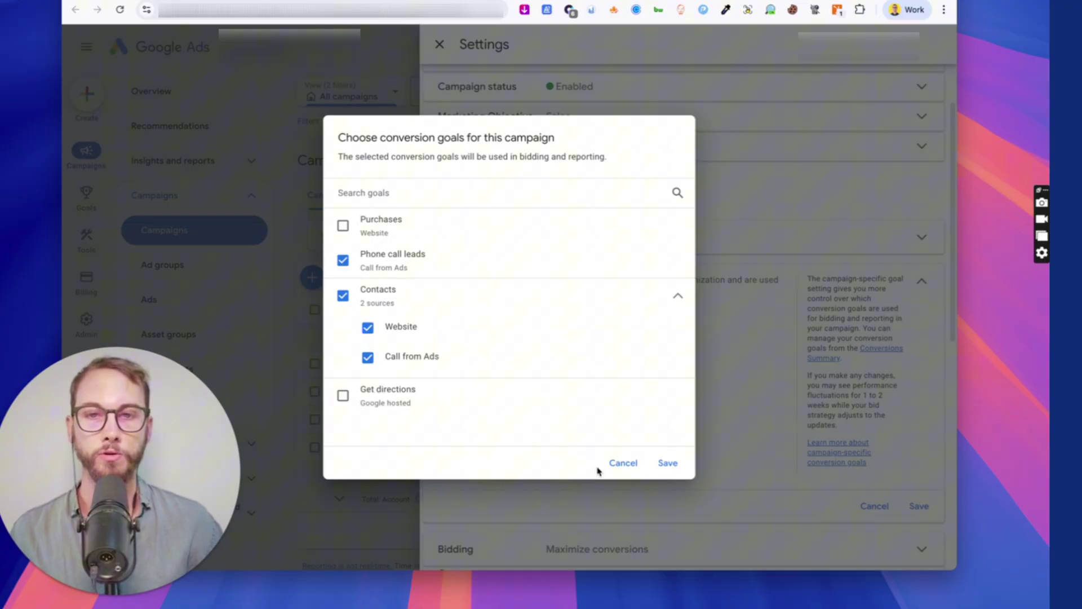
click(623, 464)
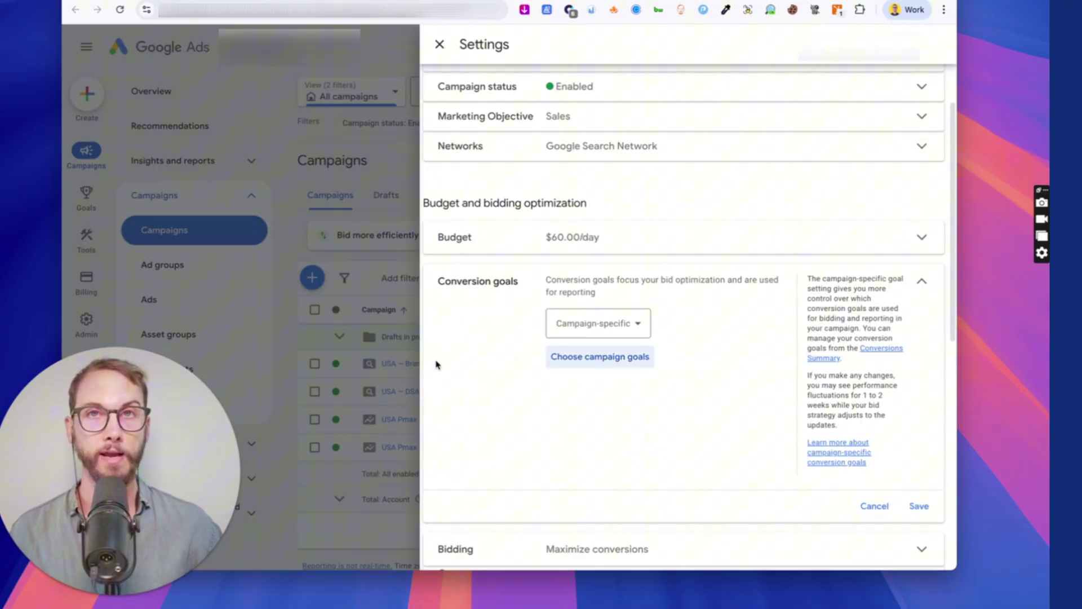
click(398, 321)
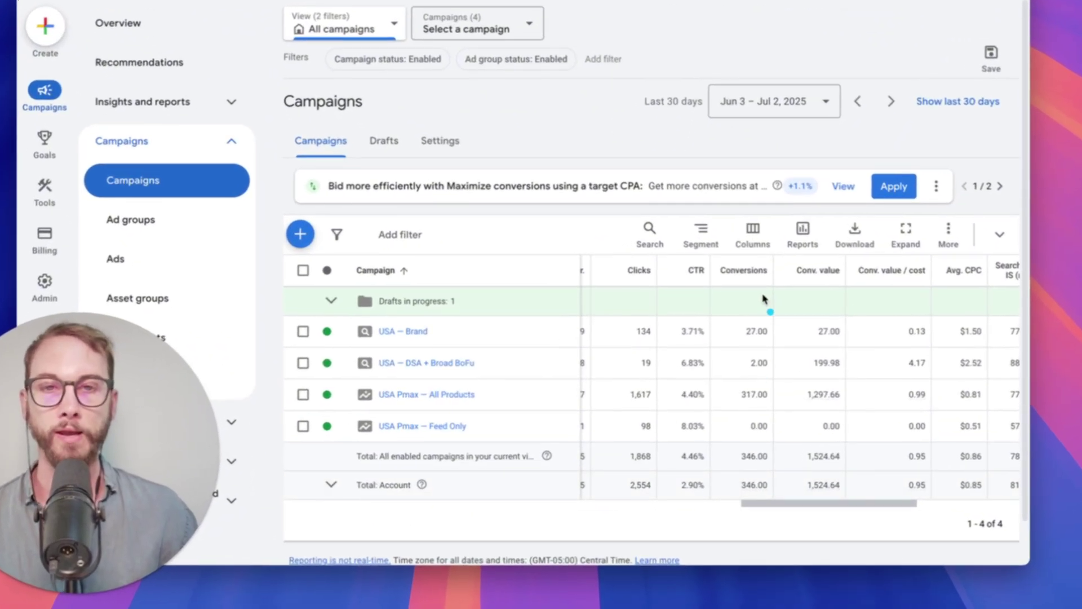
- Circle the campaigns' Conversions figures with an arrow, clear the marks, and underline USA — Brand's conversions and conversion value
drag(729, 372, 709, 372)
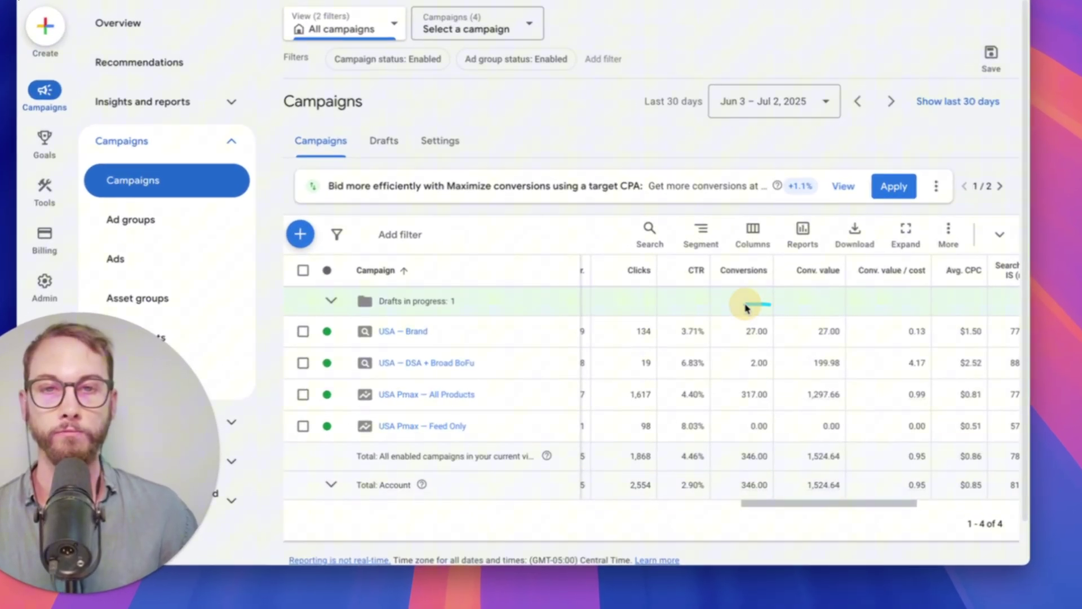
mouse_move(745, 307)
mouse_down()
mouse_move(717, 423)
mouse_move(756, 451)
mouse_move(770, 304)
mouse_up()
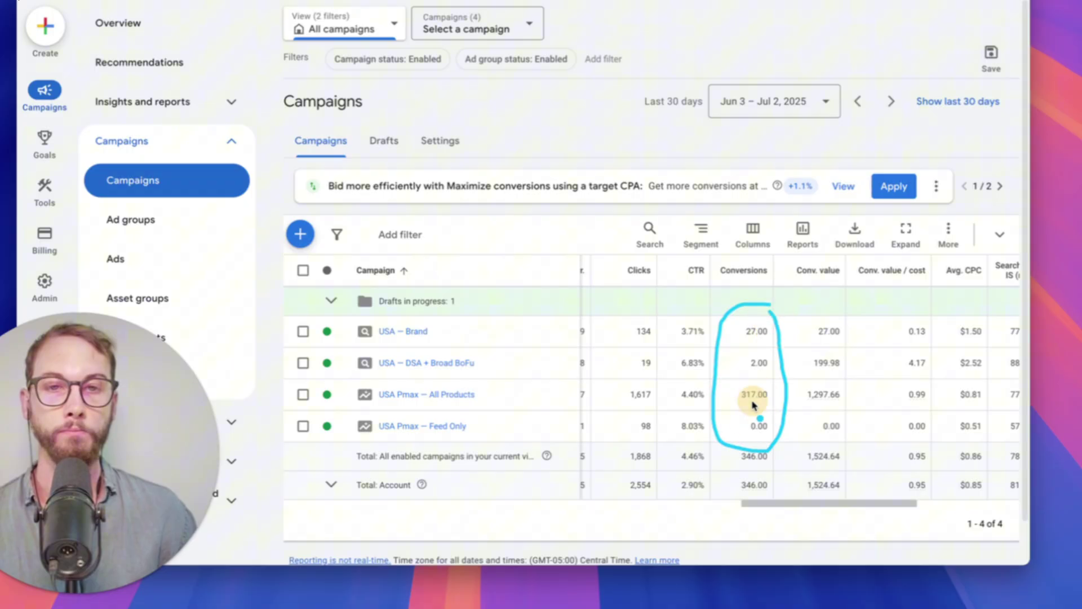
mouse_move(824, 264)
mouse_down()
mouse_move(780, 312)
mouse_move(781, 302)
mouse_move(803, 315)
mouse_up()
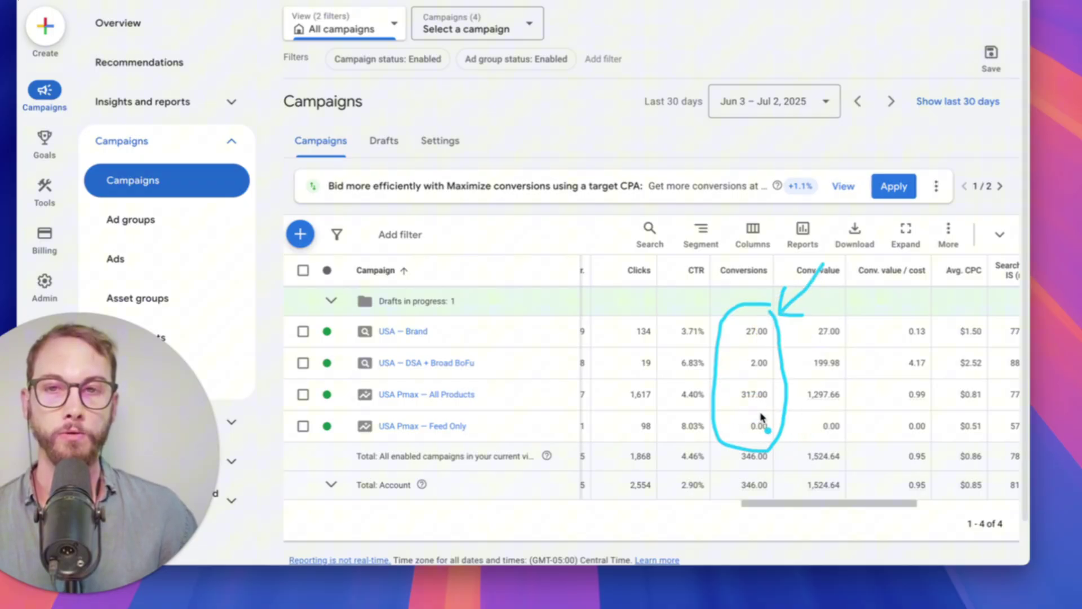
drag(742, 341, 840, 339)
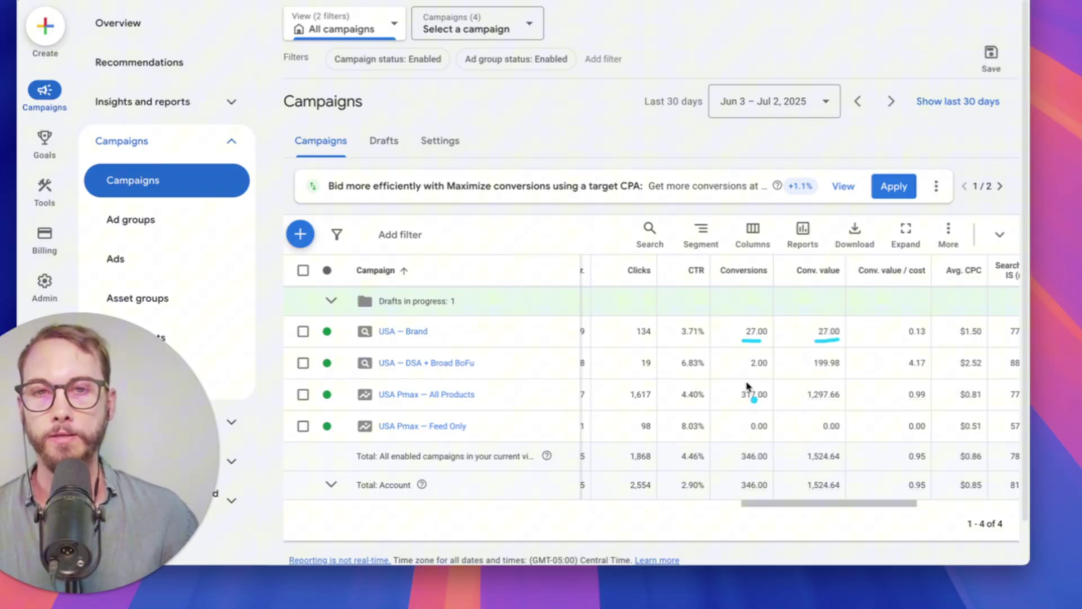
- Segment the campaigns table by Conversion action
click(701, 234)
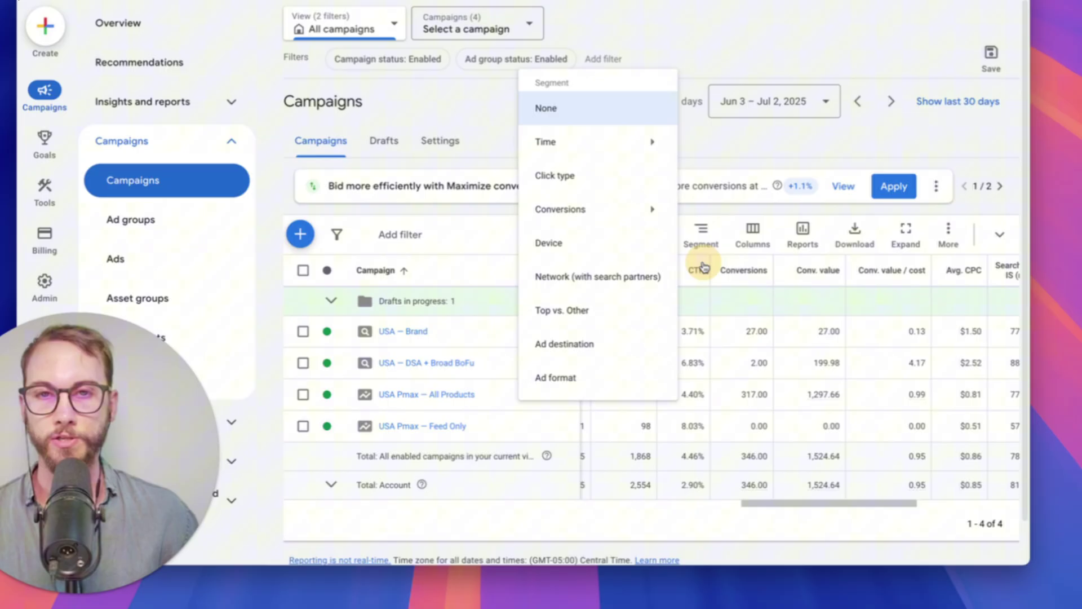
mouse_move(596, 140)
click(808, 296)
click(701, 237)
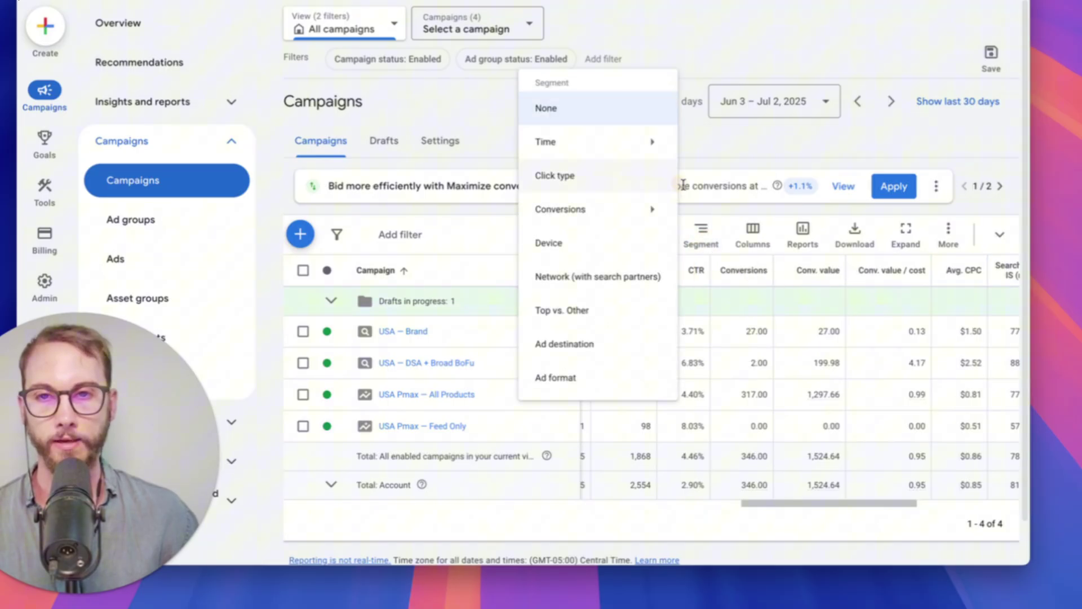
mouse_move(599, 209)
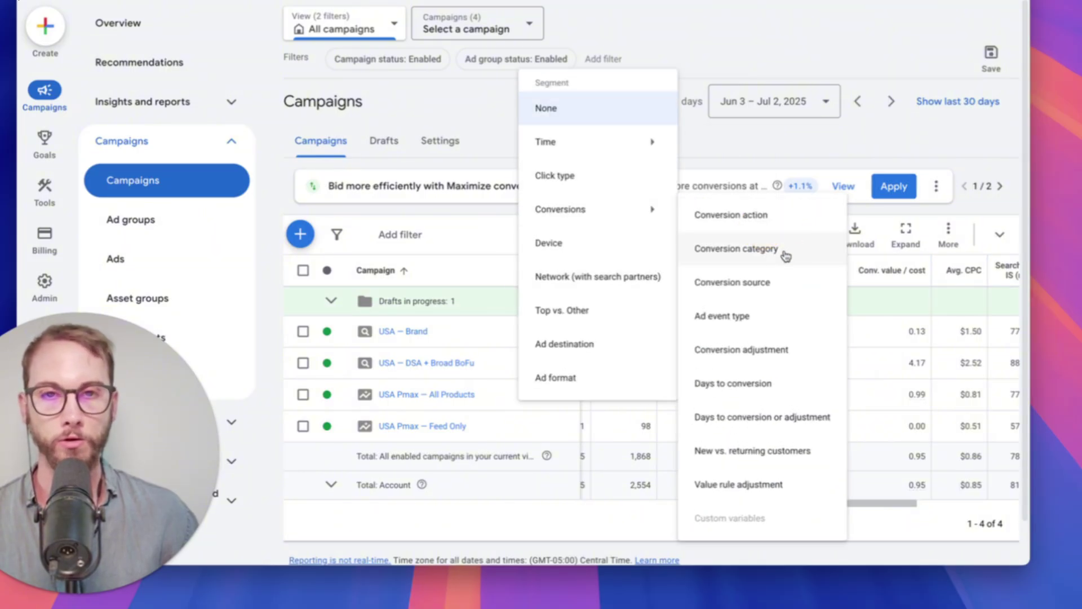
click(757, 218)
scroll(556, 388, down, 1)
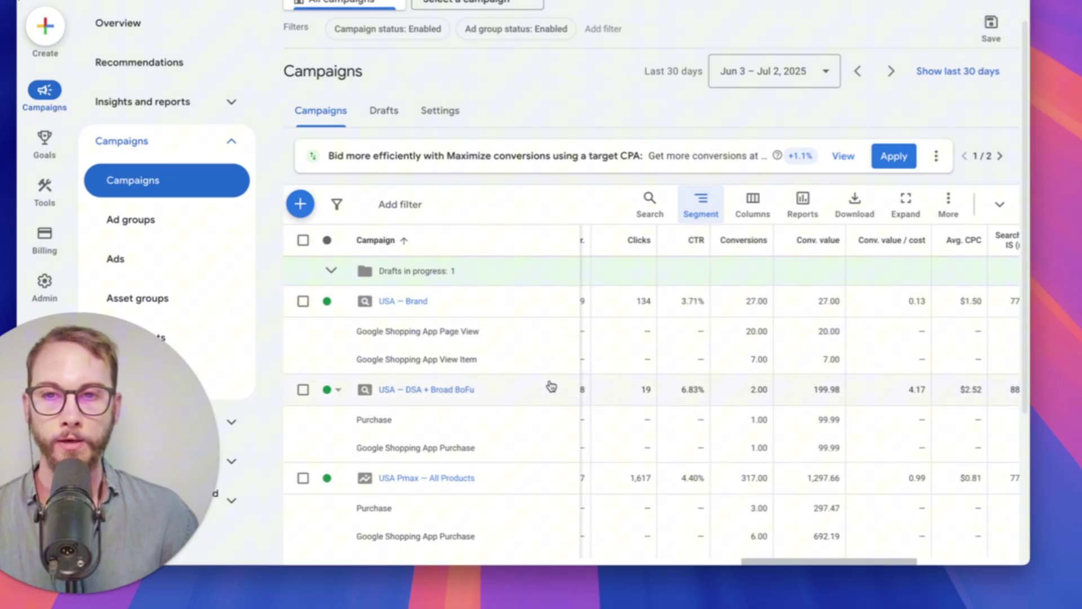
- Underline Google Shopping App Page View and View Item under USA — Brand, and mark their conversions and values with circles and an arrow
drag(359, 340, 509, 341)
drag(339, 367, 511, 370)
mouse_move(867, 328)
mouse_down()
mouse_move(758, 317)
mouse_move(713, 334)
mouse_up()
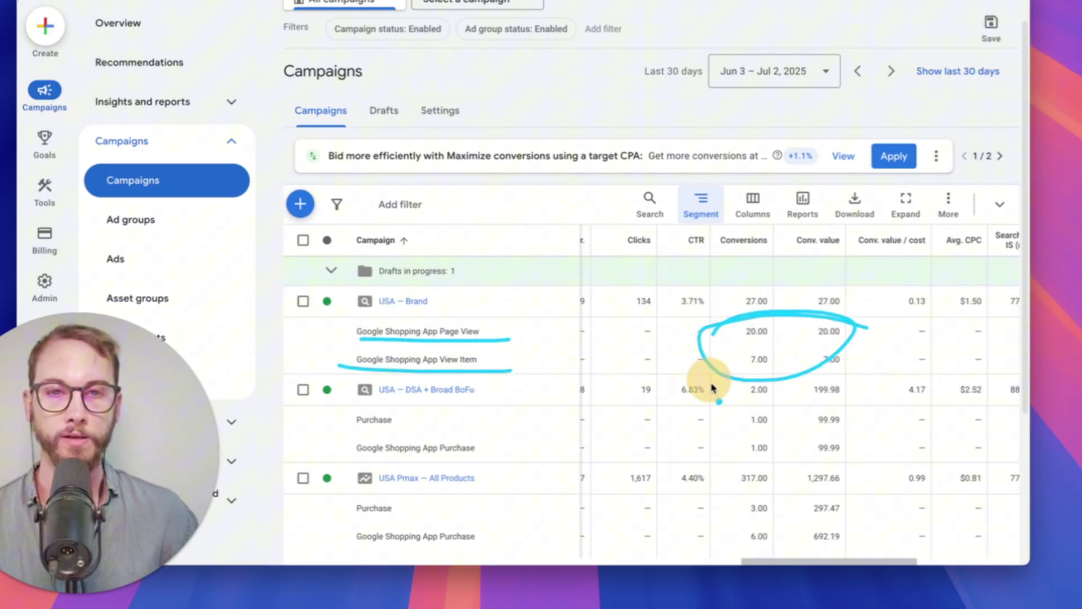
mouse_move(847, 321)
mouse_down()
mouse_move(742, 361)
mouse_move(810, 348)
mouse_move(761, 382)
mouse_up()
mouse_move(661, 364)
mouse_down()
mouse_move(724, 338)
mouse_move(721, 356)
mouse_up()
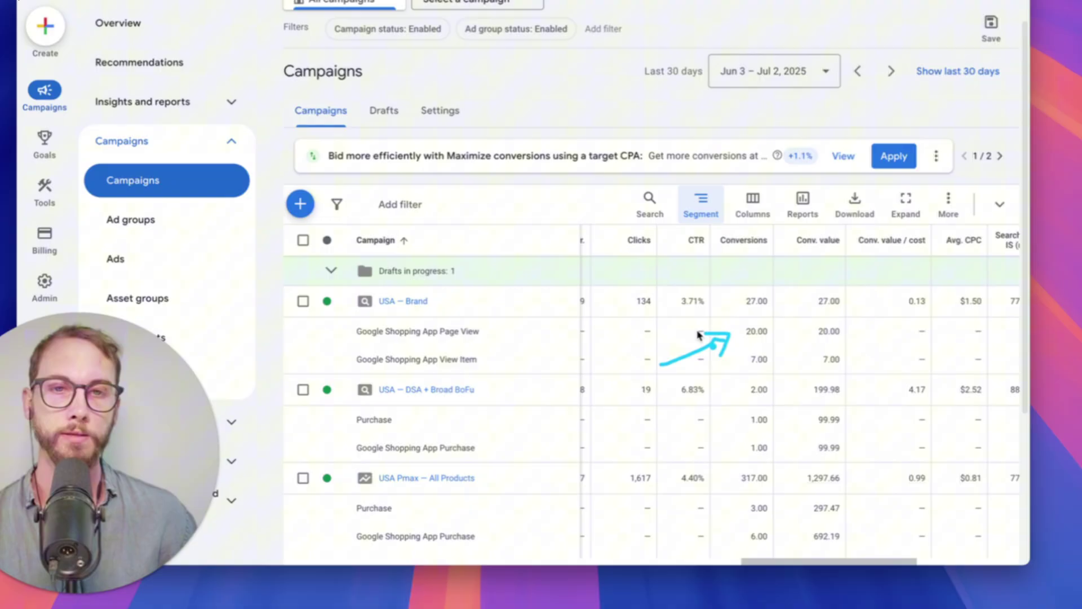
mouse_move(852, 336)
mouse_down()
mouse_move(753, 348)
mouse_move(840, 371)
mouse_up()
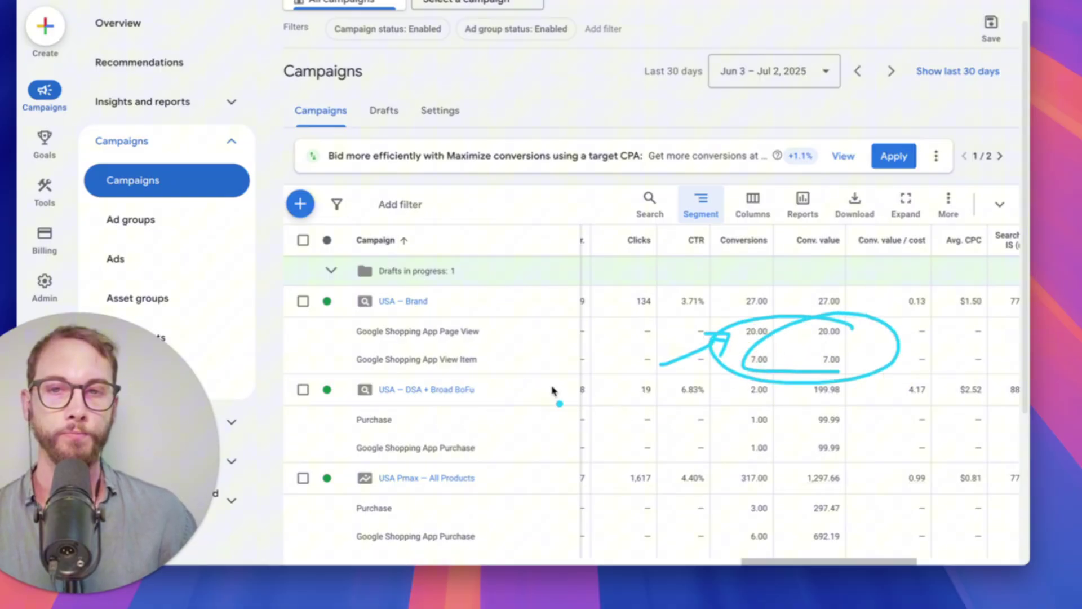
mouse_move(558, 357)
mouse_down()
mouse_move(508, 345)
mouse_move(536, 345)
mouse_move(496, 326)
mouse_move(522, 340)
mouse_up()
- Underline Purchase and Google Shopping App Purchase under USA — DSA + Broad BoFu, and circle their conversions
scroll(560, 355, down, 2)
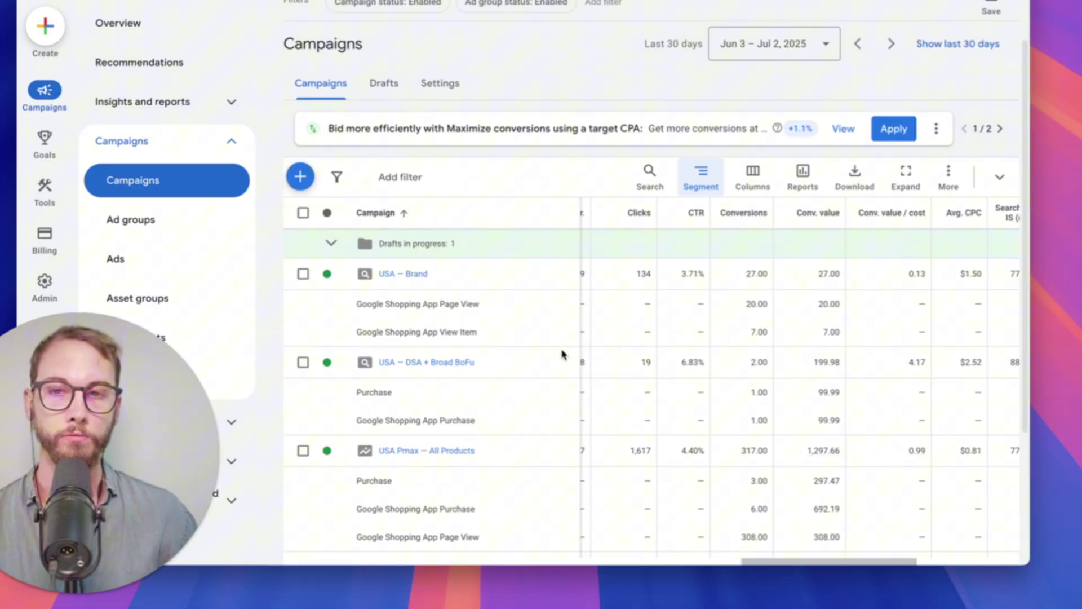
drag(365, 388, 508, 387)
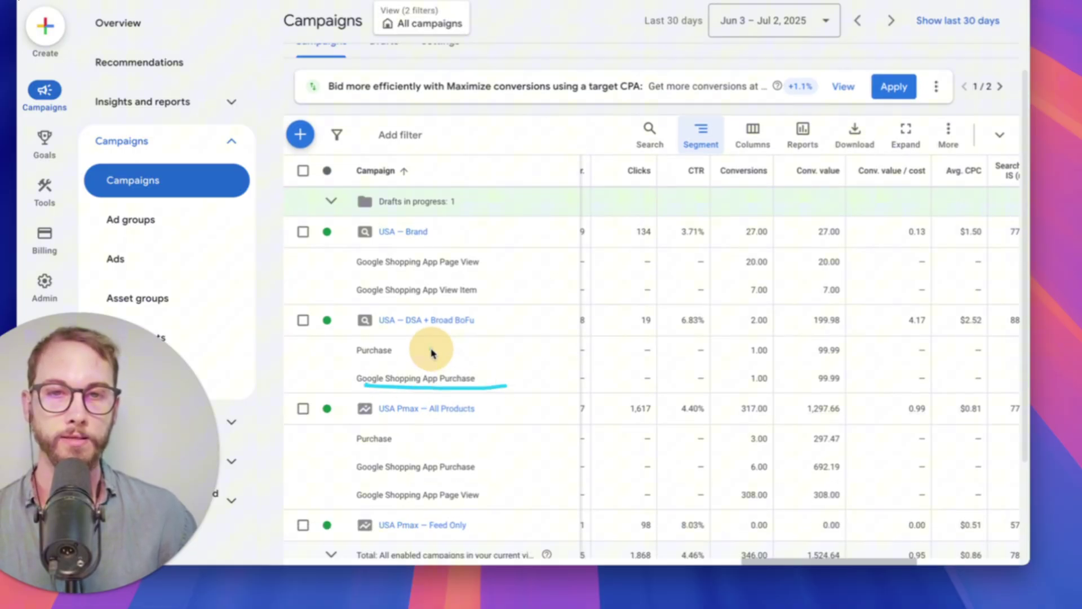
drag(430, 349, 530, 349)
drag(759, 341, 736, 356)
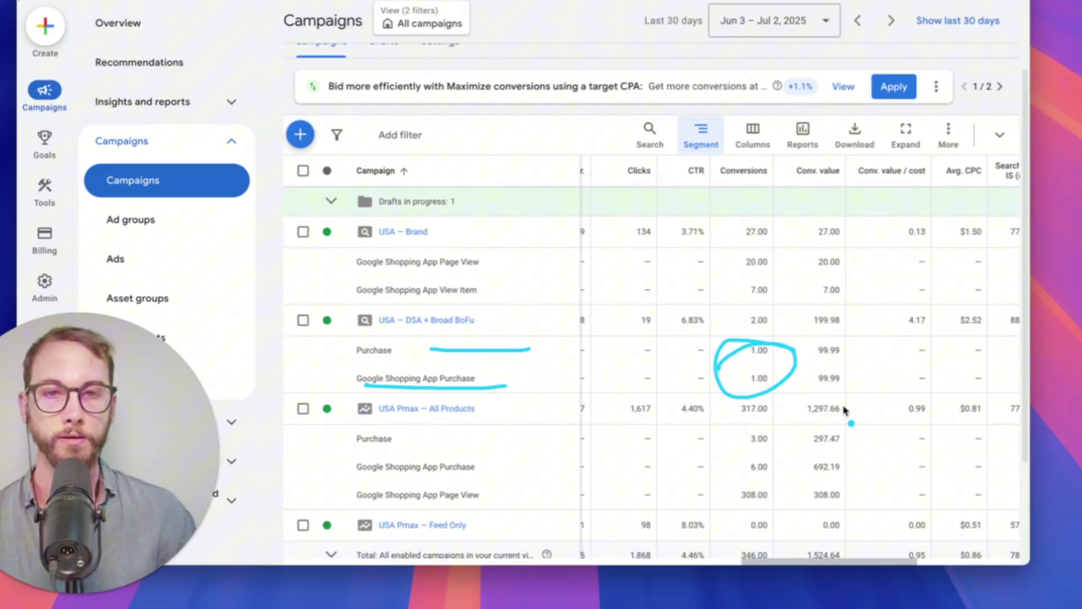
- Circle the segmented conversions of USA Pmax — All Products, clear the circle, and underline the two purchase actions' conversions
scroll(817, 395, down, 4)
mouse_move(699, 308)
mouse_down()
mouse_move(797, 345)
mouse_move(712, 333)
mouse_up()
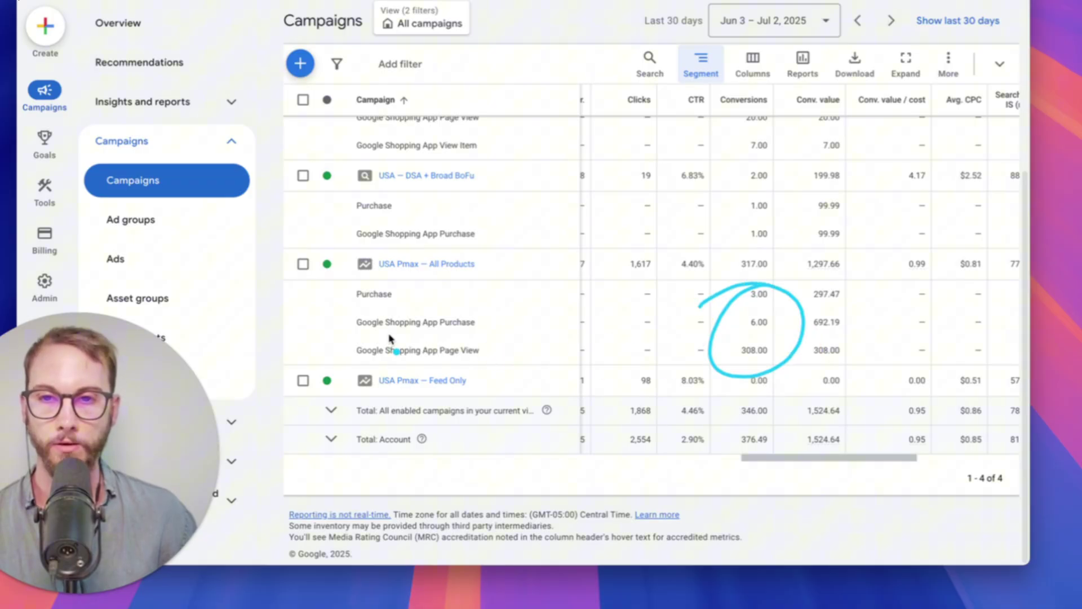
mouse_move(810, 283)
mouse_down()
mouse_move(750, 314)
mouse_move(789, 324)
mouse_move(786, 306)
mouse_move(748, 330)
mouse_up()
- Underline Purchase and Google Shopping App Purchase under USA Pmax — All Products, point arrows at both, and leave annotation mode
drag(469, 323, 517, 319)
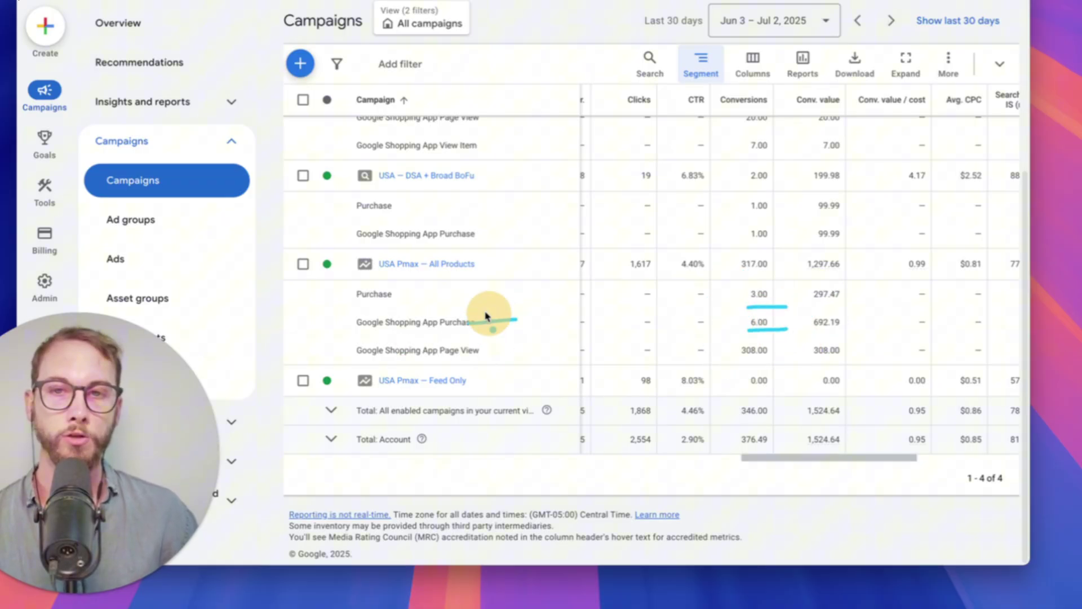
mouse_move(415, 294)
mouse_down()
mouse_move(498, 294)
mouse_move(532, 306)
mouse_up()
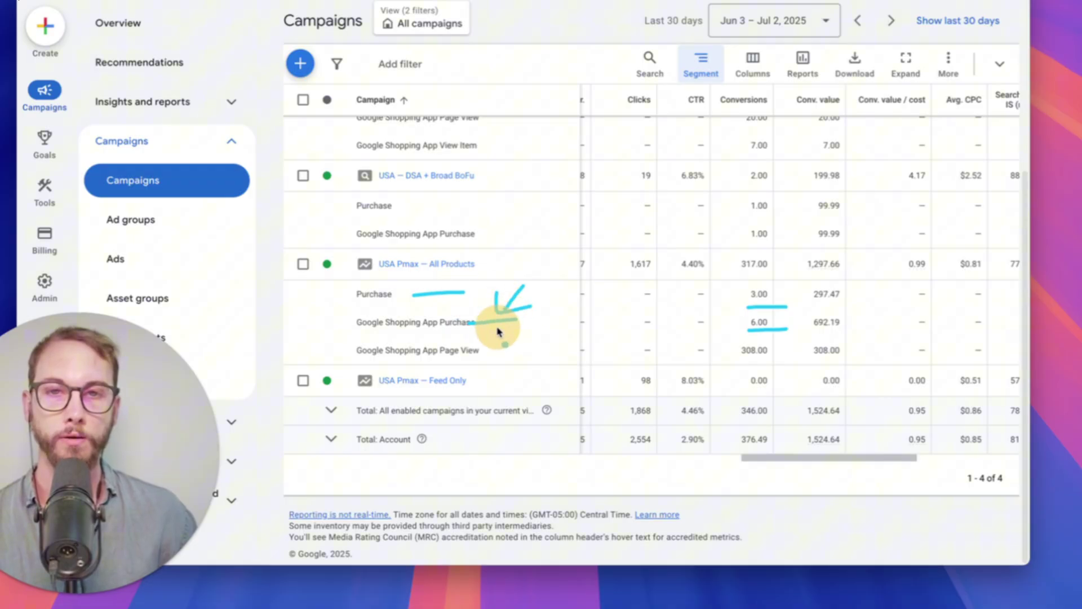
mouse_move(520, 266)
mouse_down()
mouse_move(483, 282)
mouse_move(507, 284)
mouse_up()
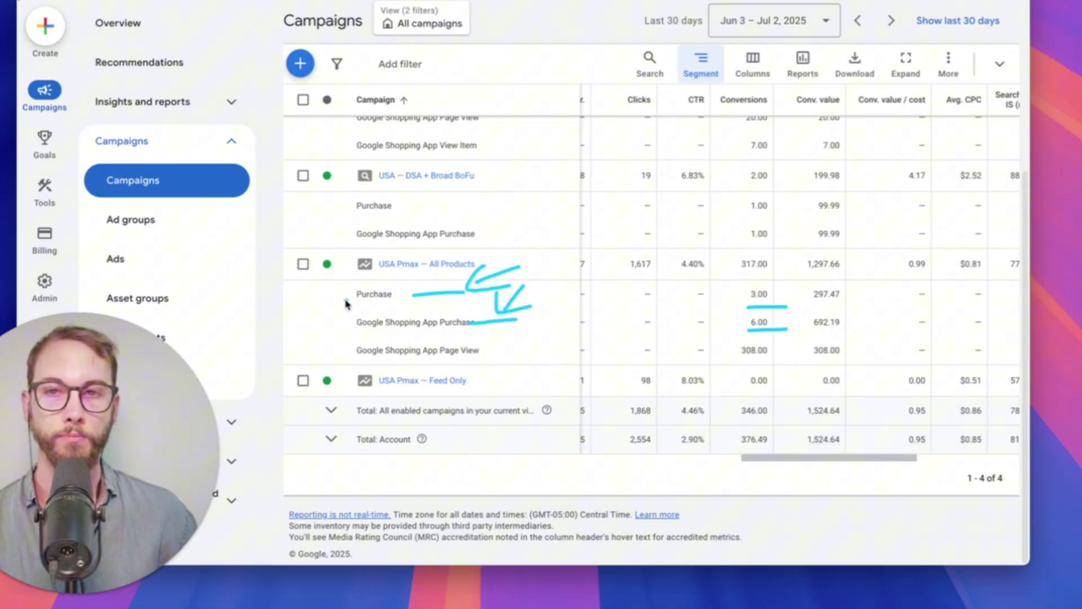
drag(345, 299, 404, 297)
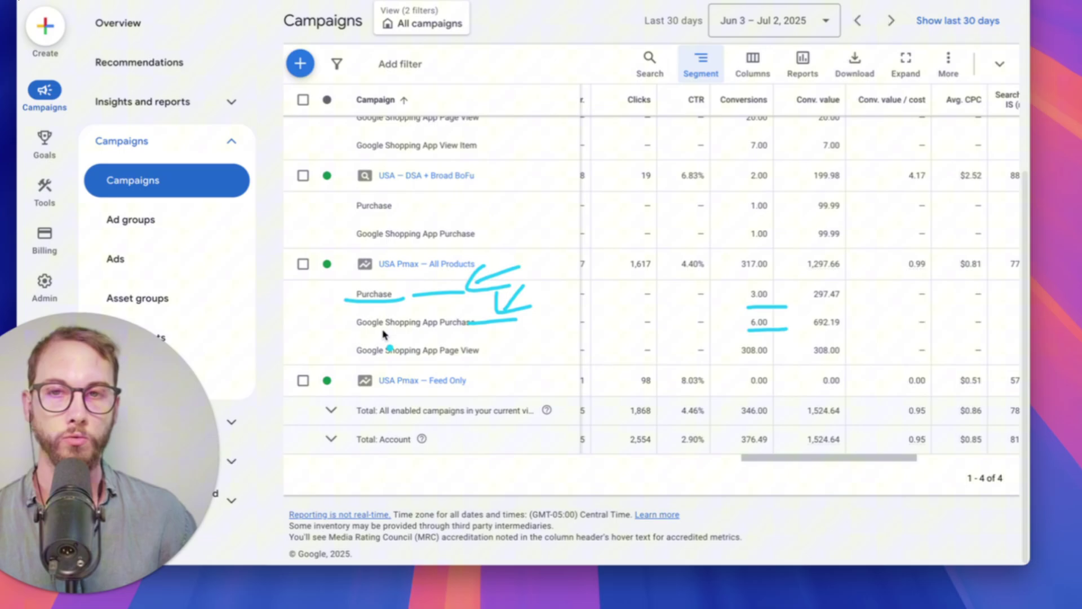
mouse_move(354, 326)
mouse_down()
mouse_move(463, 328)
mouse_move(483, 286)
mouse_up()
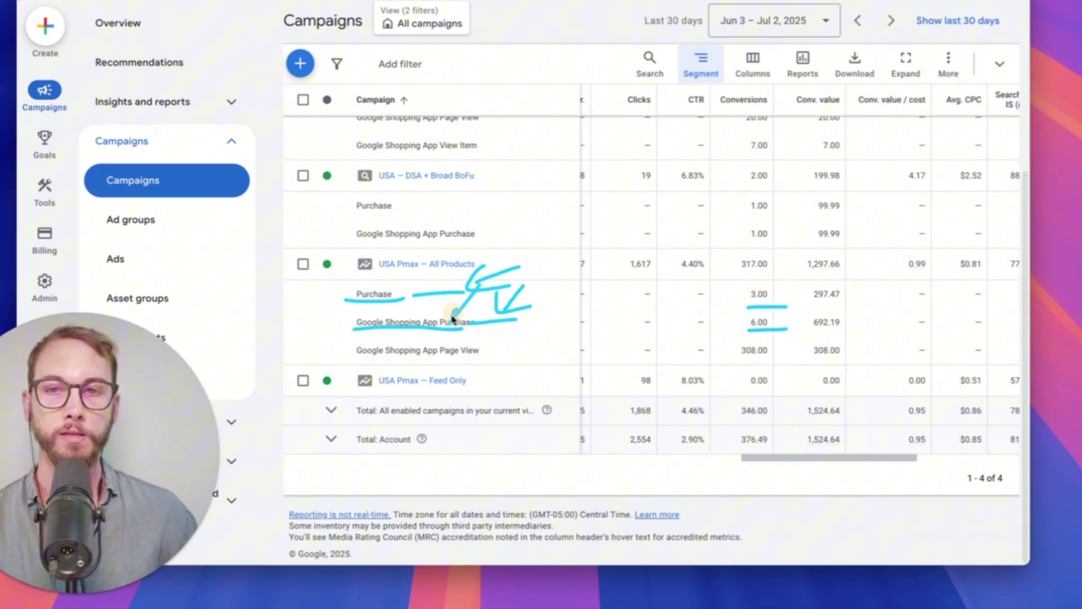
key(Escape)
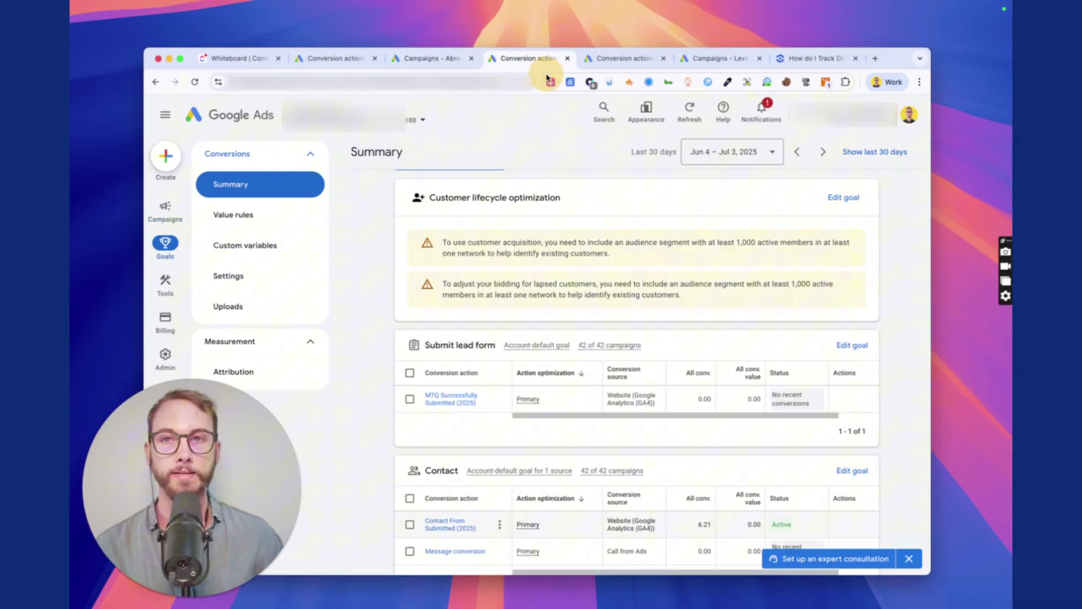
- Switch to the conversions summary, mark the WC Calls status under Contact, and leave annotation mode
scroll(521, 308, down, 3)
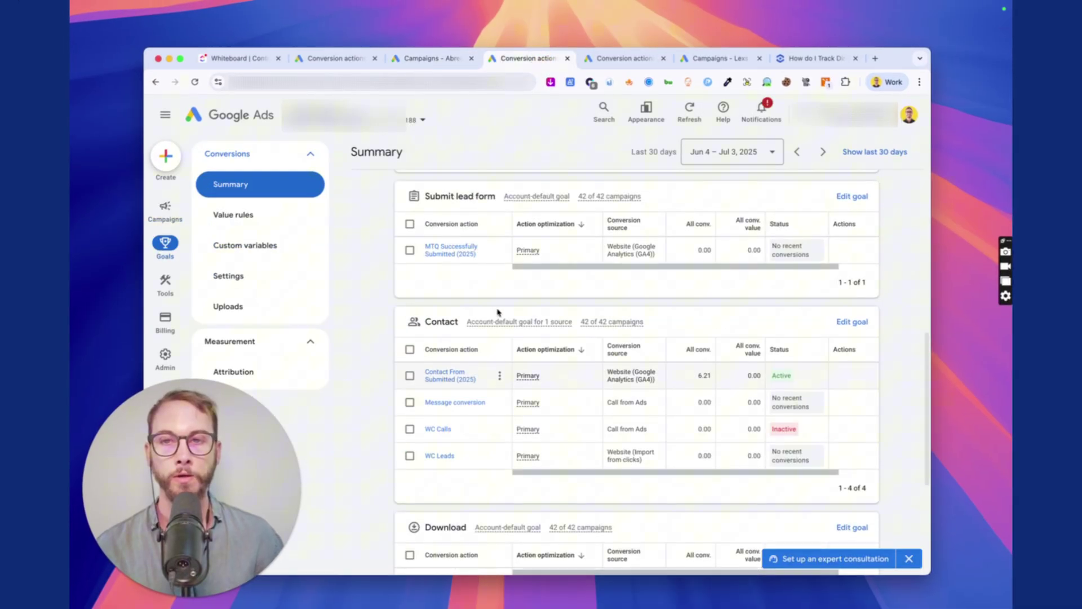
key(ctrl+a)
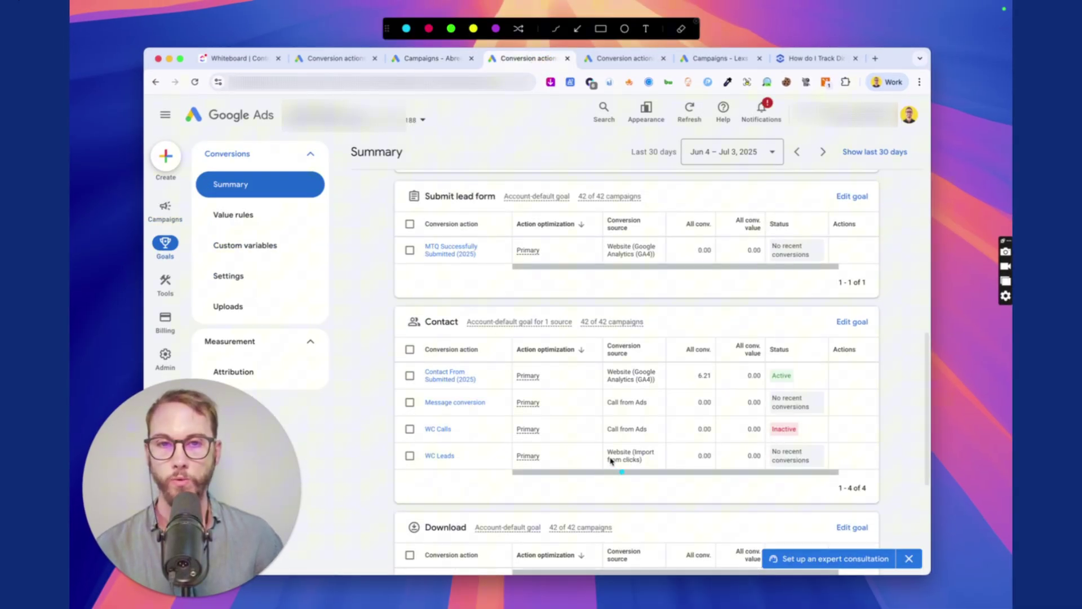
drag(804, 419, 781, 431)
key(Escape)
- Set the conversions summary's date range to 120 days up to today
scroll(702, 308, up, 1)
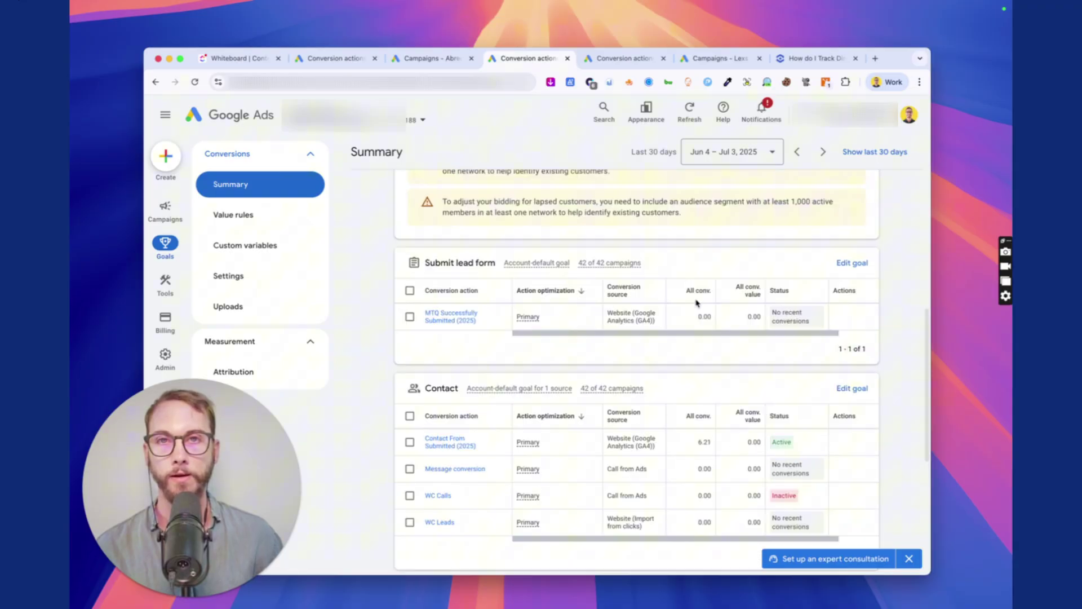
click(731, 149)
click(644, 426)
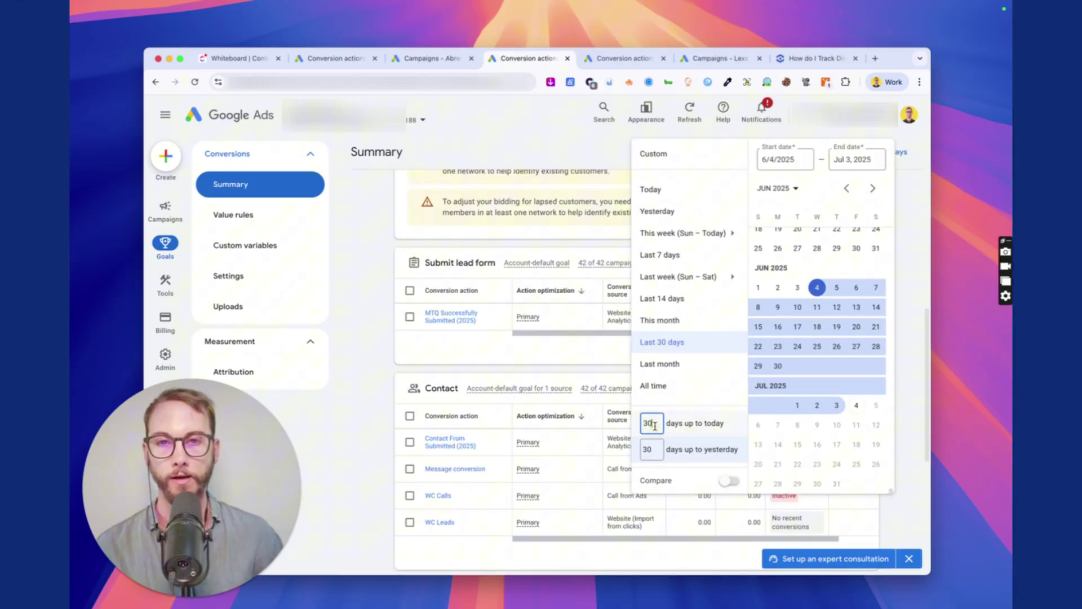
text(120)
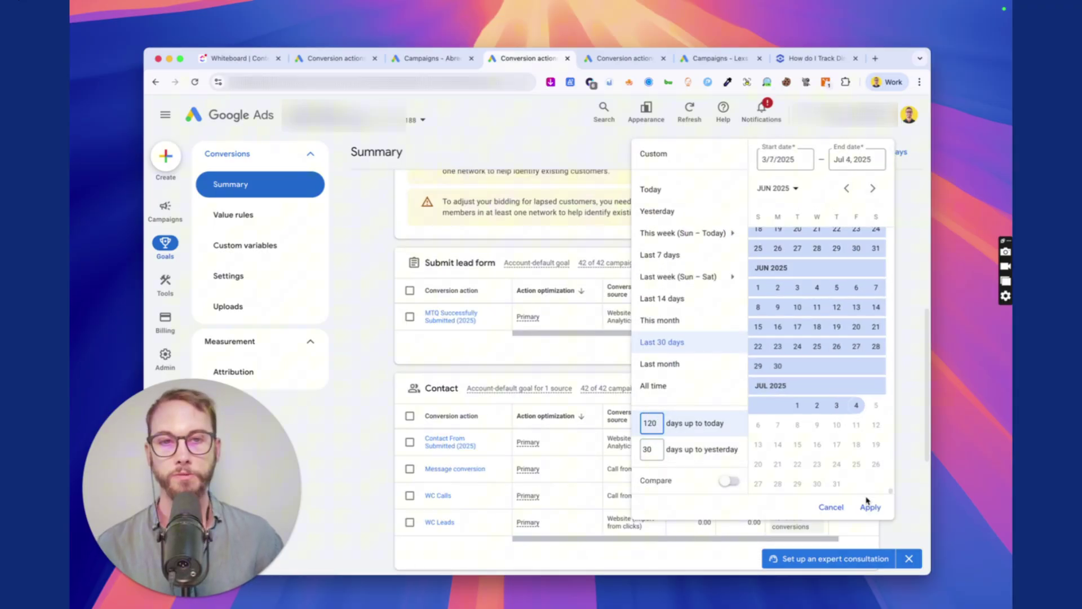
click(866, 505)
- Circle the Inactive status of WC Calls, select that conversion action to show the Remove option, and cancel the selection
scroll(789, 468, down, 3)
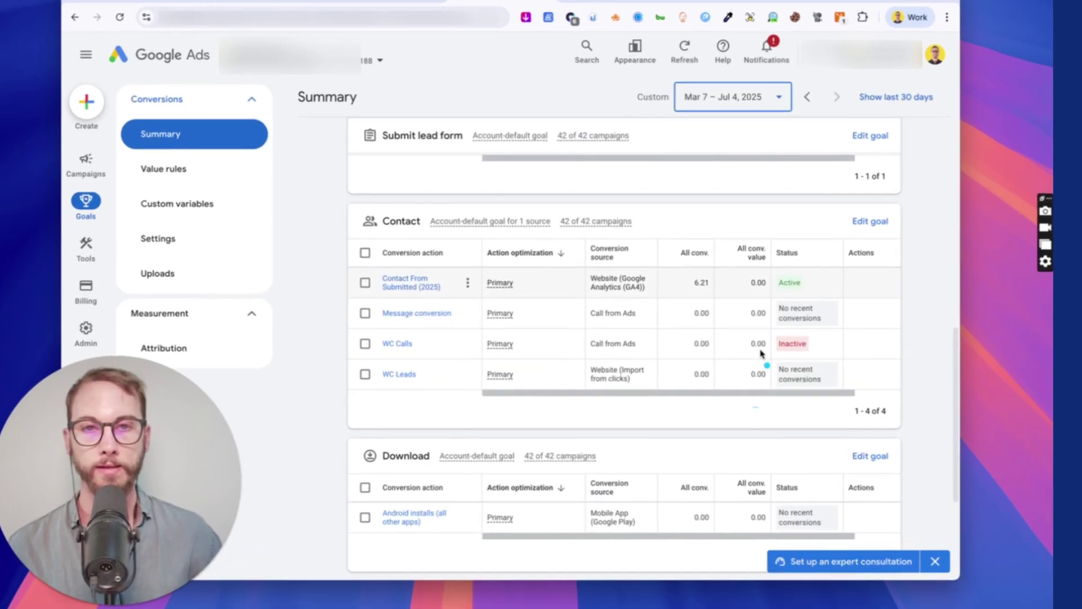
drag(761, 354, 797, 330)
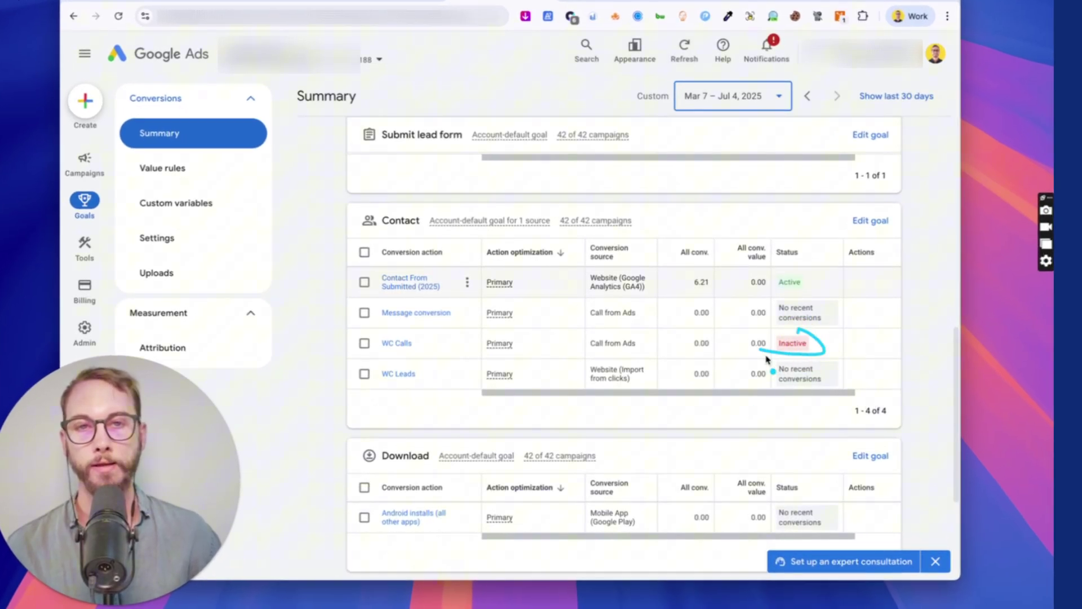
click(364, 344)
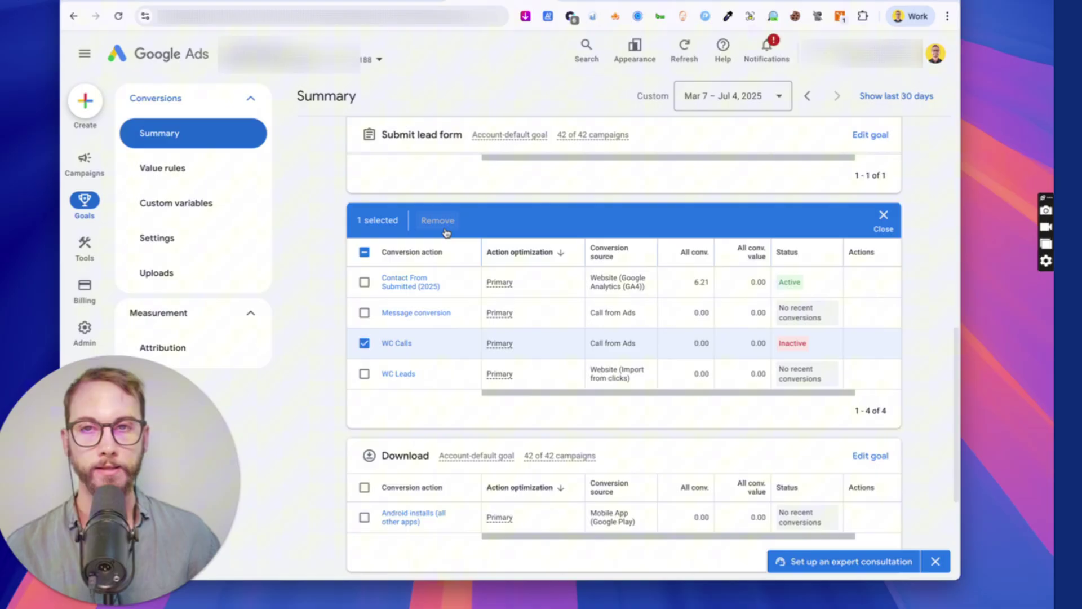
click(883, 217)
- Strike a line across Message conversion, and circle and underline Contact From Submitted (2025) in the Contact goal
drag(395, 314, 489, 311)
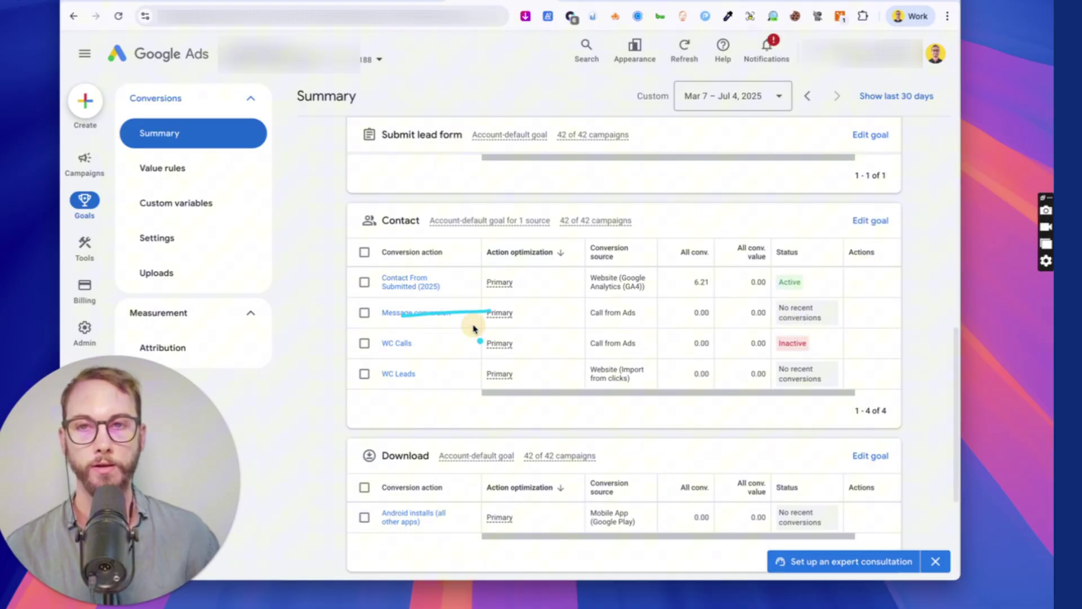
drag(372, 296, 445, 296)
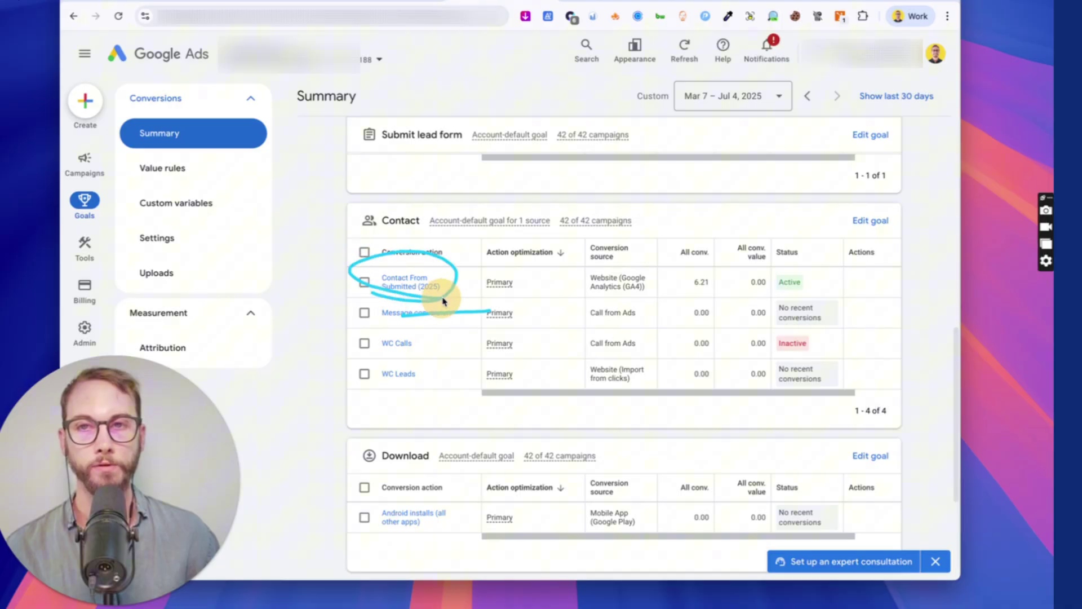
- Circle WC Leads in the Contact goal and mark its No recent conversions status
drag(424, 370, 420, 393)
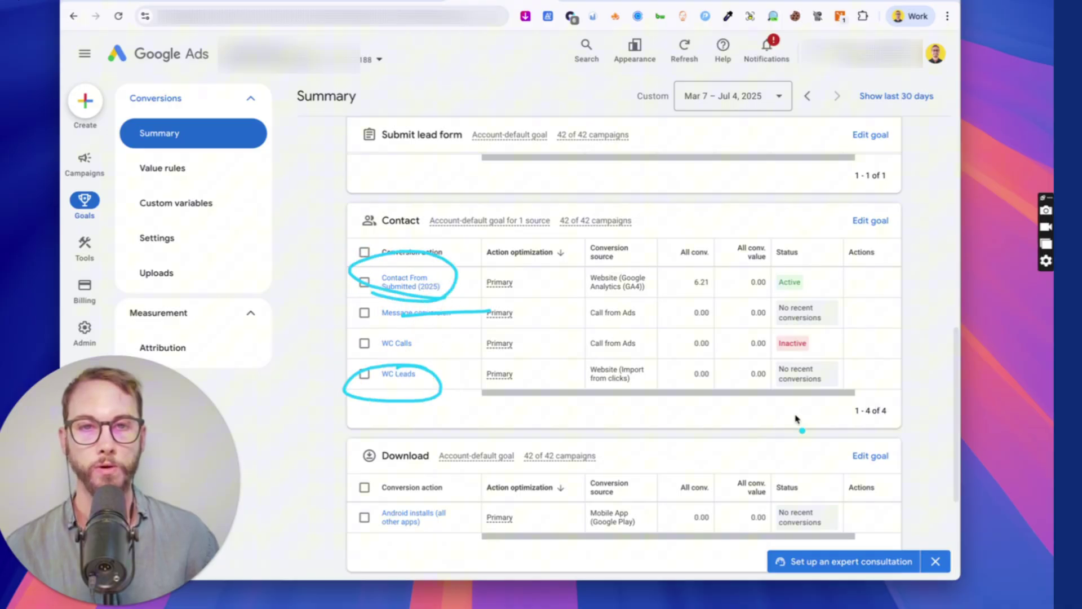
scroll(851, 312, down, 1)
drag(848, 312, 780, 358)
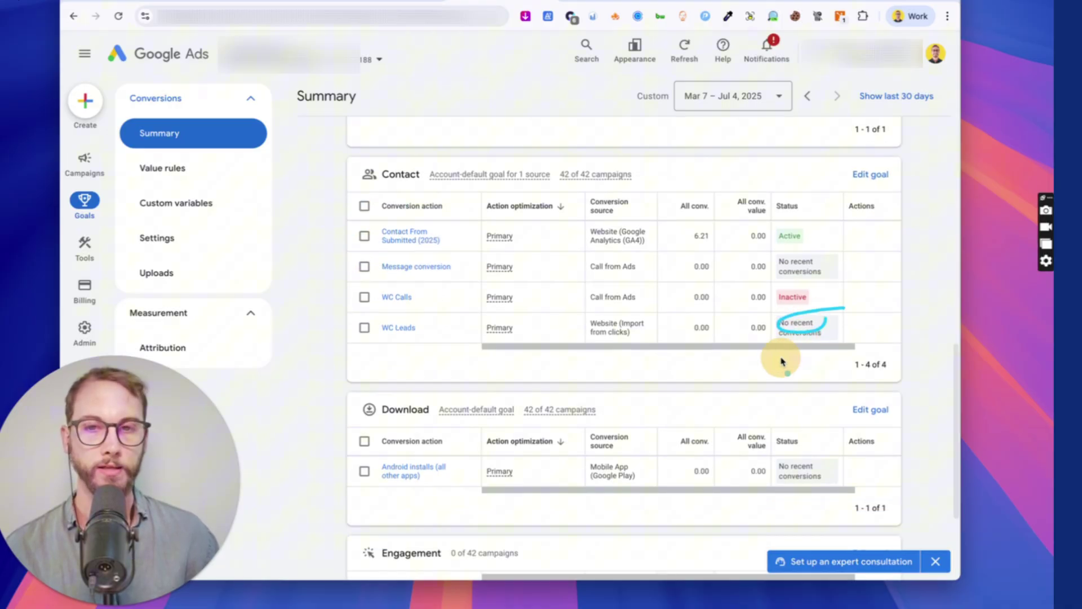
- Circle Android installs (all other apps) in Download, YouTube channel subscriptions in Engagement, and the Engagement goal's campaign count
scroll(556, 395, down, 1)
mouse_move(442, 397)
mouse_down()
mouse_move(379, 441)
mouse_move(451, 442)
mouse_move(435, 438)
mouse_up()
scroll(472, 405, down, 2)
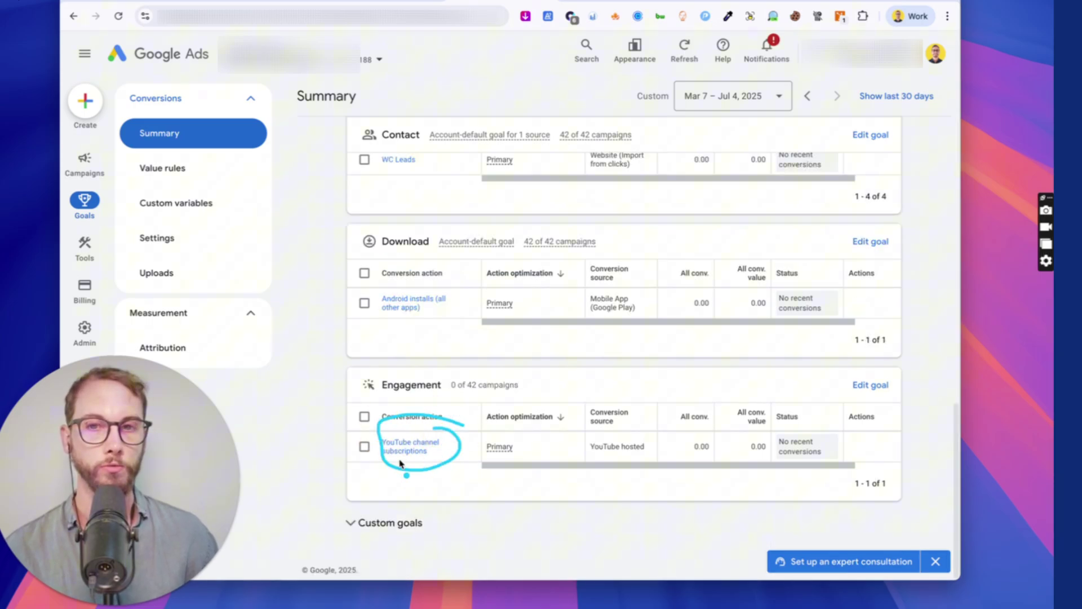
mouse_move(485, 367)
mouse_down()
mouse_move(442, 418)
mouse_move(484, 424)
mouse_up()
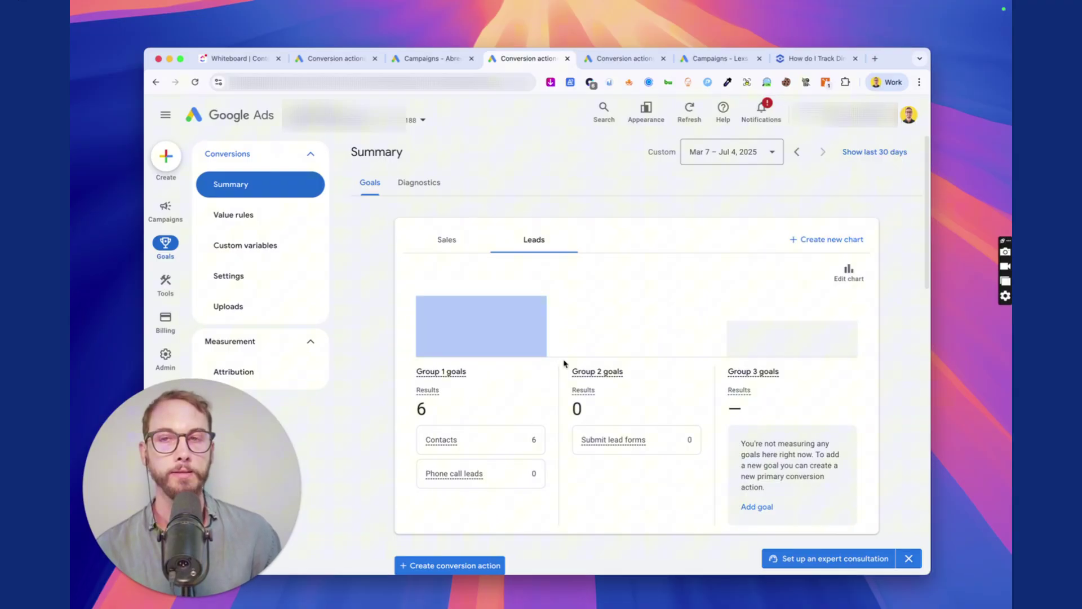
- Switch to the ClickUp whiteboard and show the recommended conversions for Ecommerce and Service Business
scroll(585, 364, down, 6)
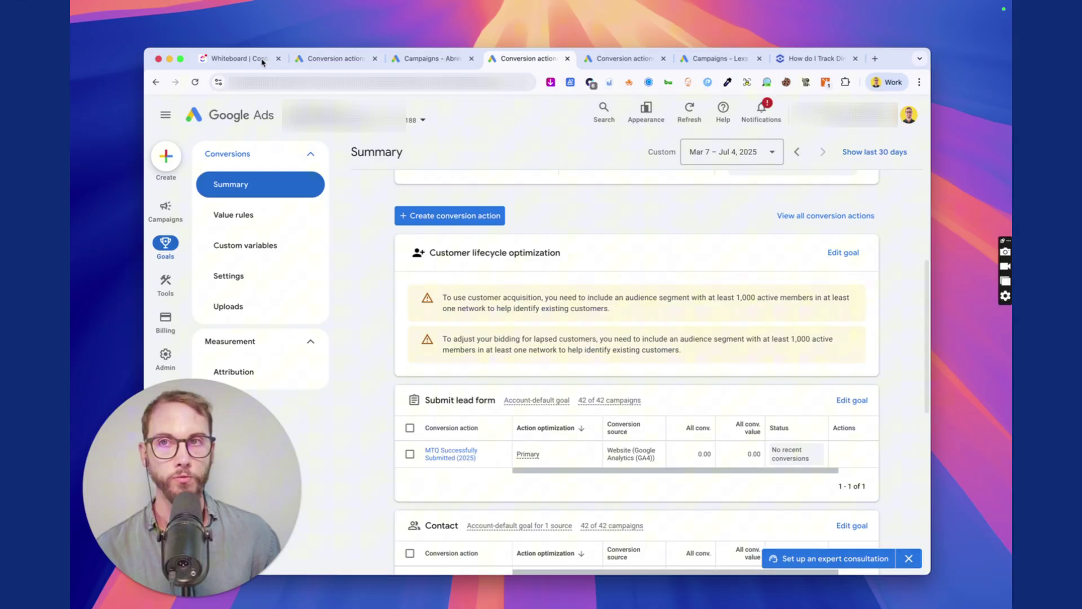
click(261, 59)
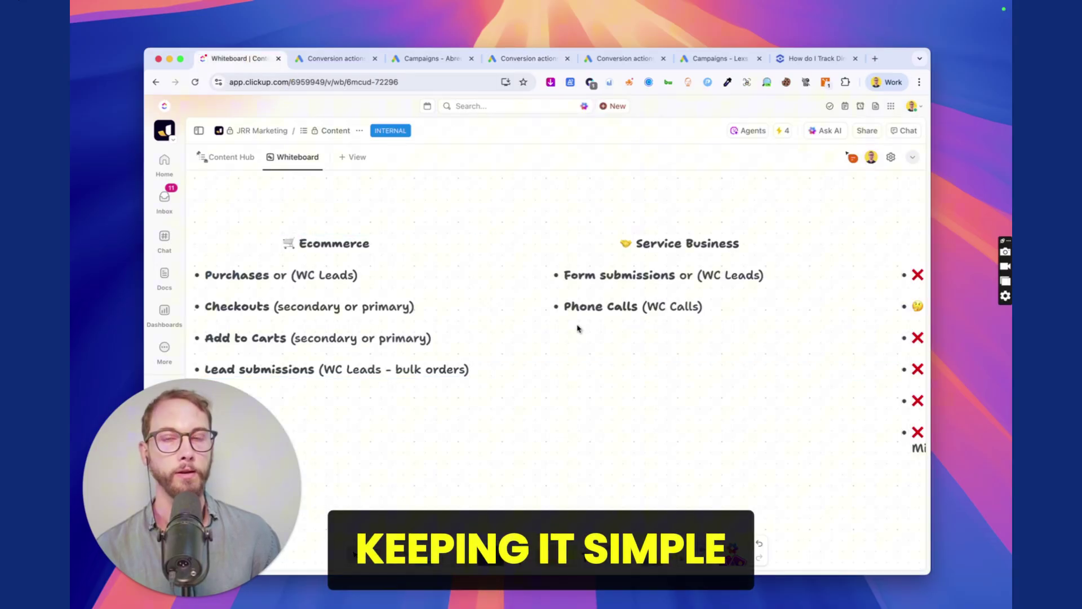
scroll(606, 339, down, 1)
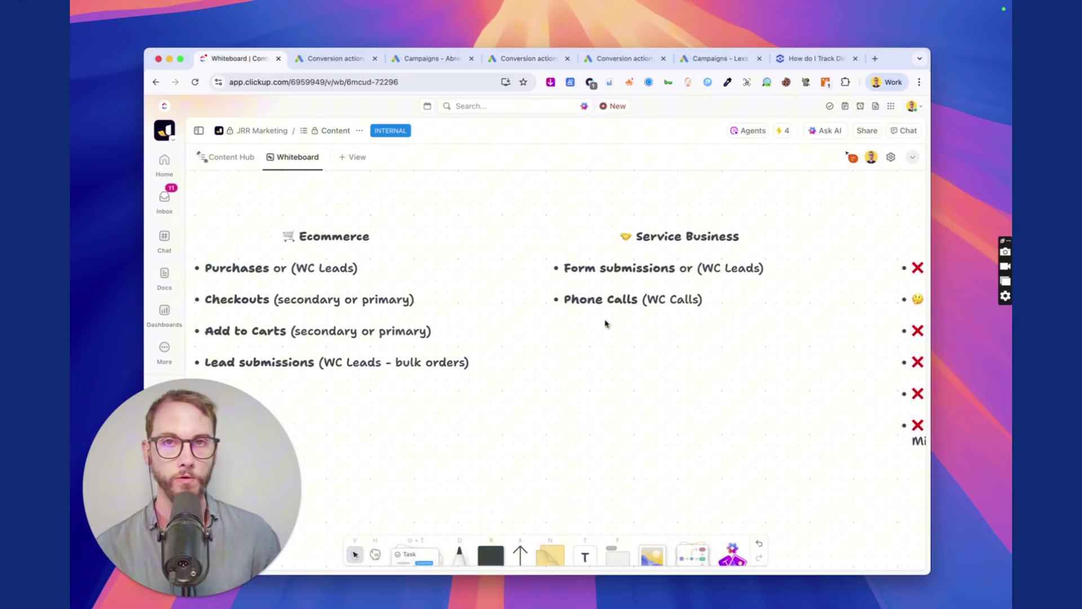